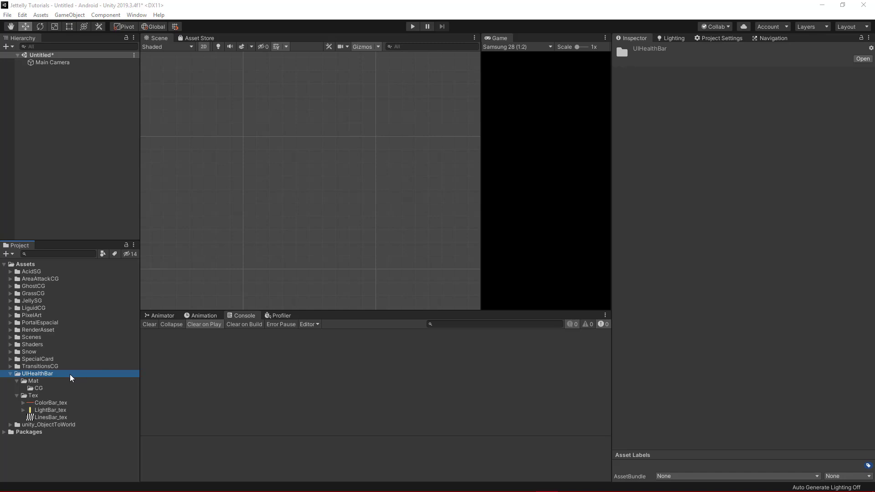
Browse the Mat and Tex folders, previewing ColorBar_tex, LightBar_tex and LinesBar_tex.
click(48, 380)
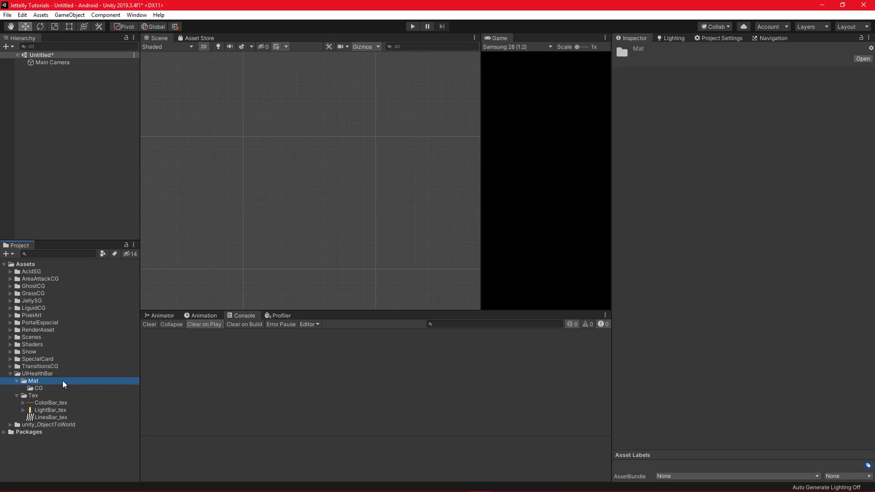
click(48, 396)
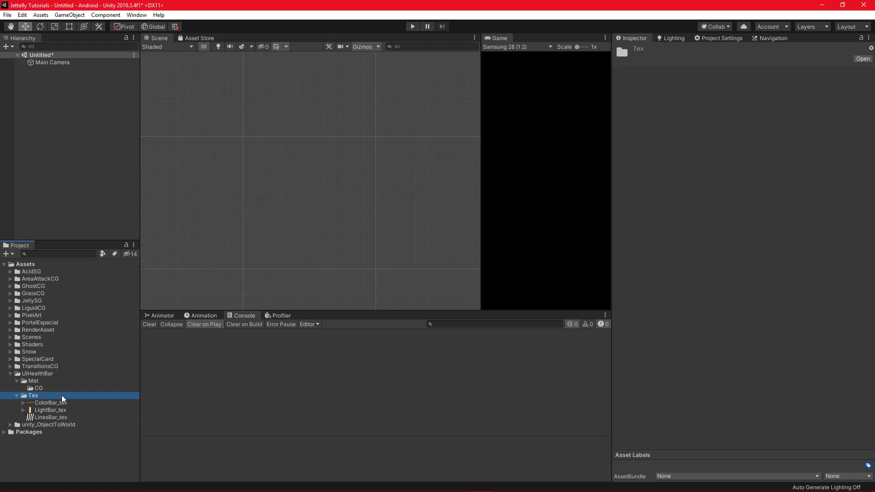
click(51, 404)
click(59, 412)
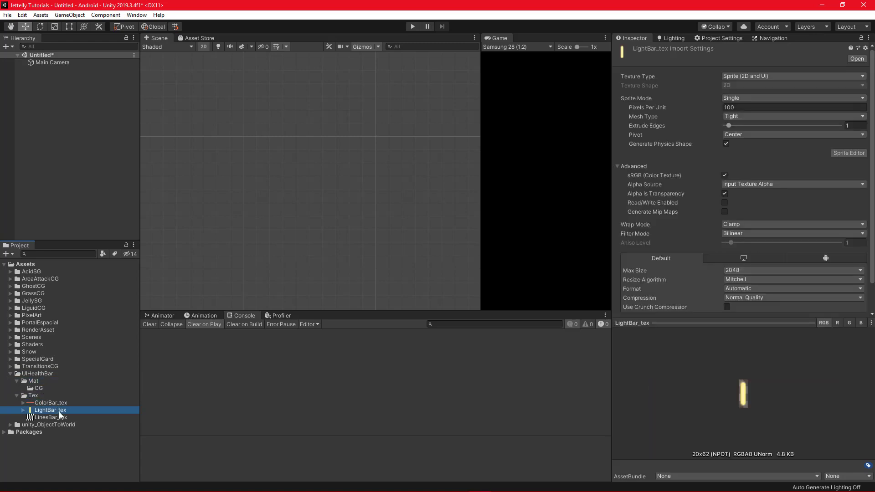
click(62, 418)
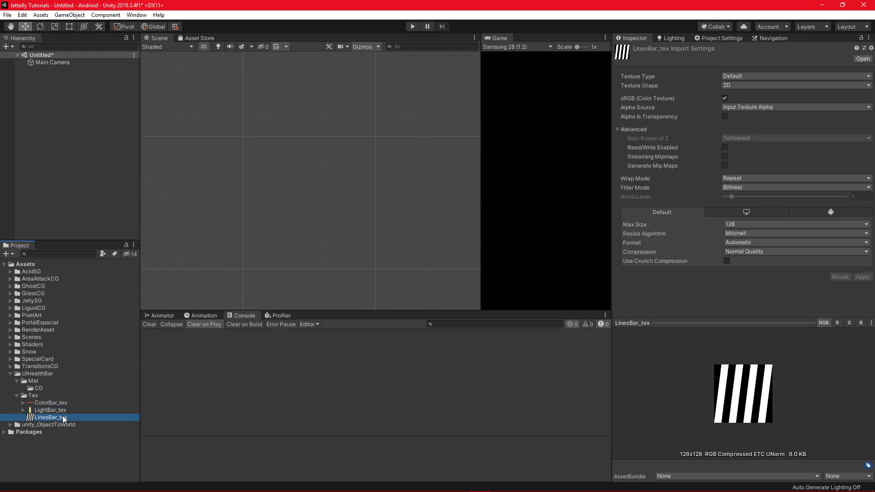
click(247, 200)
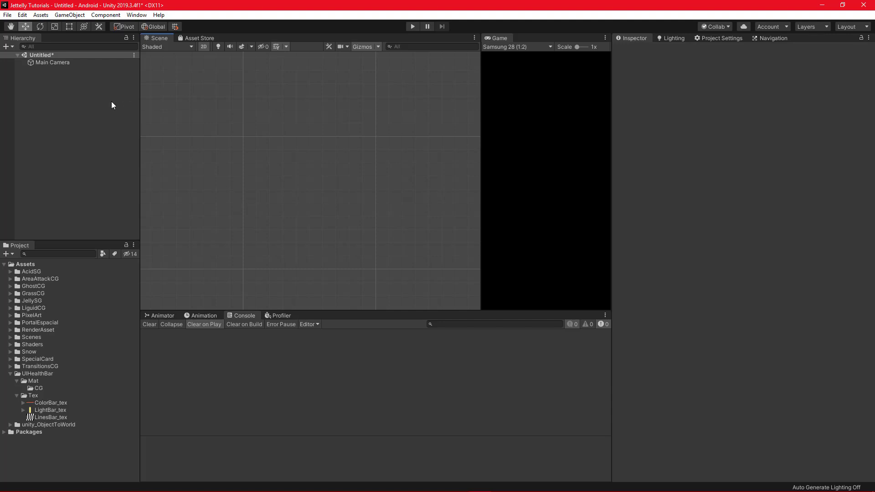
Add a UI Canvas to the scene and frame it in the Scene view.
right_click(59, 82)
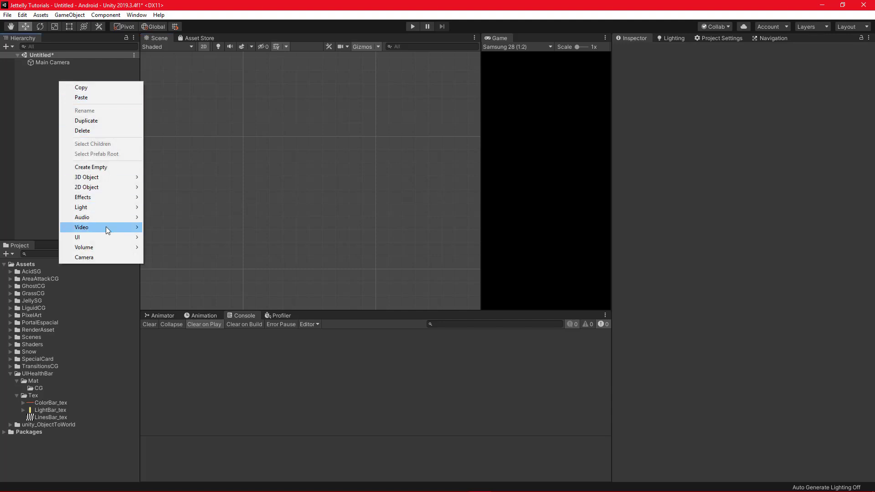
mouse_move(95, 236)
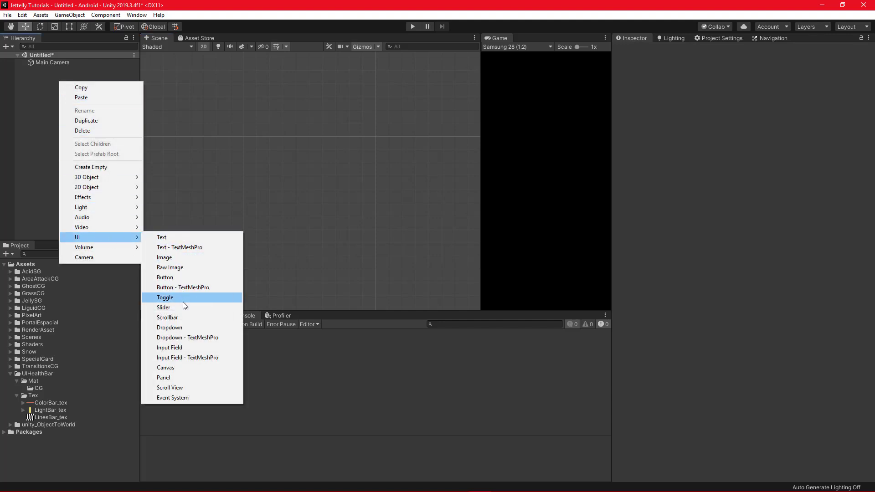
click(181, 367)
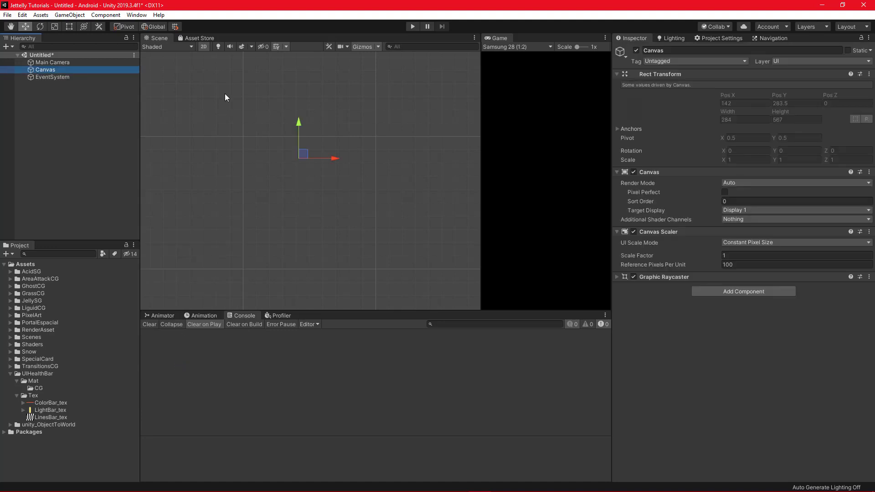
key(f)
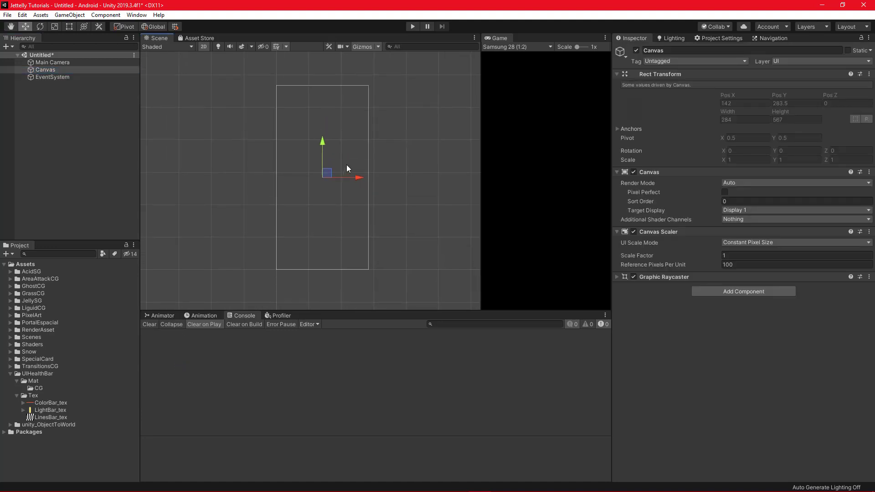
Set the Canvas Scaler to Scale With Screen Size, reference 1280×720, Match 0.5.
click(751, 240)
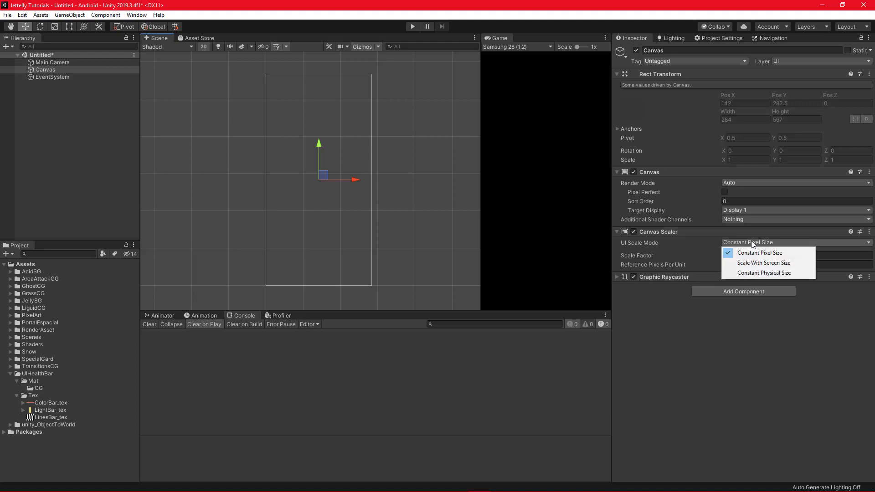
click(754, 267)
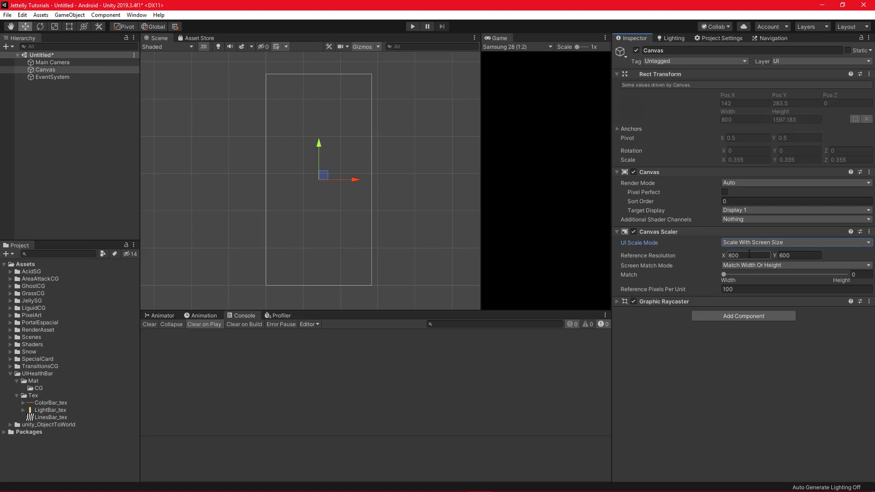
double_click(750, 255)
text(1280)
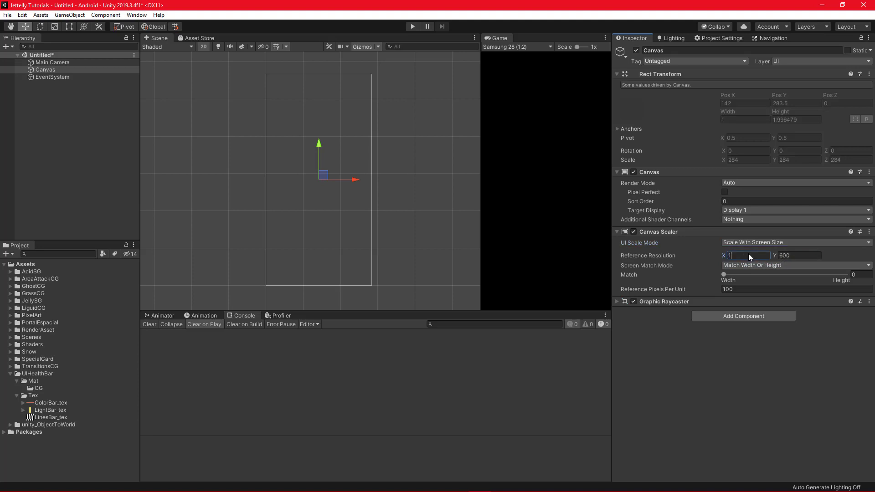
key(Tab)
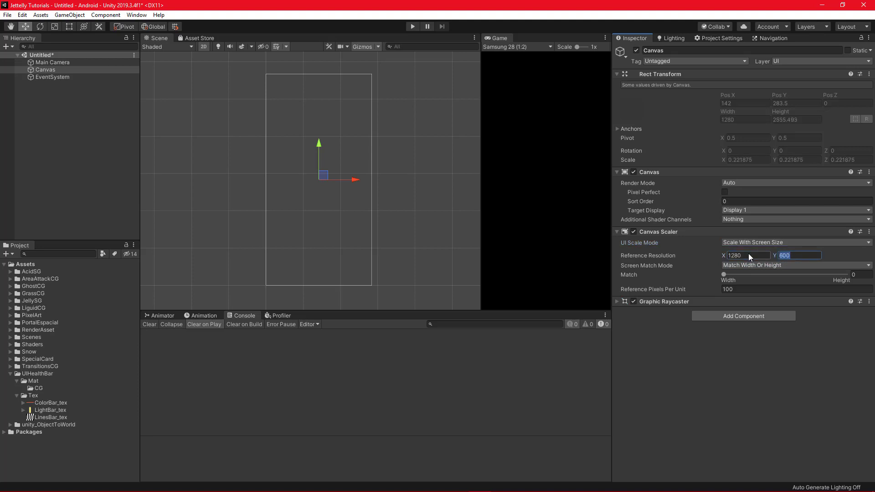
text(720)
click(862, 274)
text(0.5)
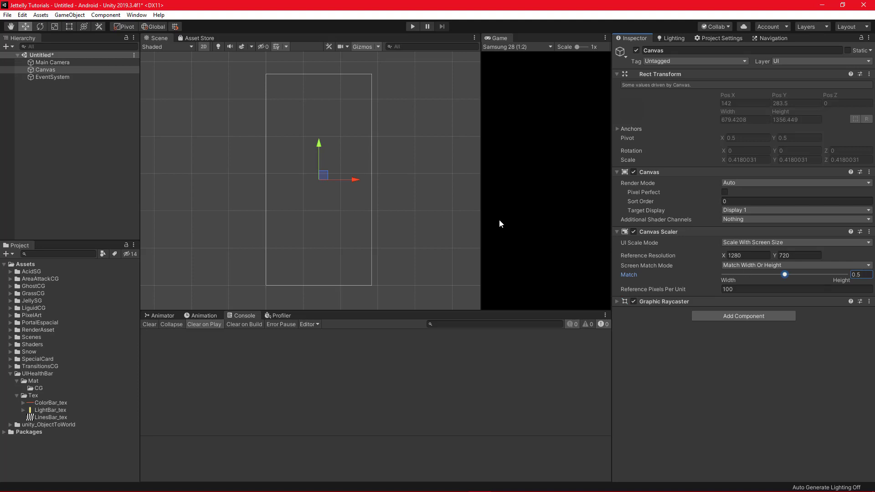
Create an empty child object under Canvas named HealthBar.
right_click(66, 73)
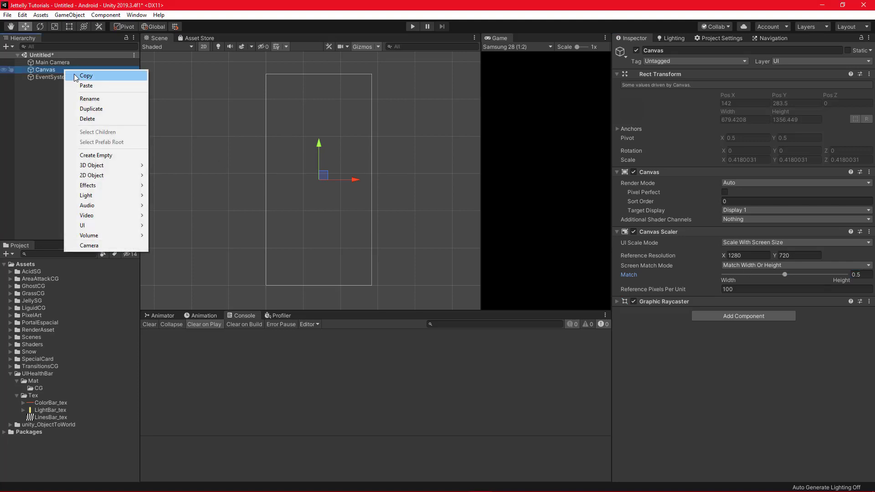
click(96, 155)
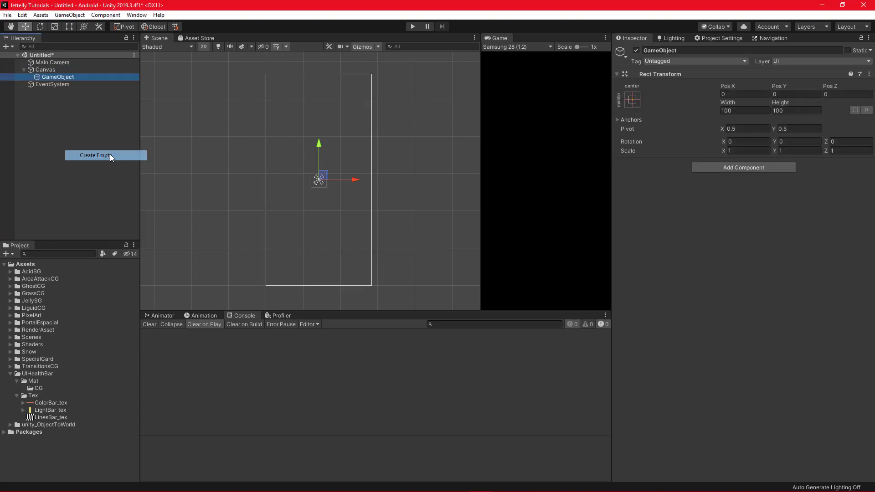
click(687, 50)
text(HealthBar)
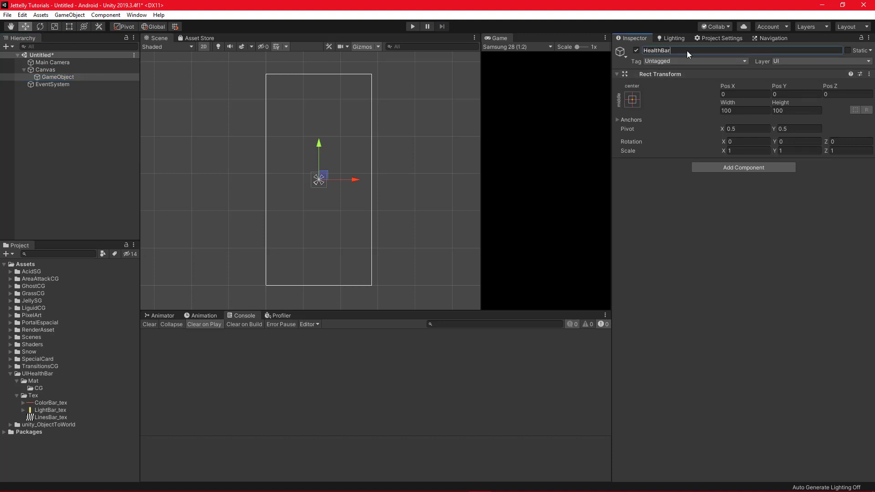
key(Return)
Size HealthBar to width 400 and height 50.
click(739, 110)
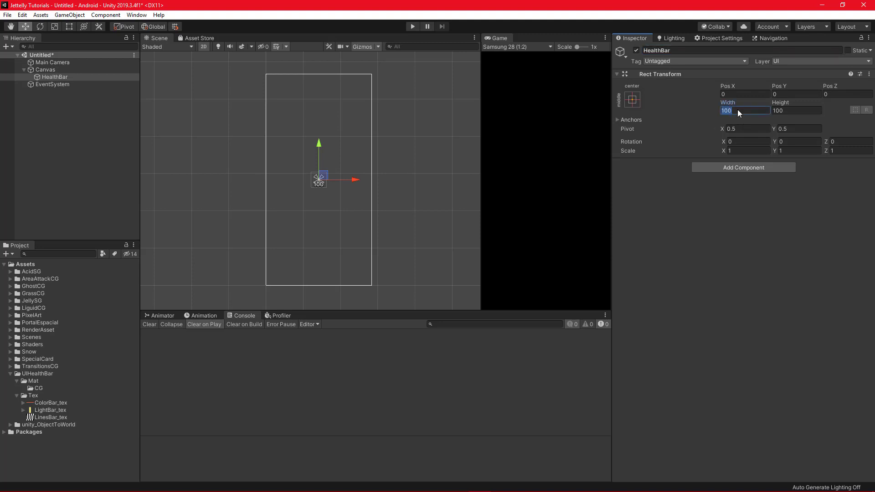
text(400)
click(796, 110)
double_click(796, 110)
text(50)
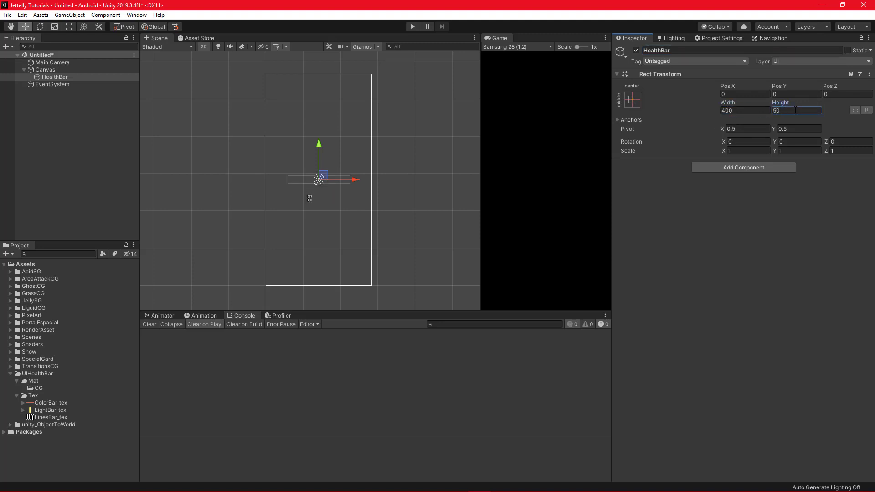
key(Return)
Add a Slider component to HealthBar with Transition None and Interactable unchecked.
click(734, 165)
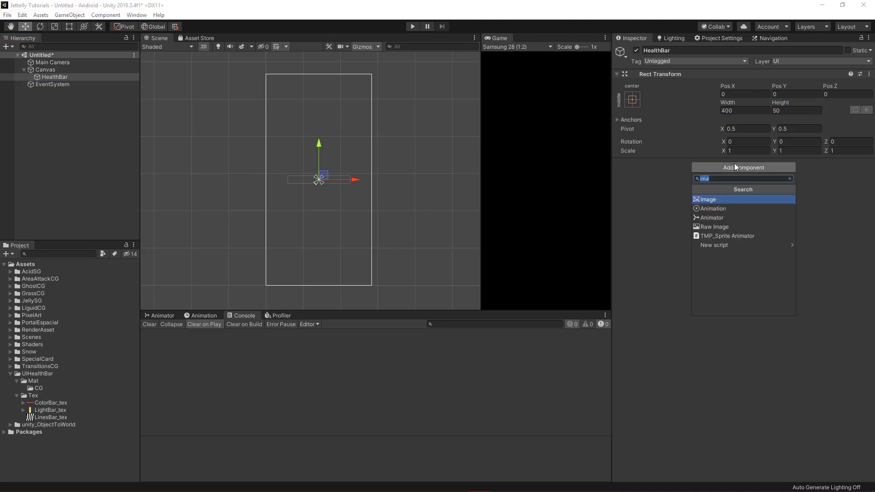
text(slider)
key(Return)
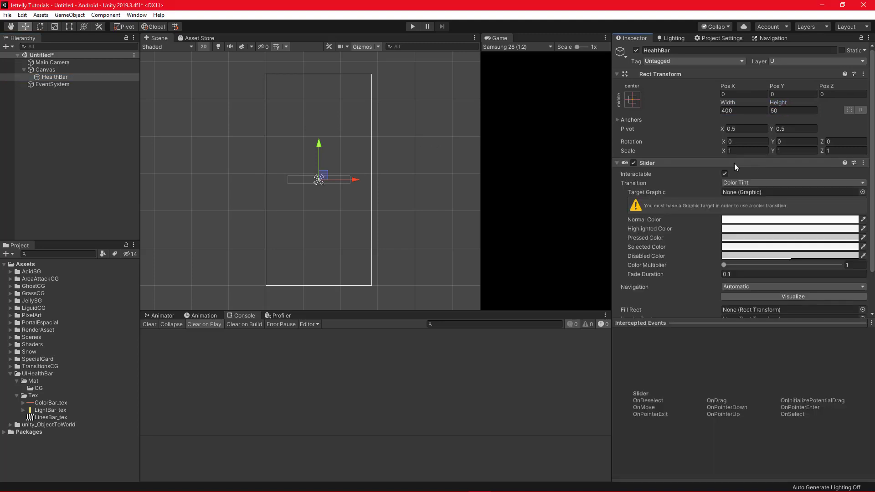
drag(733, 320, 731, 468)
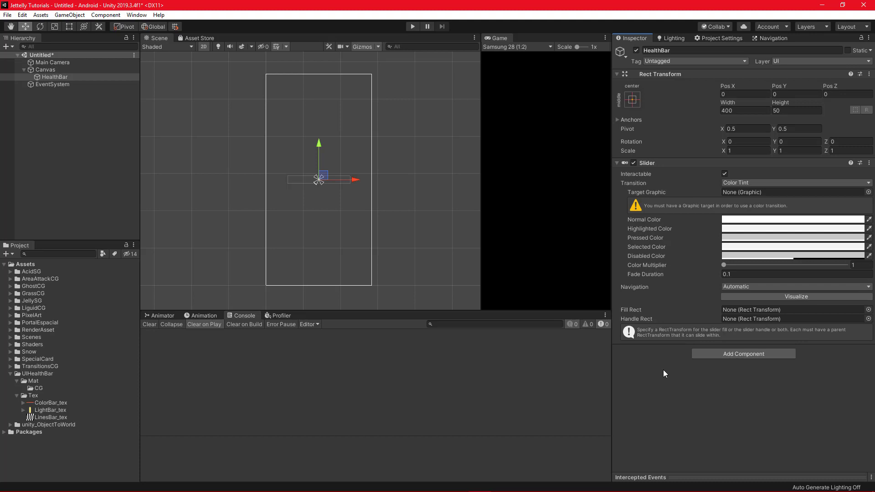
click(743, 179)
click(746, 193)
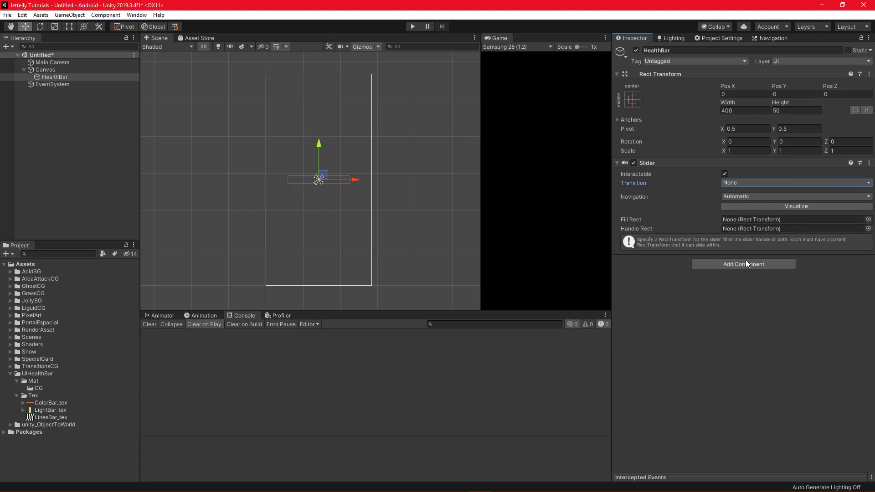
click(725, 174)
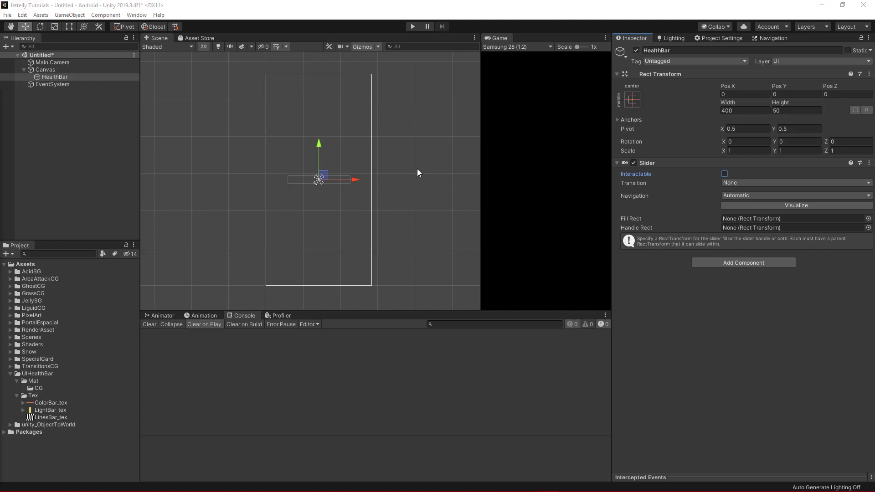
Create two empty children under HealthBar named FillGroup and HandleGroup.
right_click(57, 76)
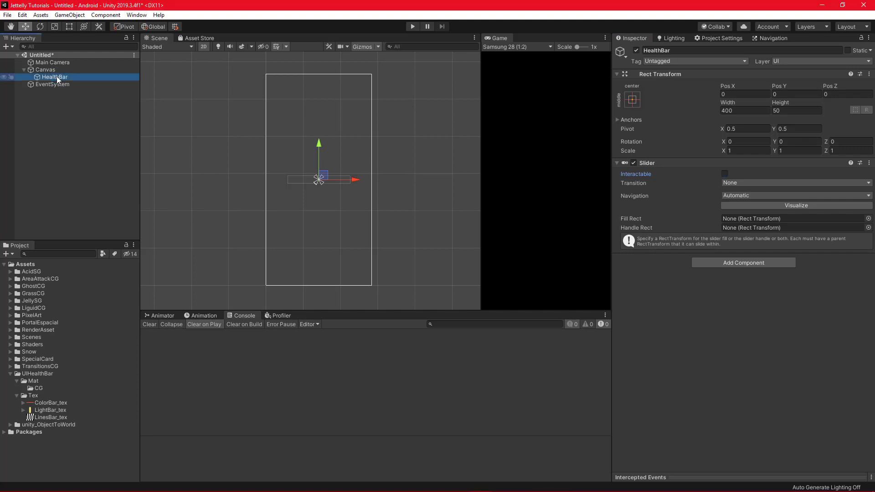
click(99, 162)
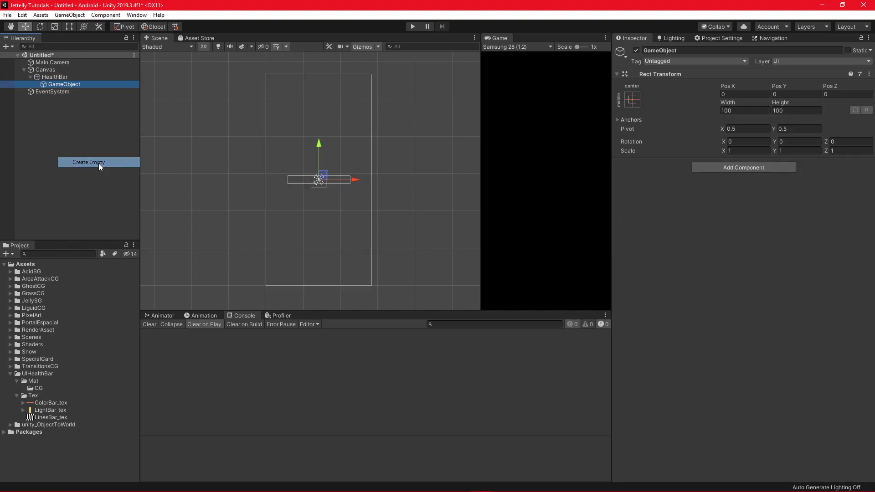
click(691, 50)
text(Fi)
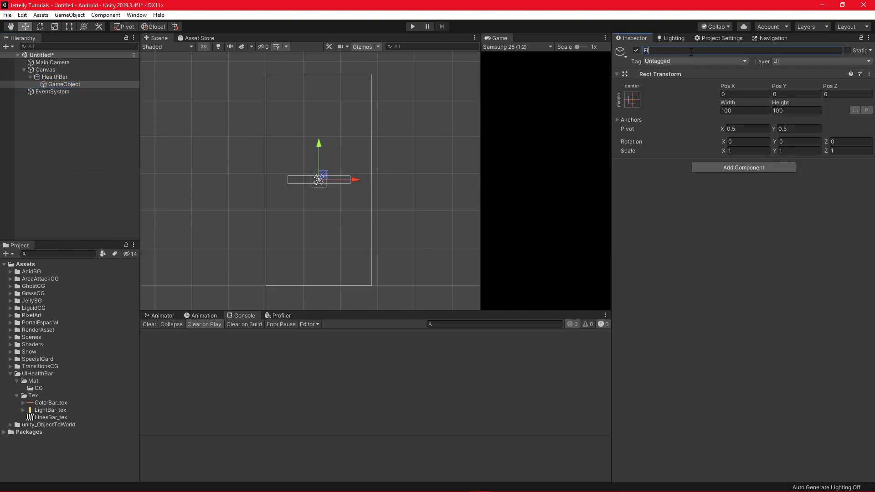
text(llGroup)
key(Return)
right_click(57, 76)
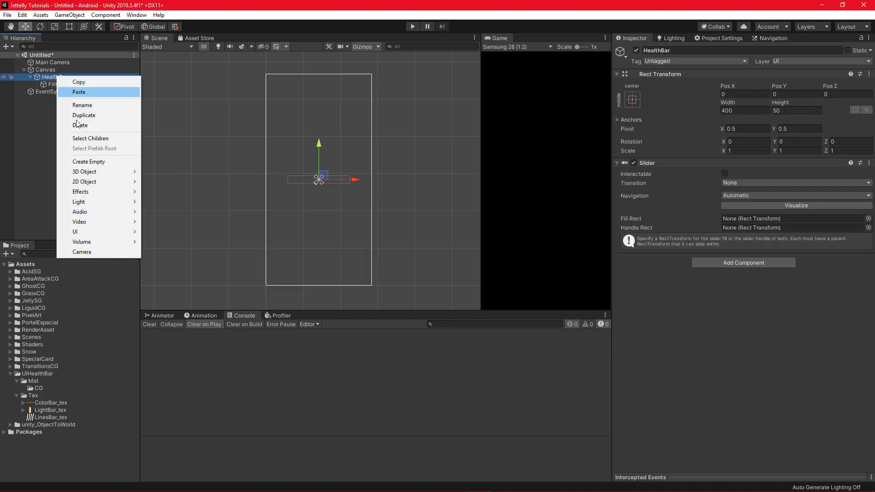
click(91, 163)
click(690, 51)
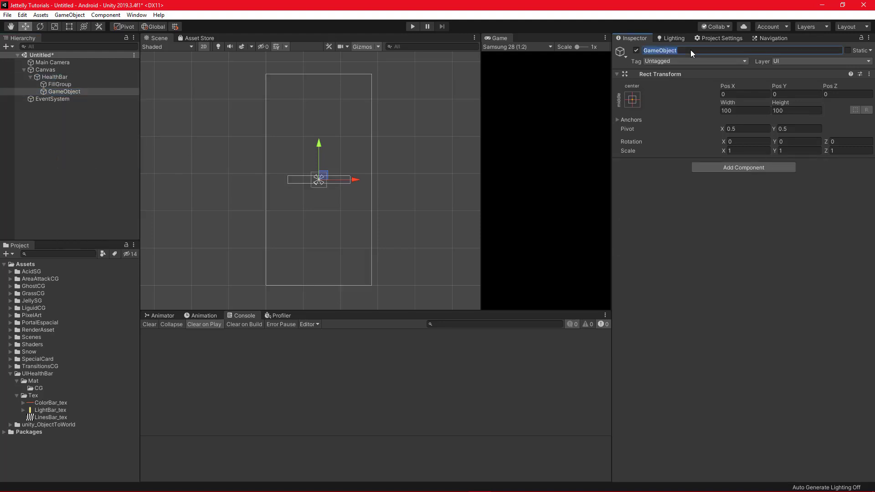
text(HandleGroup)
key(Return)
Apply the stretch/stretch anchor preset to both FillGroup and HandleGroup.
click(75, 84)
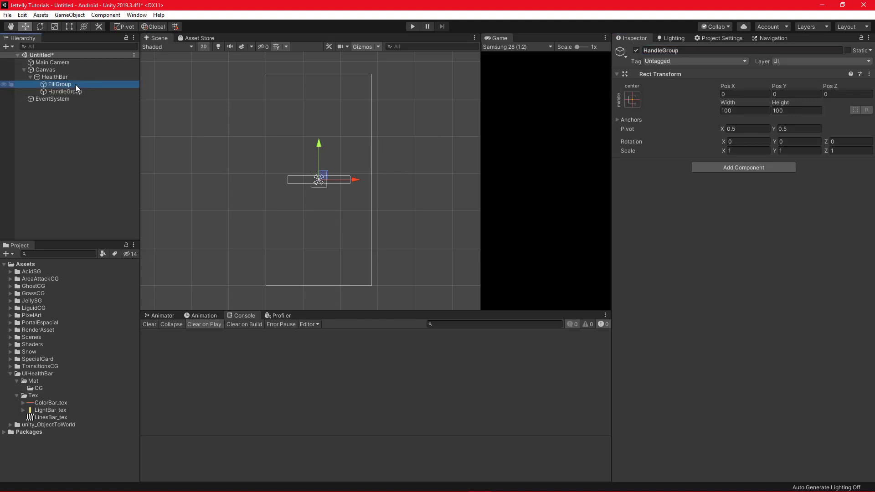
click(627, 99)
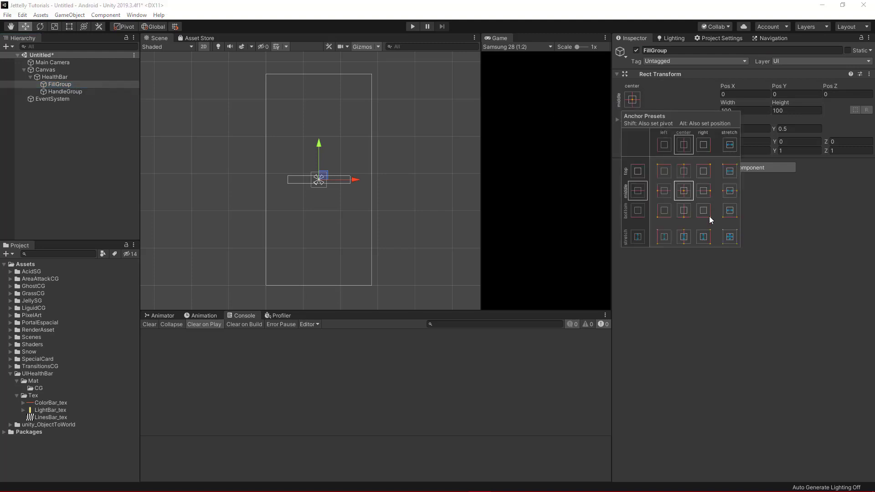
click(732, 239)
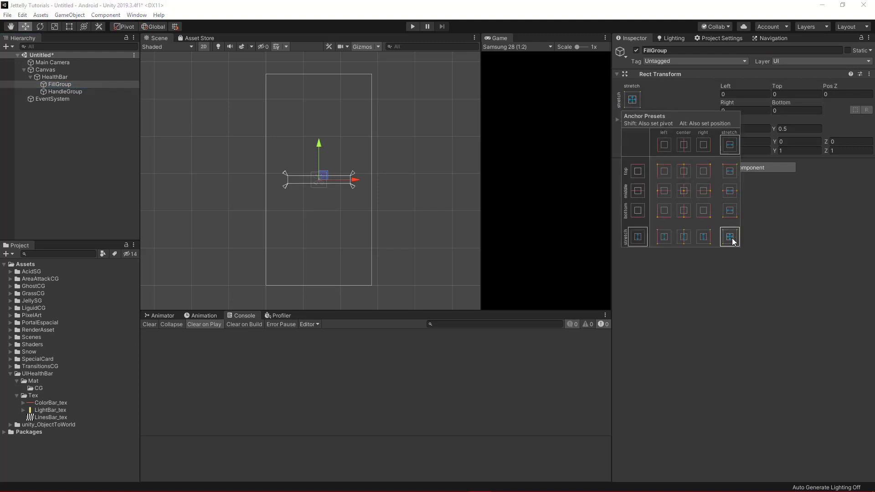
click(85, 90)
click(85, 90)
click(632, 99)
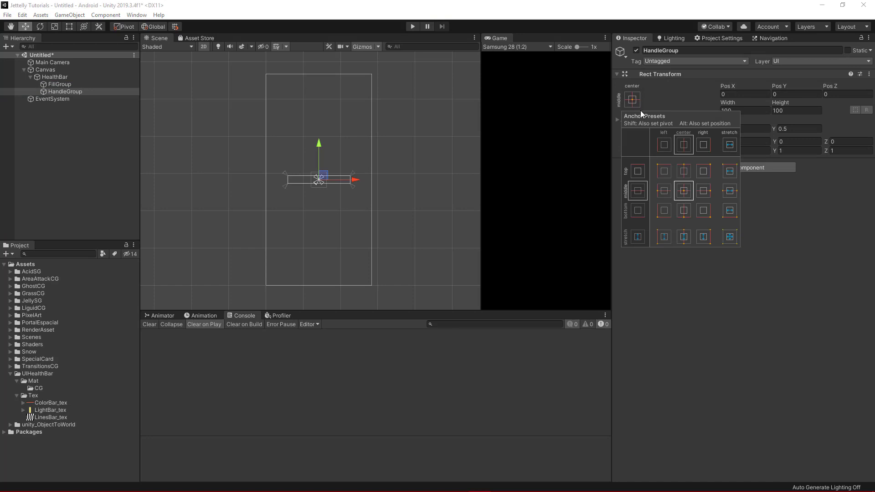
alt+click(731, 237)
click(405, 181)
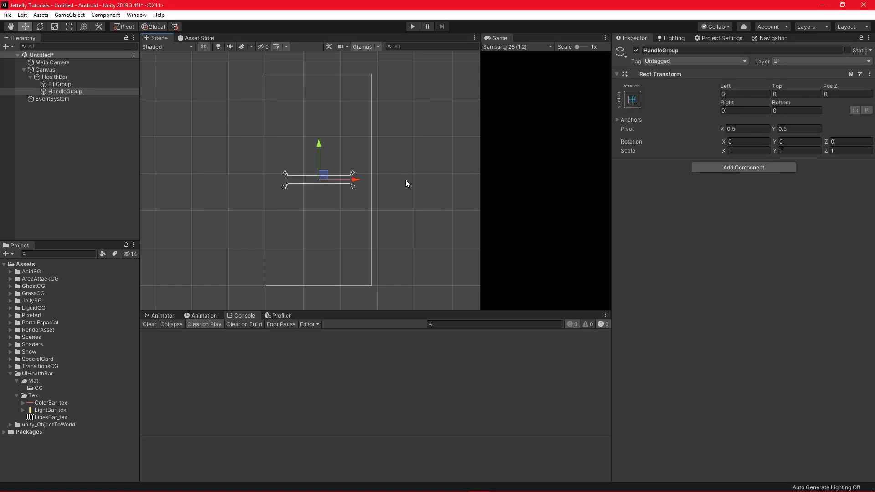
click(71, 84)
Add a UI Image named Fill under FillGroup, anchored stretch/stretch across the bar.
right_click(83, 85)
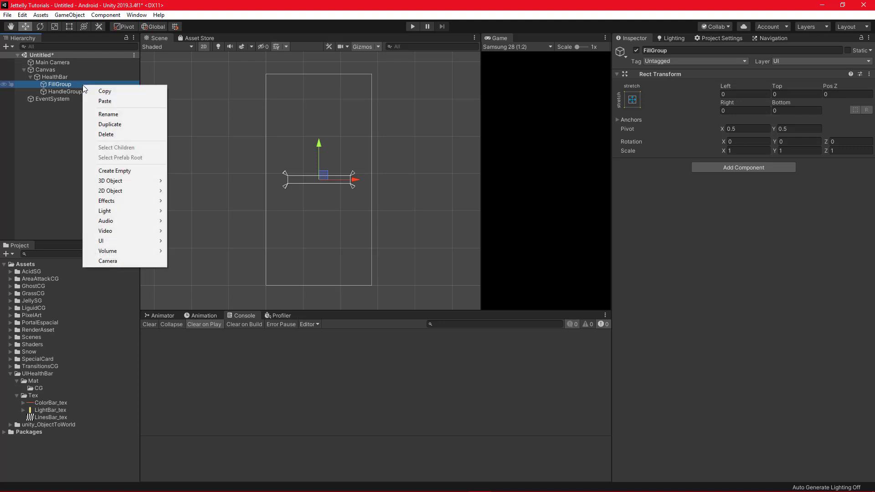
mouse_move(122, 240)
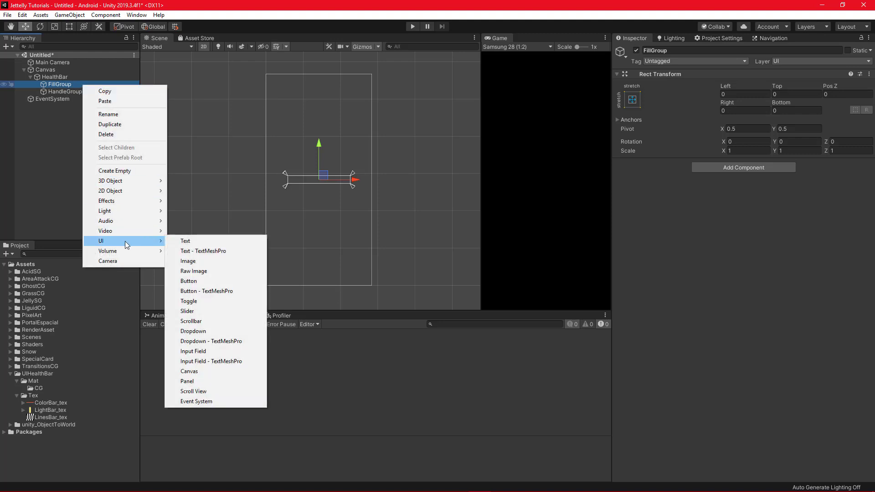
click(217, 262)
click(674, 50)
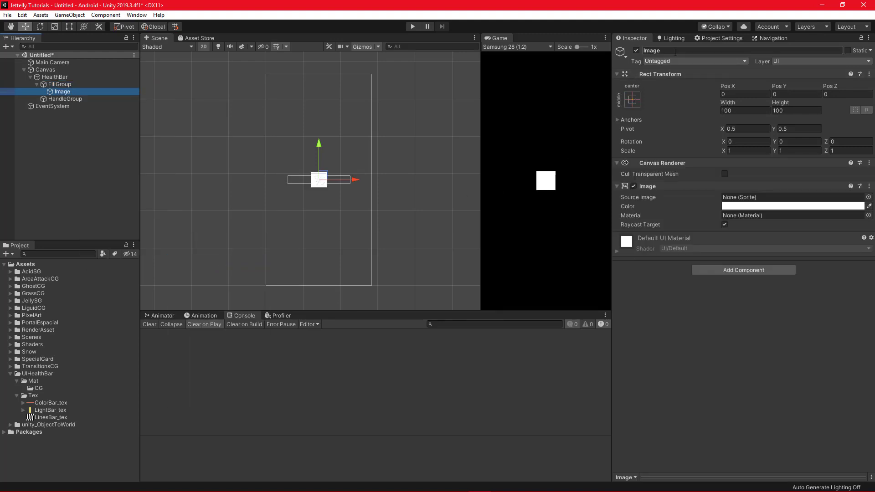
text(Fill)
key(Return)
click(632, 97)
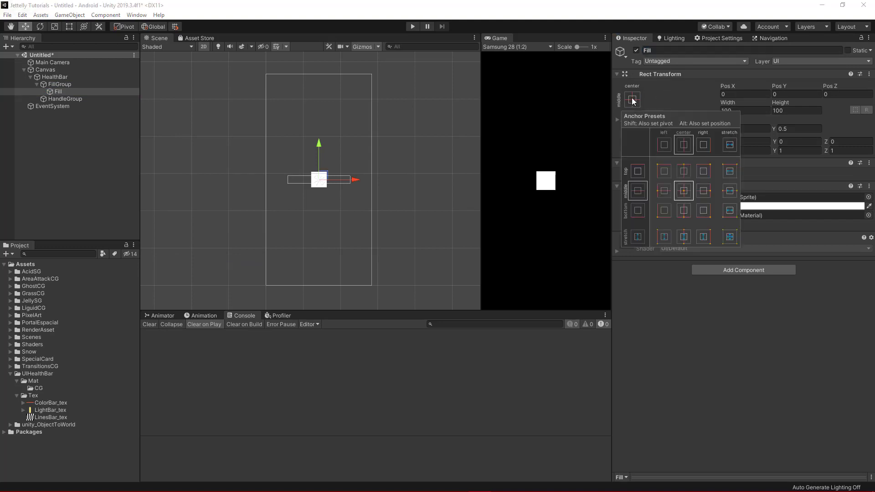
alt+click(731, 237)
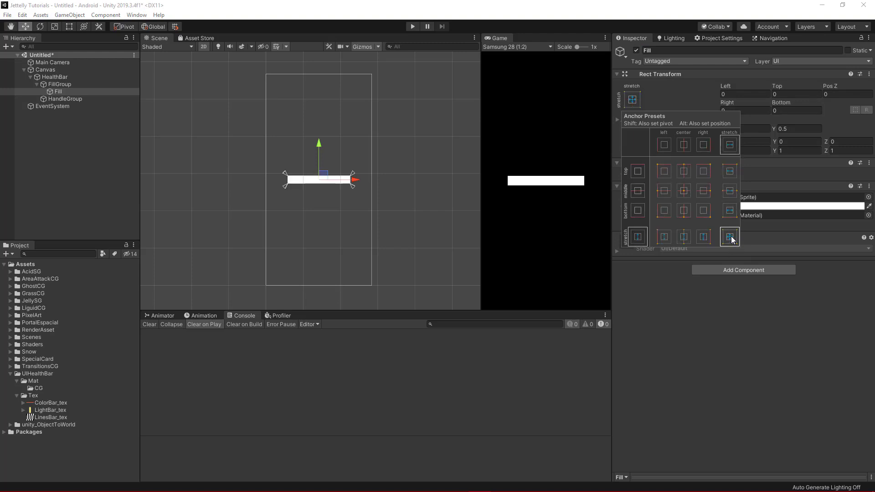
click(663, 104)
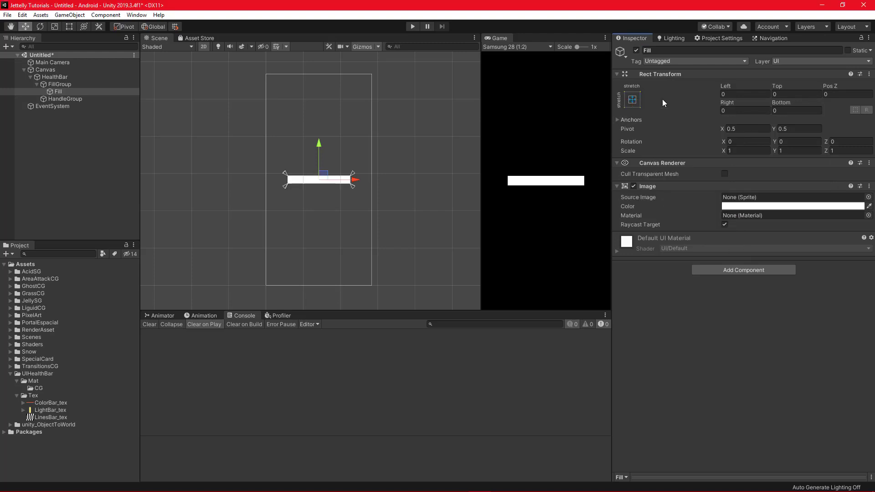
Assign ColorBar_tex as Fill's Source Image and bring the bar into view.
mouse_move(43, 403)
mouse_down()
mouse_move(666, 242)
mouse_move(739, 201)
mouse_up()
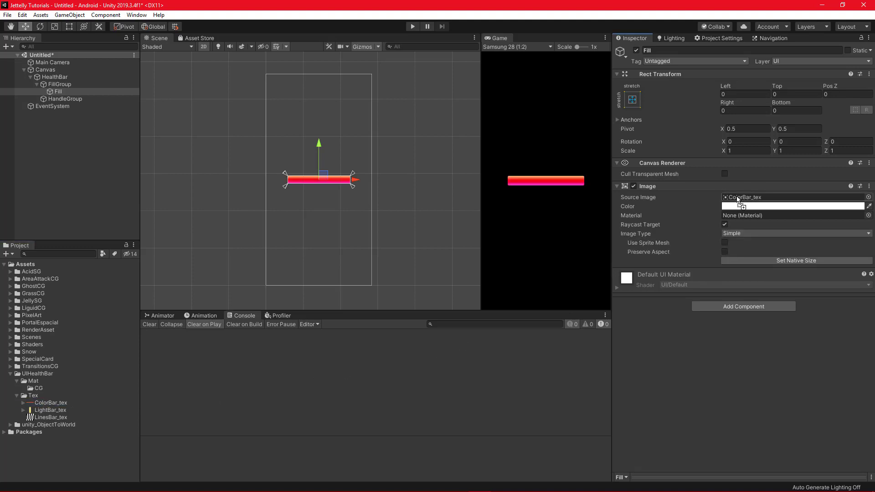
scroll(340, 186, up, 3)
scroll(340, 185, up, 3)
middle_drag(340, 188, 351, 207)
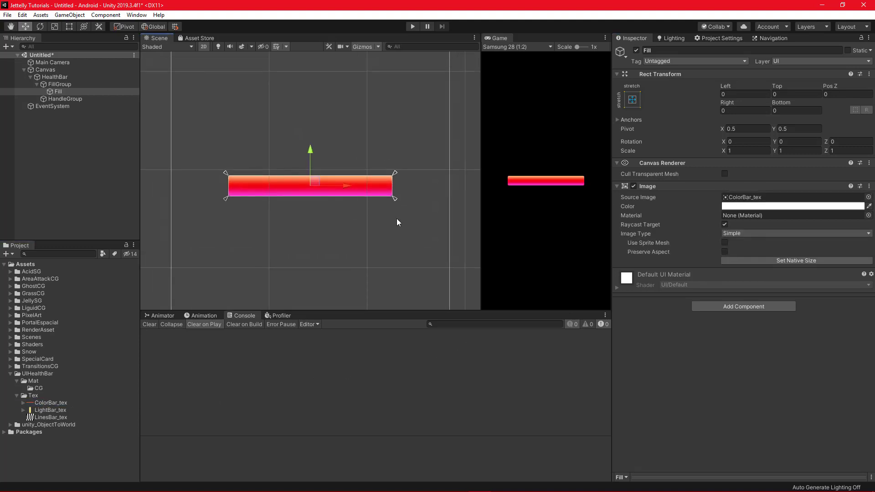
click(741, 233)
Set Fill's Image Type to Filled with Horizontal fill method, previewing a lower Fill Amount.
click(748, 272)
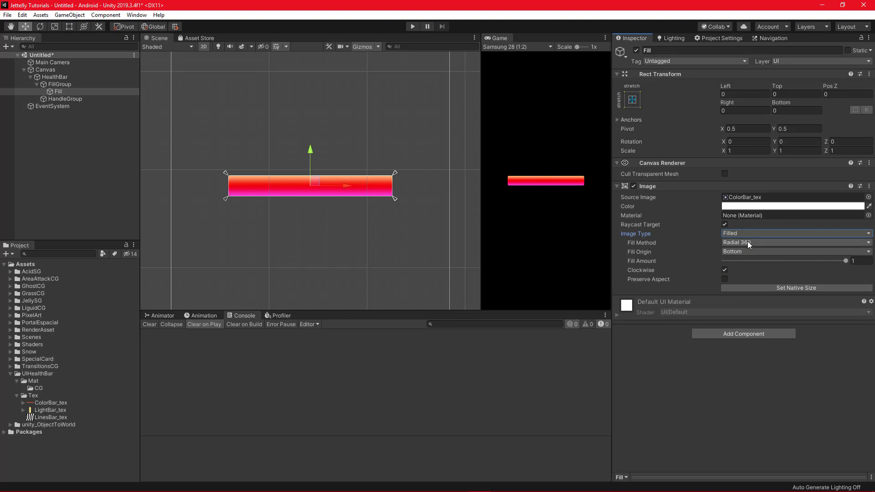
click(747, 242)
click(753, 253)
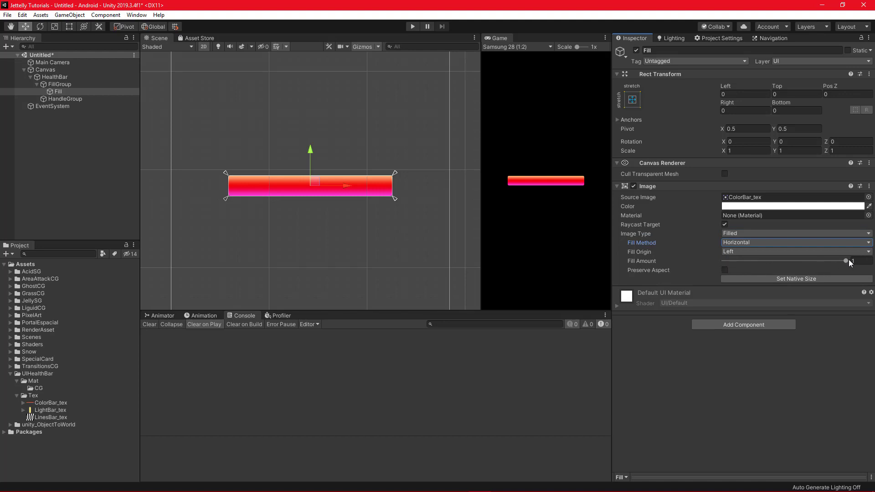
mouse_move(847, 261)
mouse_down()
mouse_move(760, 257)
mouse_move(847, 261)
mouse_up()
Add a UI Image named Handle under HandleGroup.
click(65, 99)
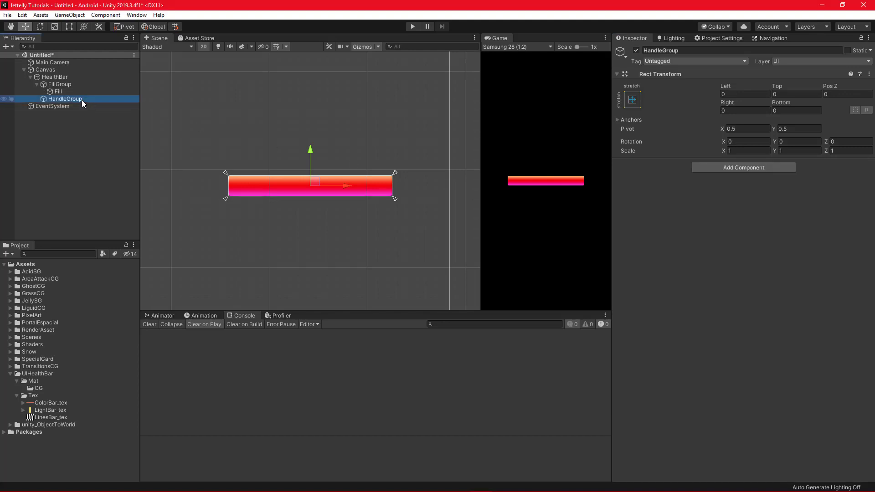
right_click(81, 100)
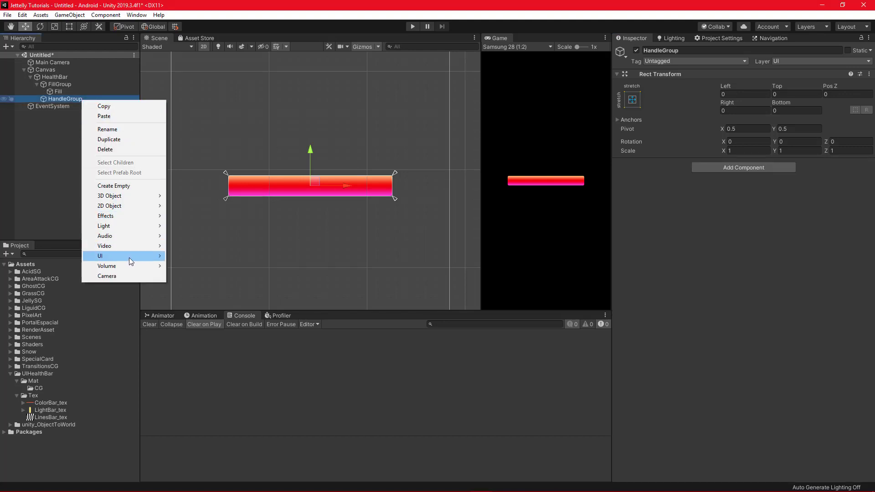
mouse_move(152, 260)
click(209, 276)
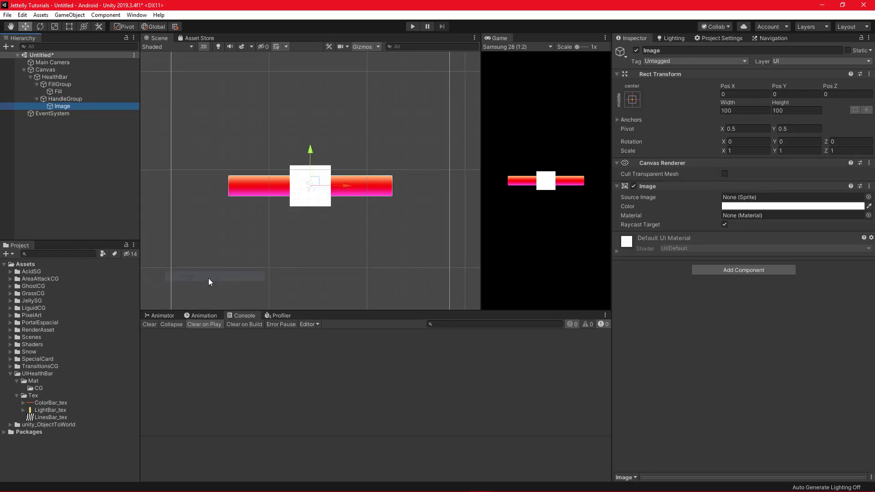
click(675, 51)
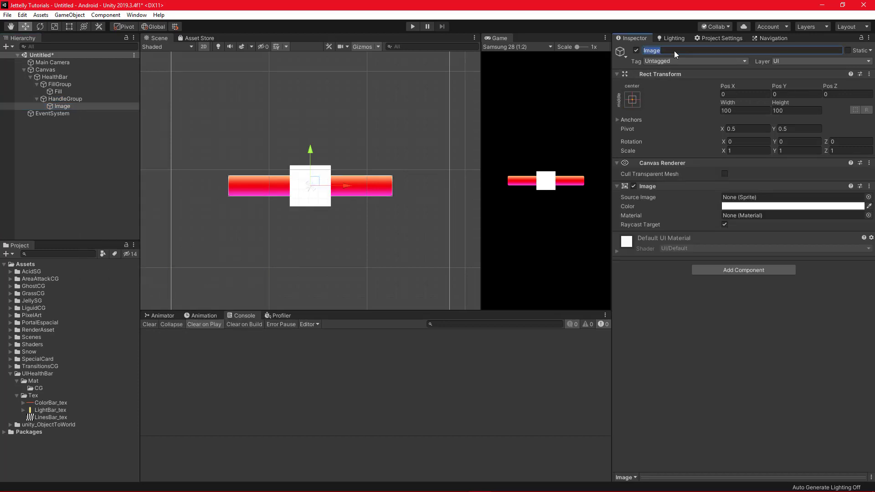
text(Handle)
Anchor Handle to stretch vertically and set its width to 20.
click(633, 101)
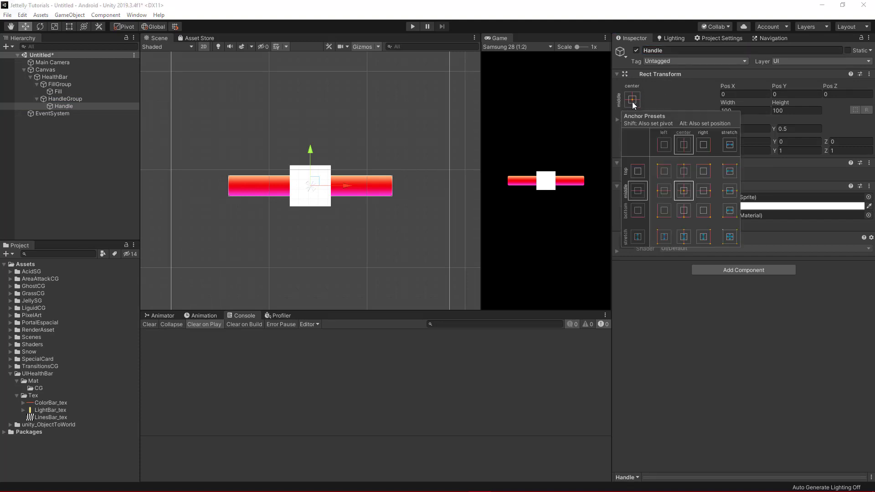
click(684, 237)
click(673, 97)
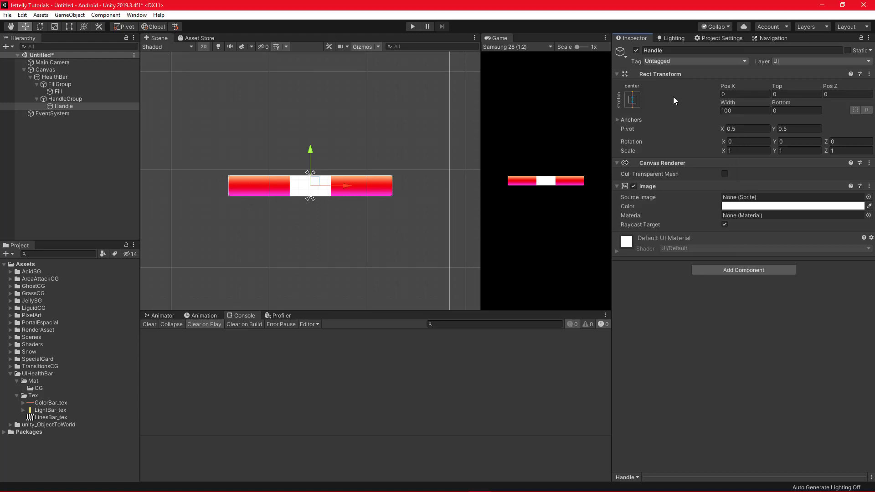
click(737, 110)
text(20)
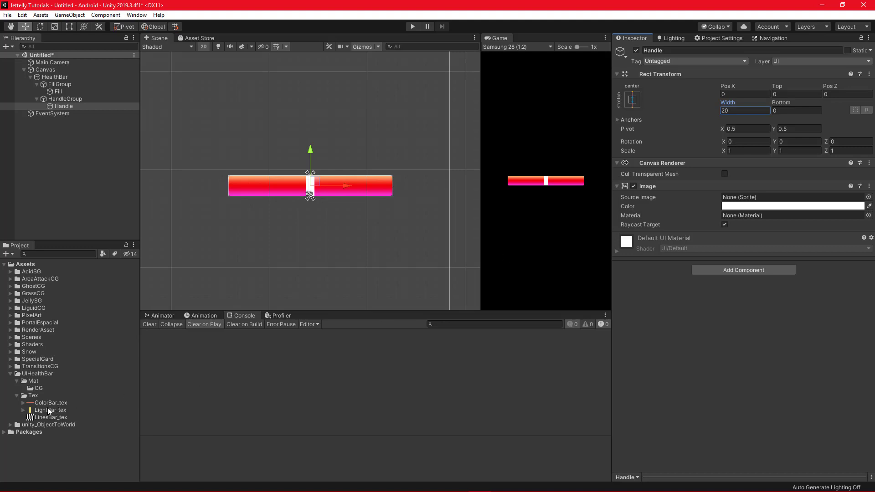
Give Handle the LightBar_tex source image and extend it 10 beyond the bar's top and bottom.
drag(49, 411, 743, 201)
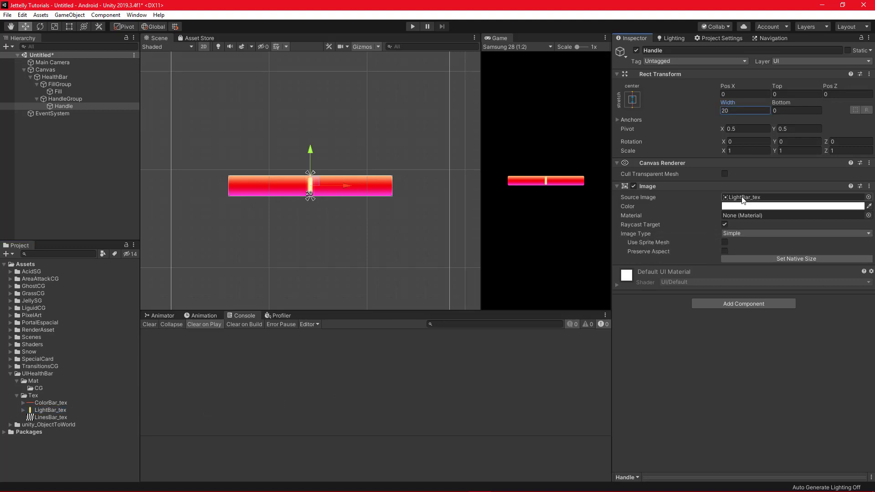
scroll(309, 190, up, 3)
middle_drag(329, 231, 348, 217)
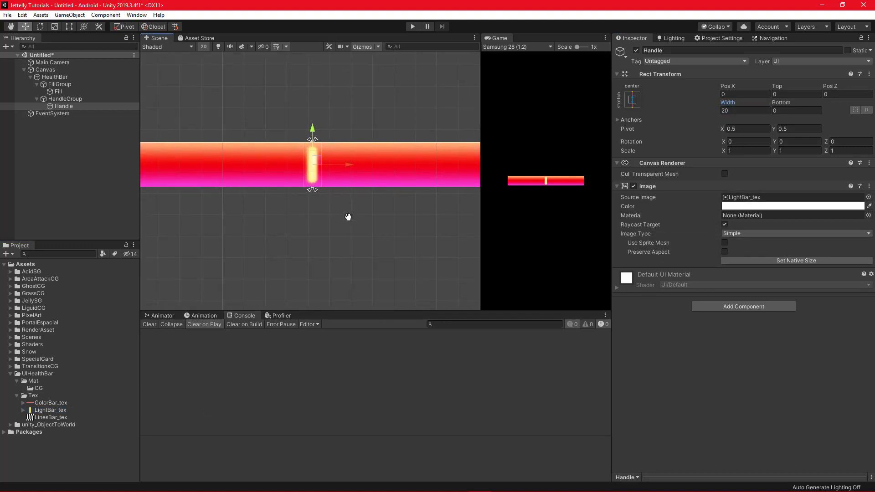
click(788, 93)
text(-10)
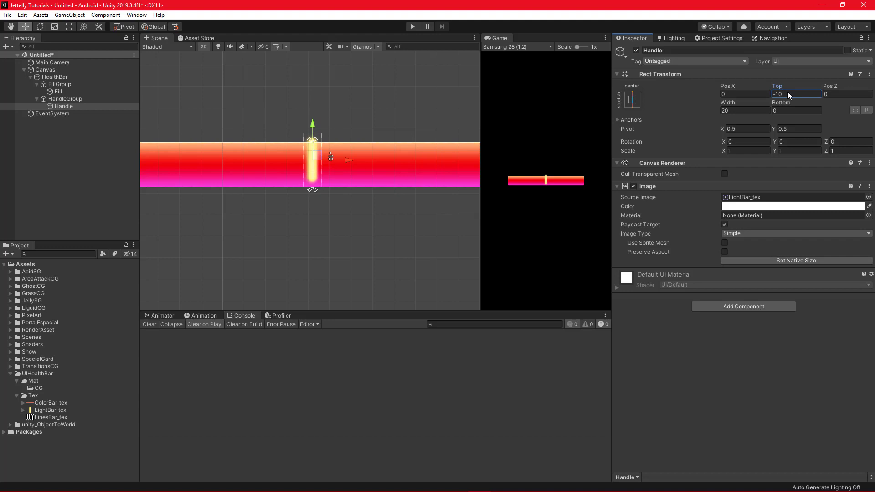
click(786, 110)
text(10)
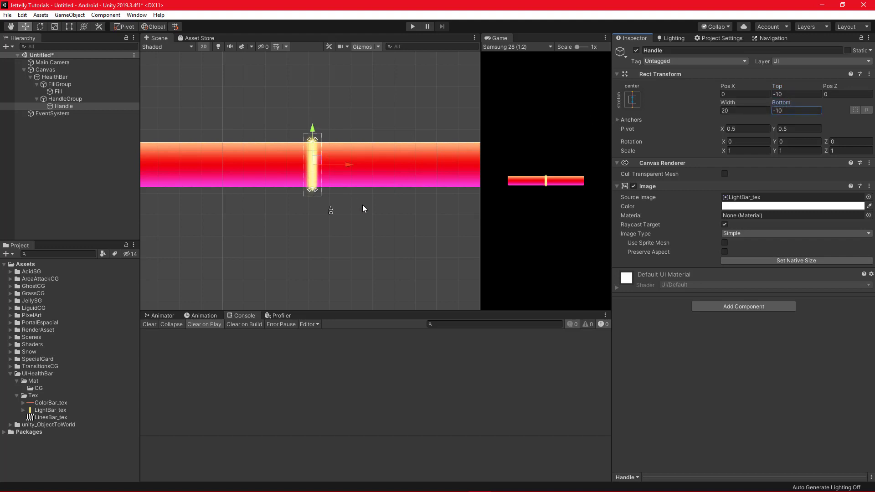
scroll(363, 206, down, 2)
key(q)
drag(363, 206, 366, 212)
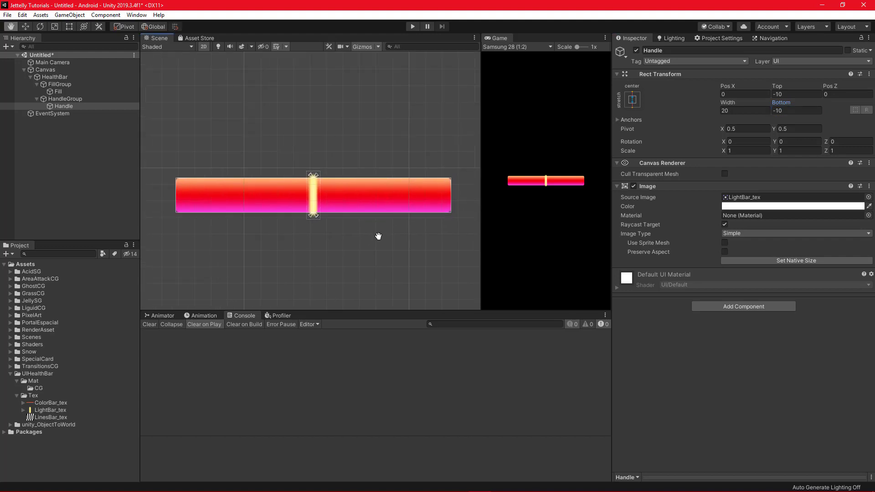
Set HealthBar's Slider Fill Rect to Fill, Handle Rect to HandleGroup, and Value to 0.728.
click(61, 78)
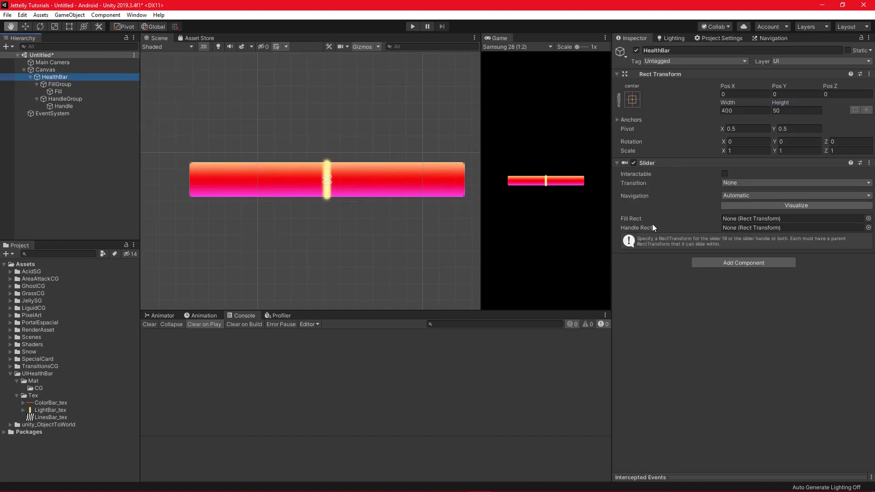
mouse_move(57, 91)
mouse_down()
mouse_move(449, 177)
mouse_move(735, 219)
mouse_up()
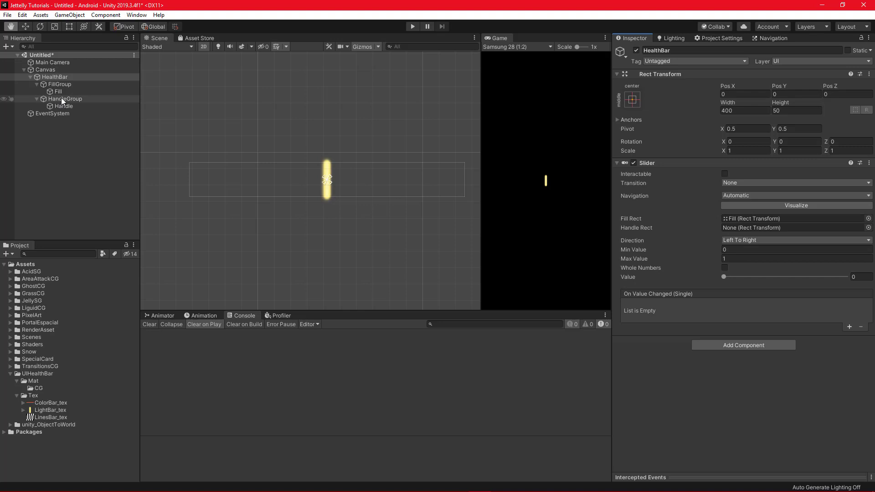
drag(61, 97, 737, 228)
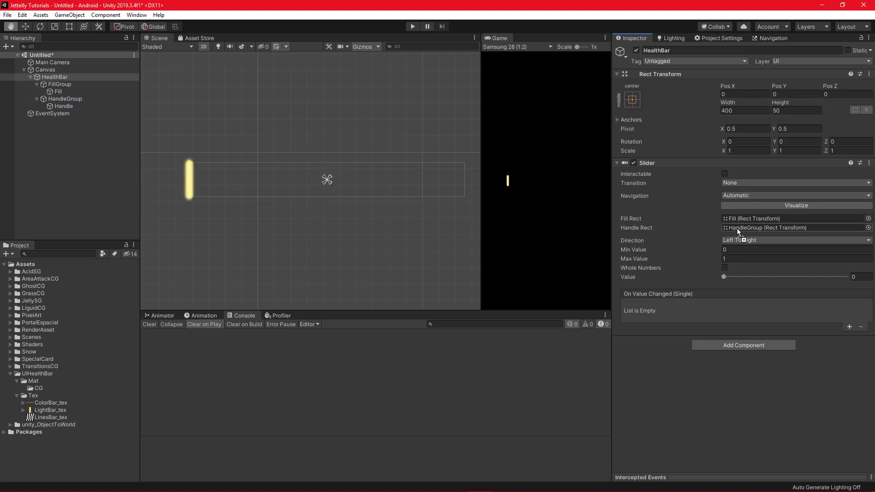
mouse_move(725, 276)
mouse_down()
mouse_move(812, 277)
mouse_move(746, 269)
mouse_up()
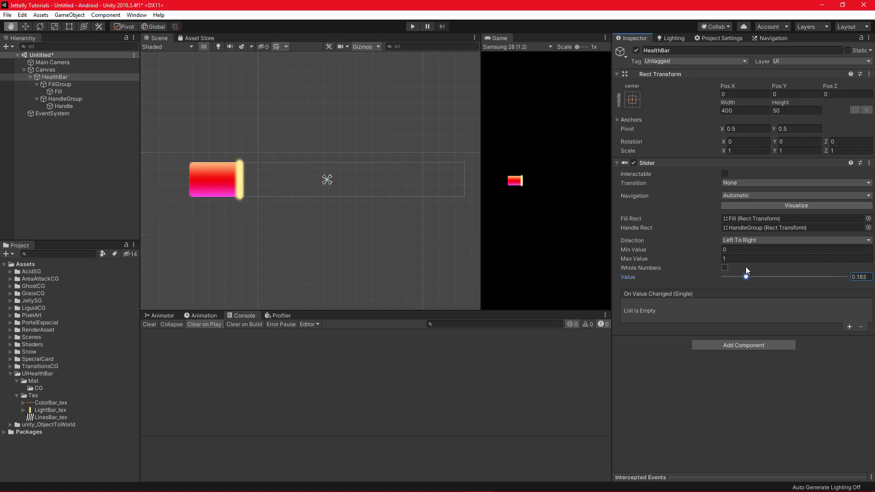
drag(746, 266, 805, 264)
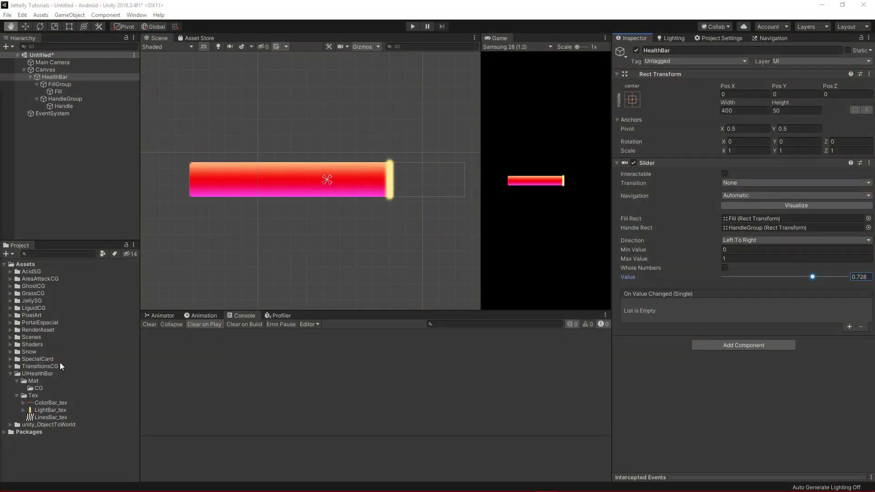
Create an Unlit Shader named HealthBar in the CG folder.
click(36, 388)
right_click(36, 388)
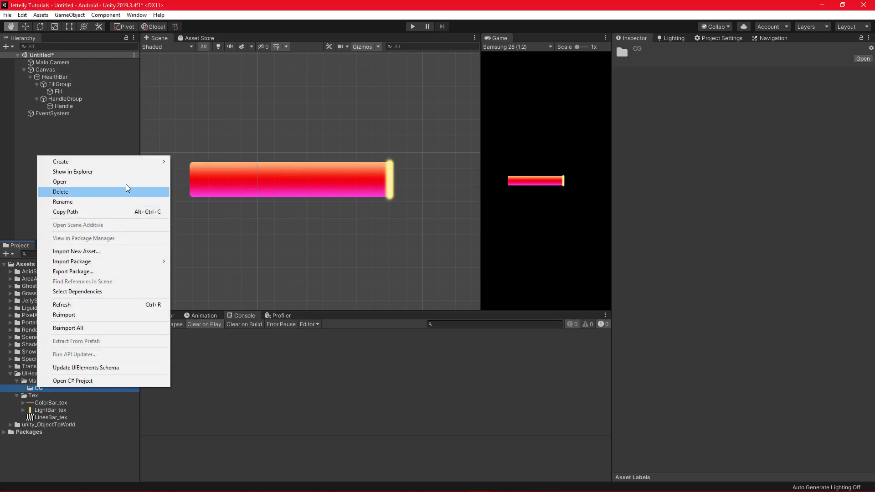
mouse_move(128, 165)
mouse_move(251, 118)
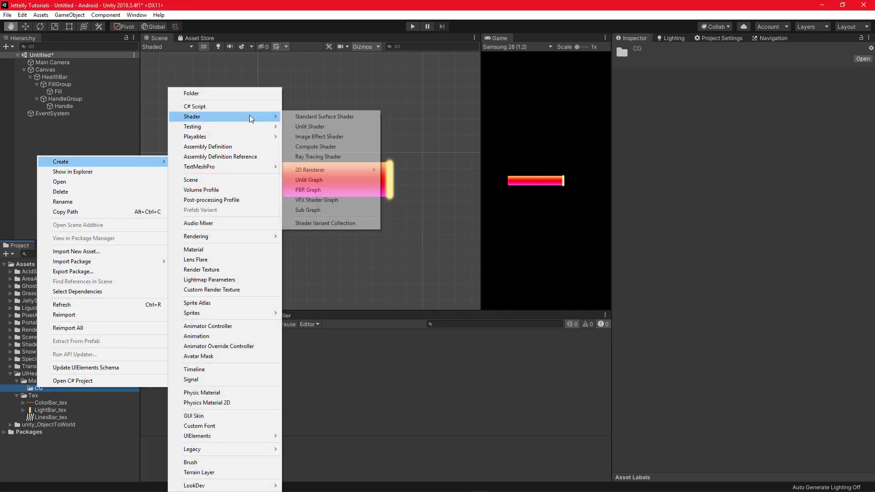
click(337, 128)
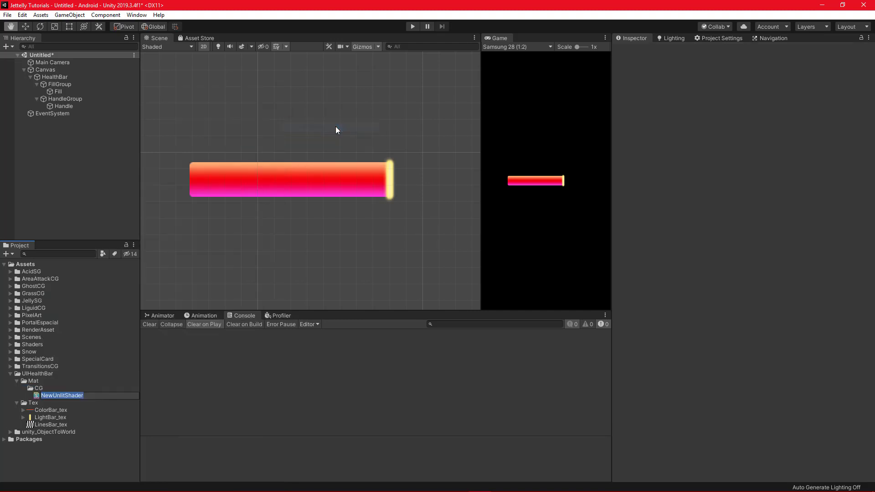
text(HealthBar)
key(Return)
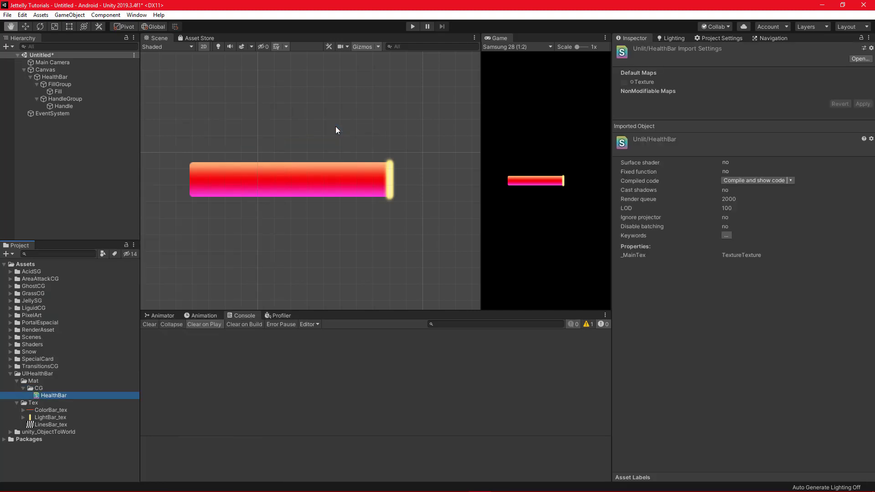
Create a material named HealthBar in the Mat folder.
right_click(39, 382)
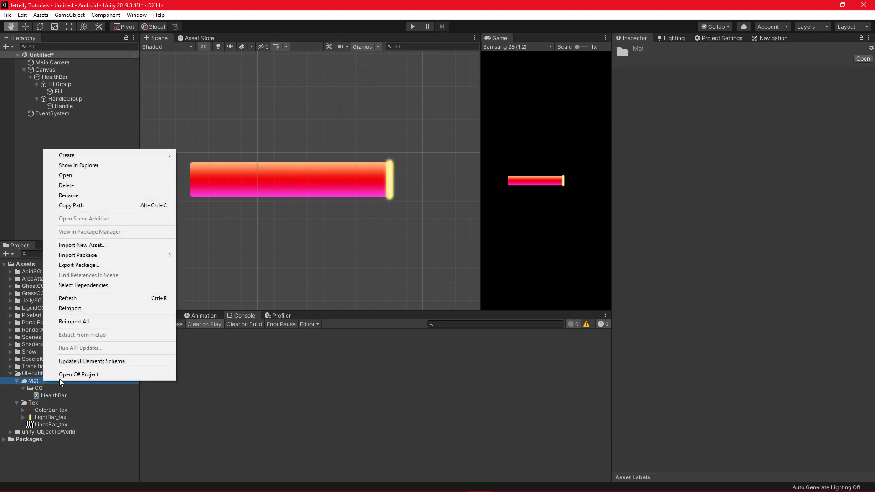
mouse_move(127, 156)
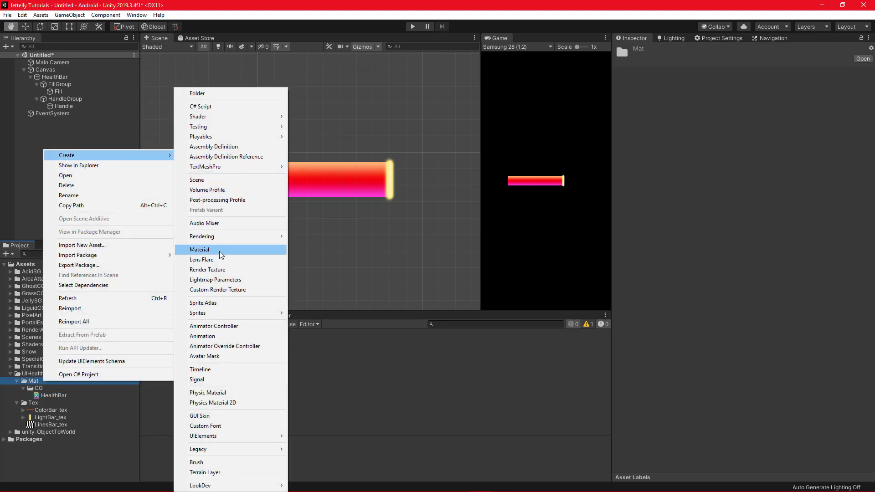
click(220, 251)
text(HealthBar)
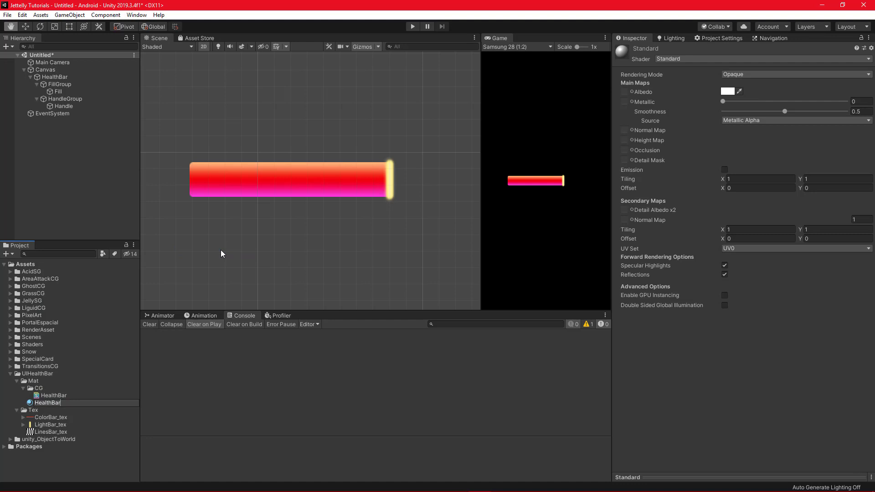
key(Return)
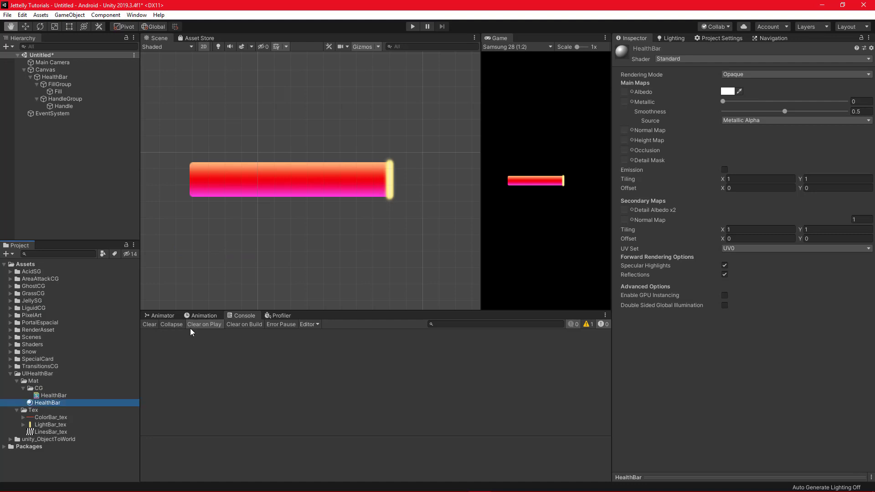
click(52, 396)
Change the shader path to JettellyGUI/HealthBar, prefix _MainTex with [HideInInspector], and save.
double_click(87, 398)
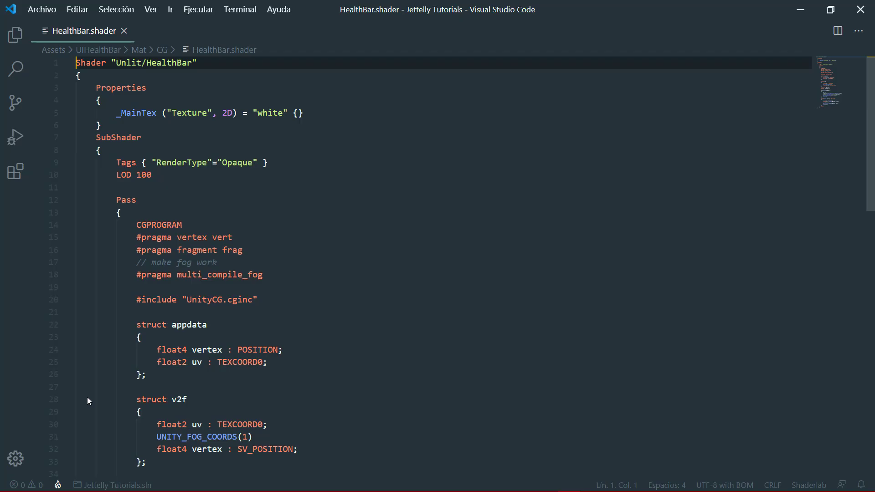
double_click(140, 62)
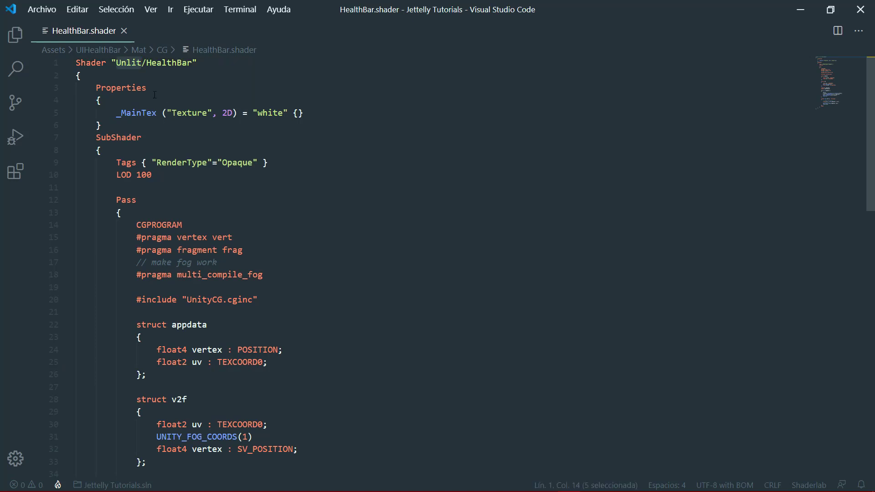
text(Je)
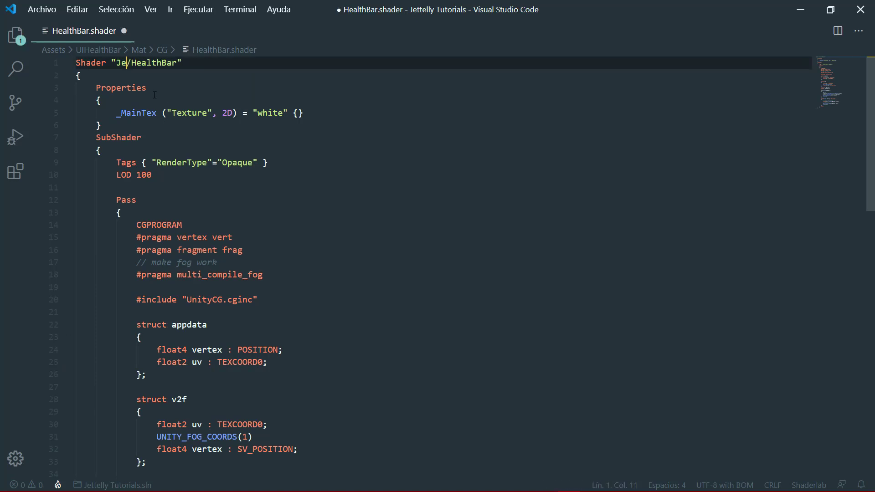
text(ttellyGUI)
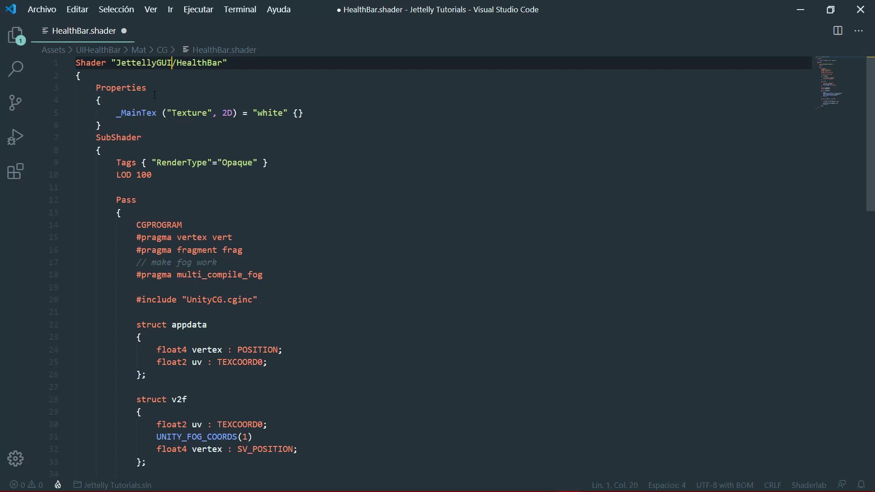
click(328, 113)
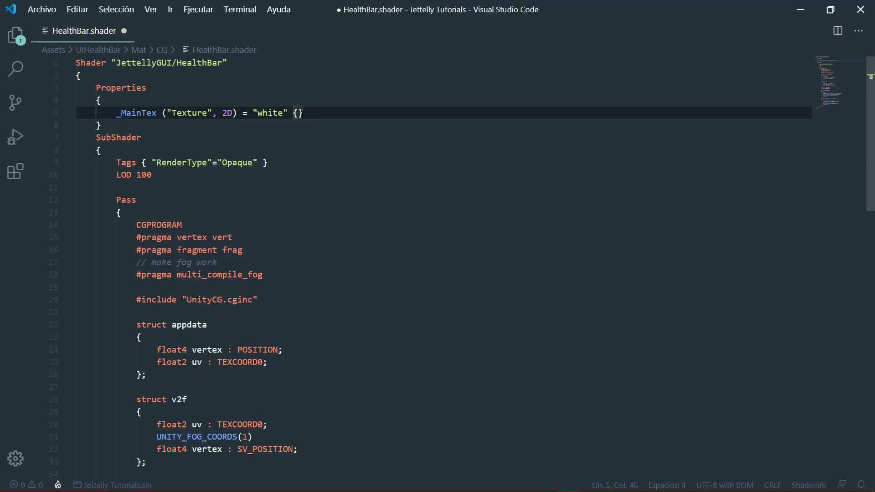
key(Home)
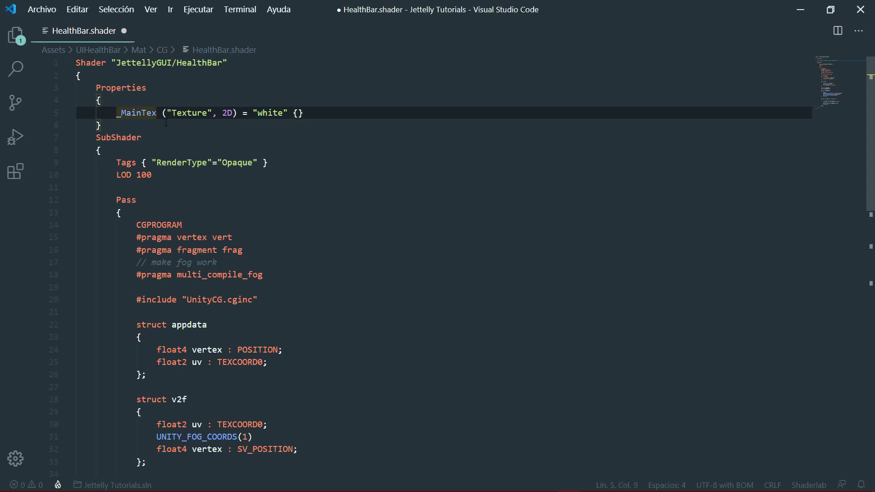
text([HideIn)
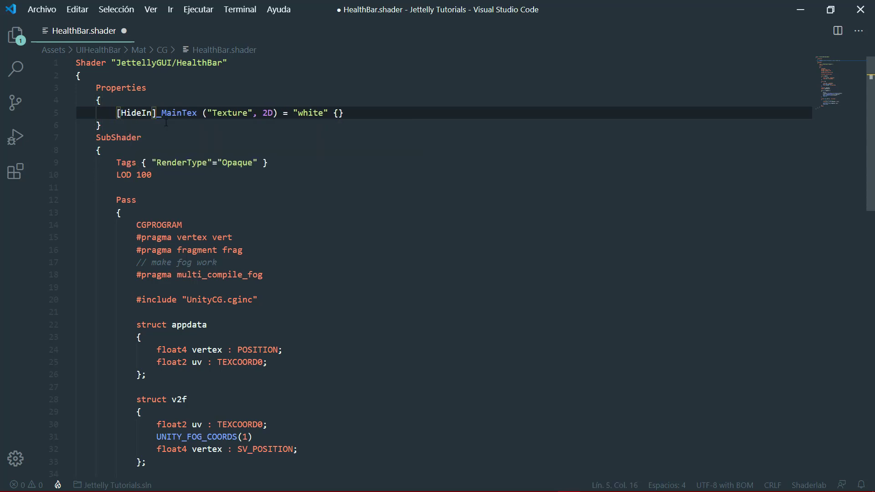
text(Inspector])
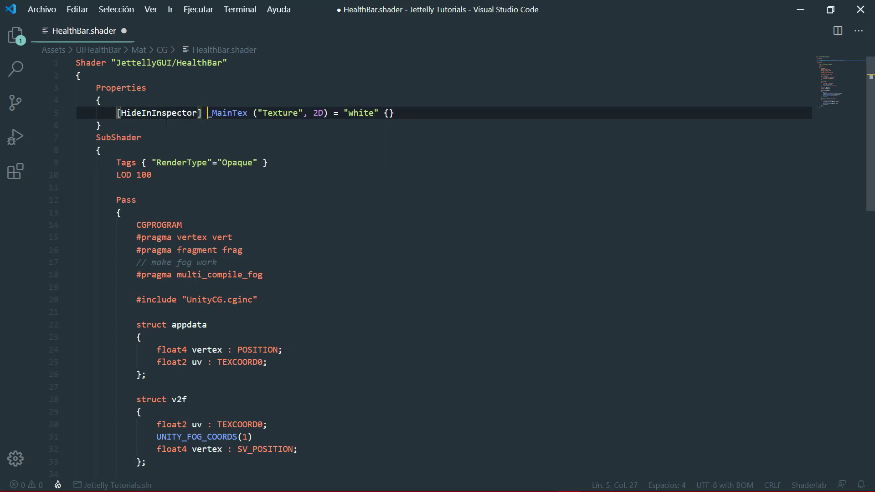
key(ctrl+s)
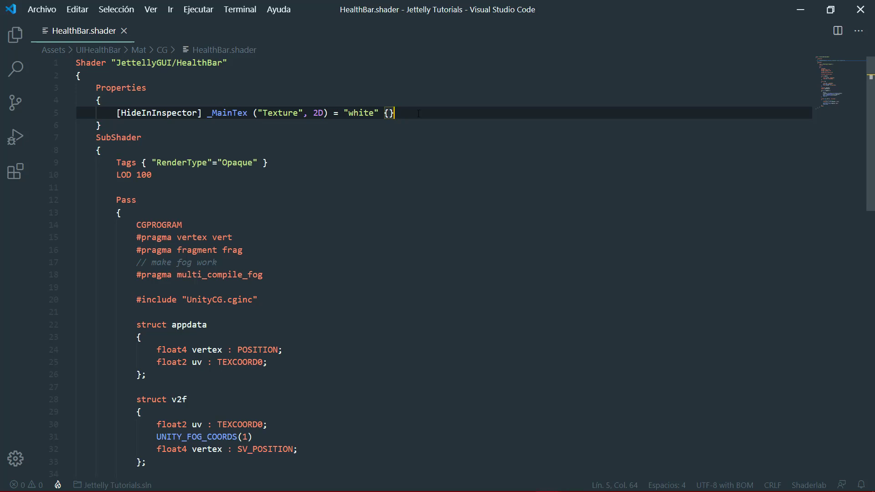
key(alt+Tab)
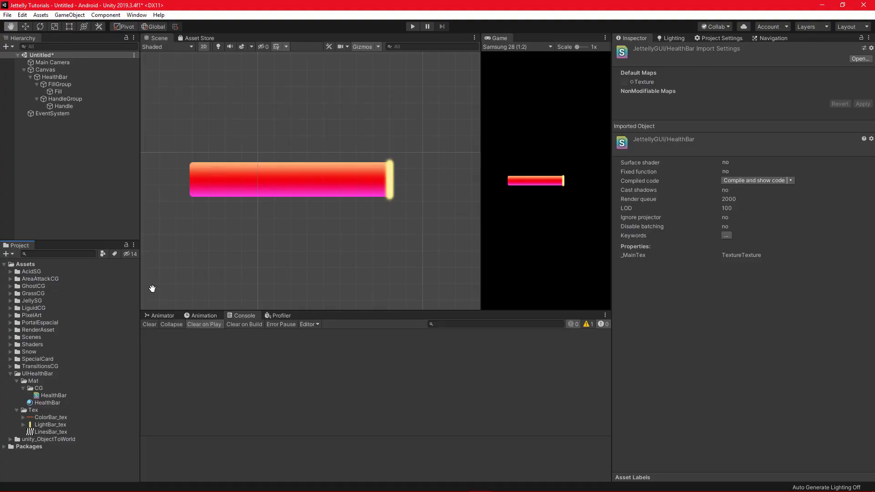
Assign the JettellyGUI/HealthBar shader to the HealthBar material, then return to the shader code.
click(43, 403)
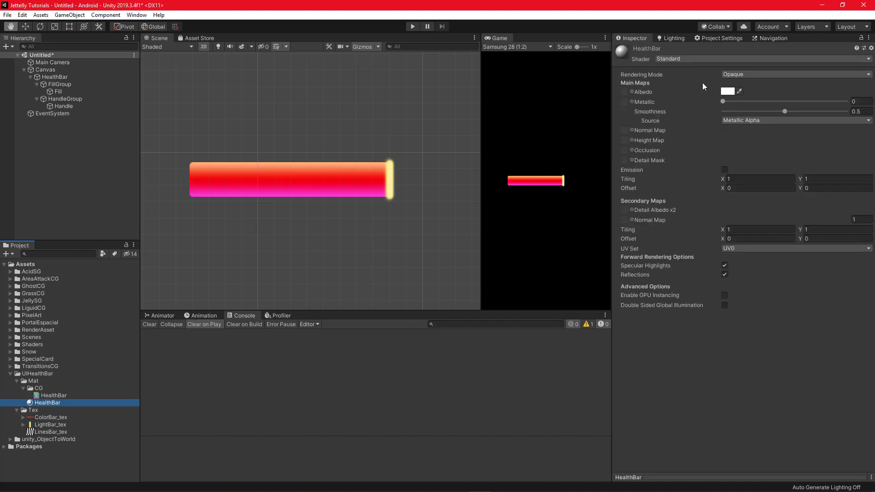
click(689, 58)
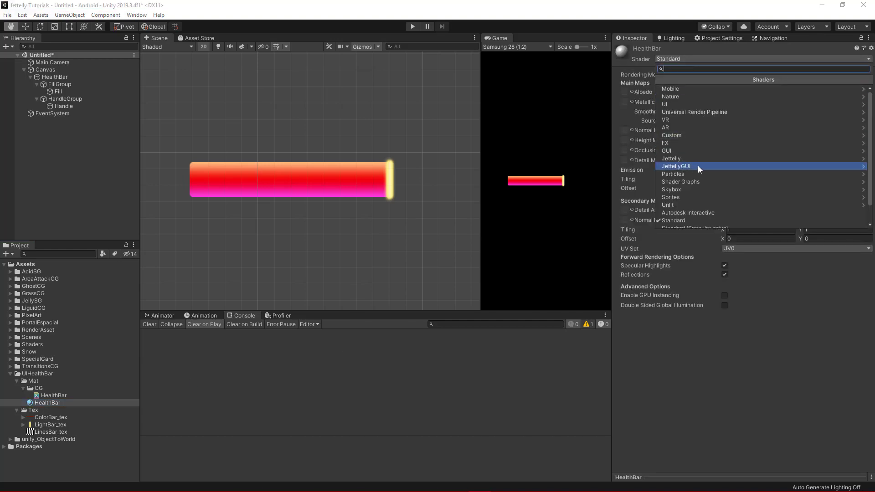
click(698, 166)
click(694, 90)
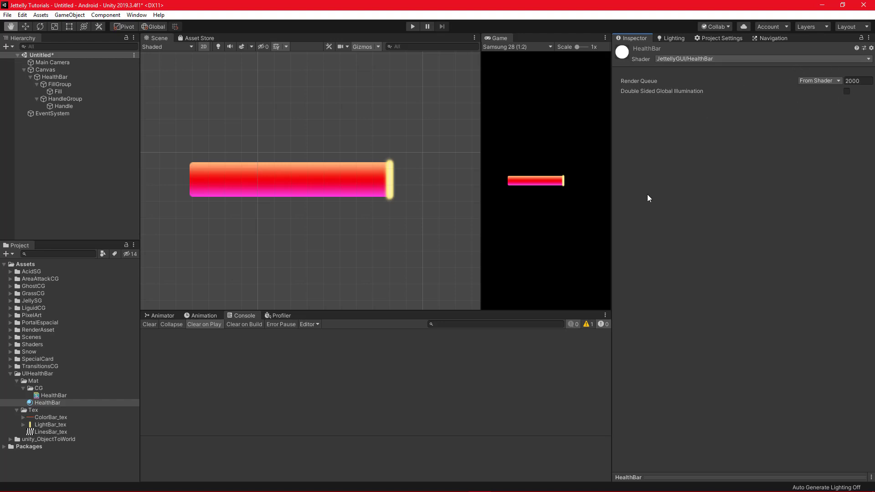
key(alt+Tab)
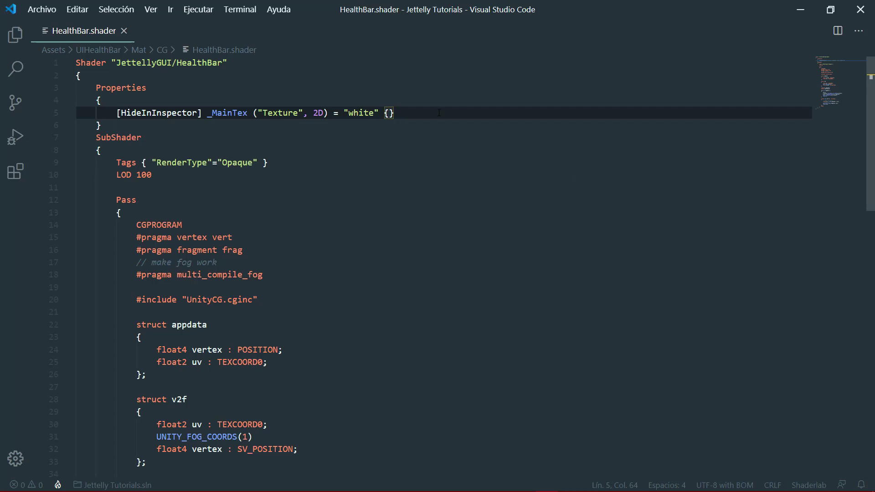
Declare _AddTex ("Additive Texture", 2D) = "white" {} below _MainTex and save the shader.
key(Return)
text(_)
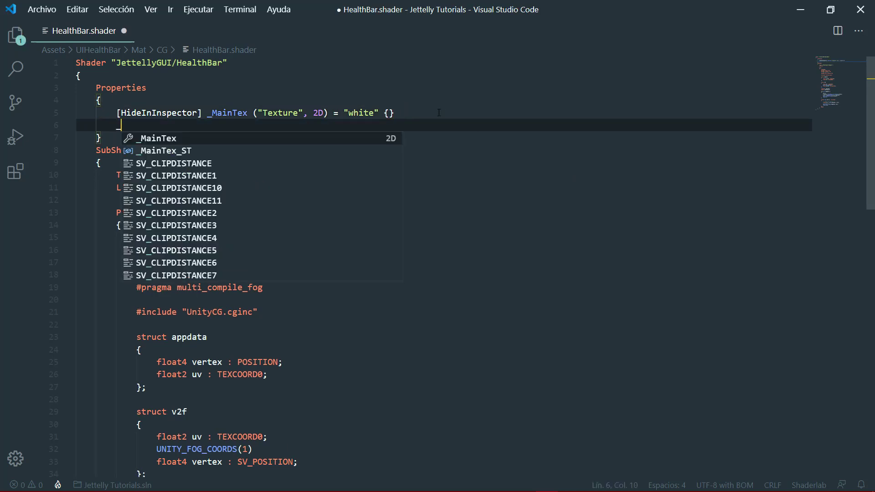
text(AddTex )
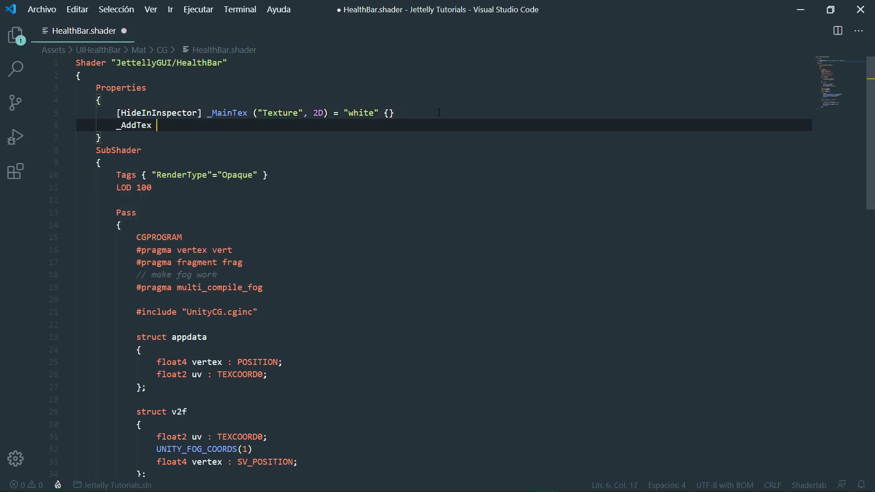
text(())
text(")
text(Additive T)
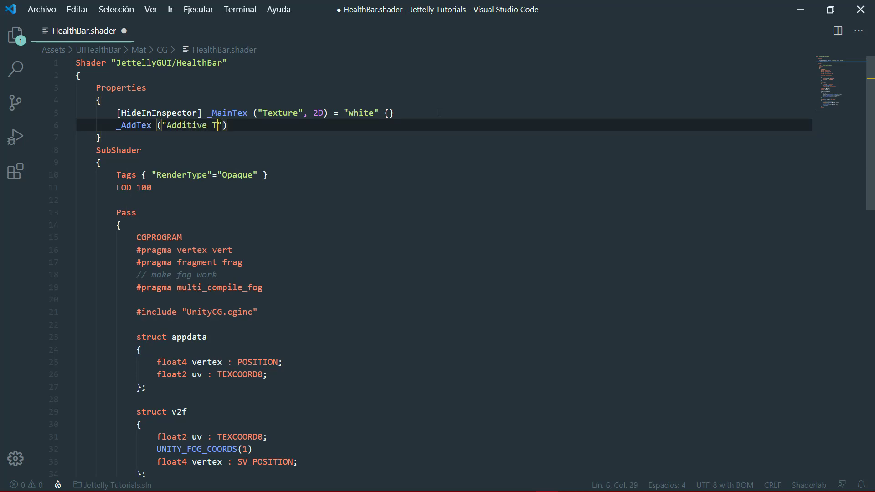
text(exture)
text(, 2D)
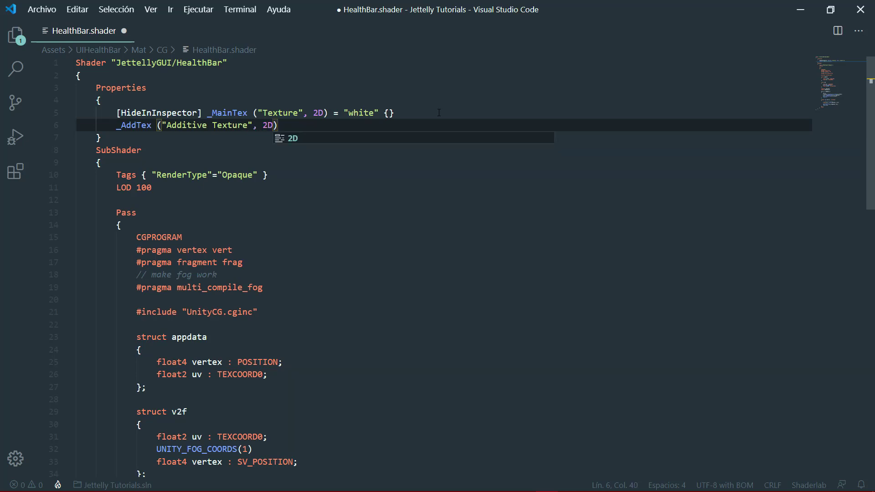
text() = ")
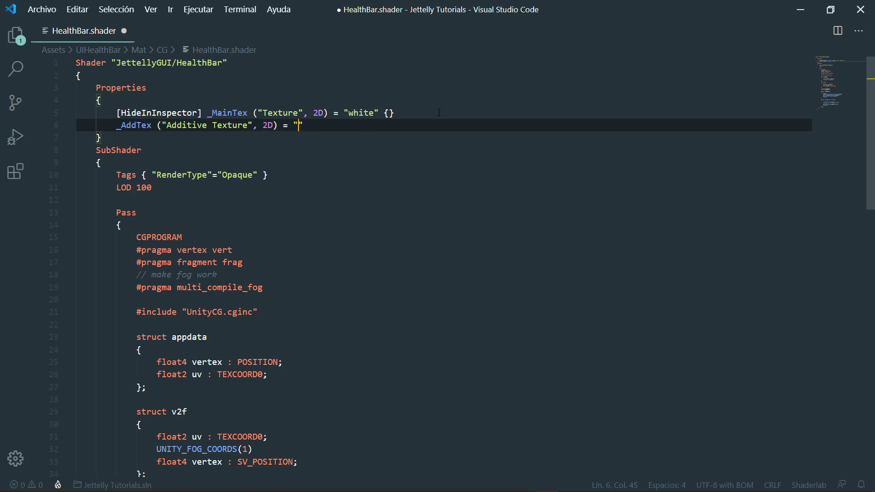
text(white)
text( {})
key(ctrl+s)
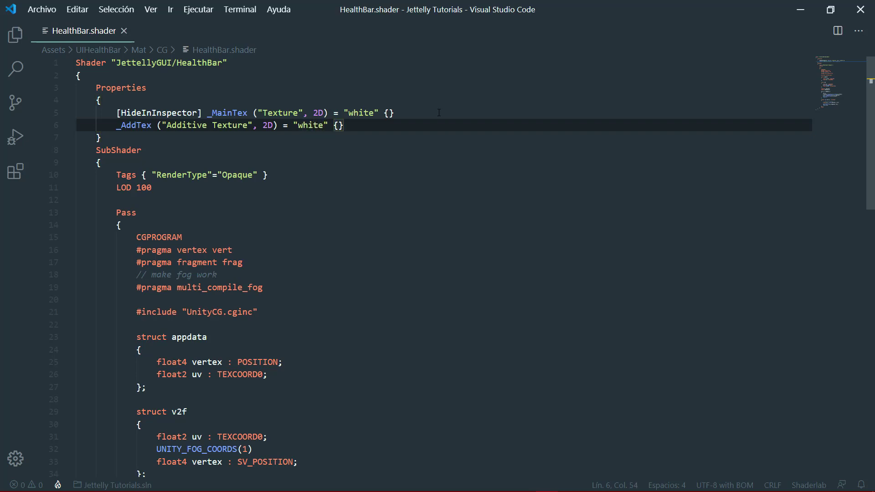
Declare sampler2D _AddTex; below the _MainTex sampler.
scroll(319, 183, down, 5)
scroll(296, 192, down, 3)
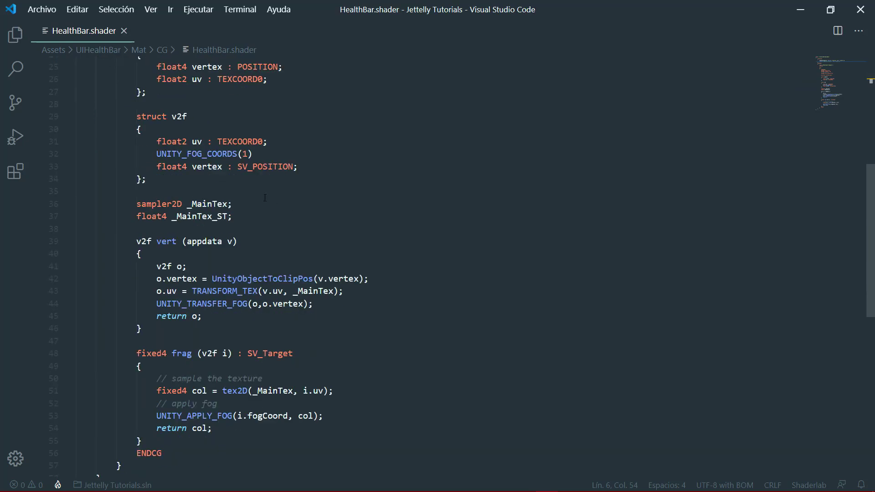
click(264, 201)
key(Return)
text(sampler2D )
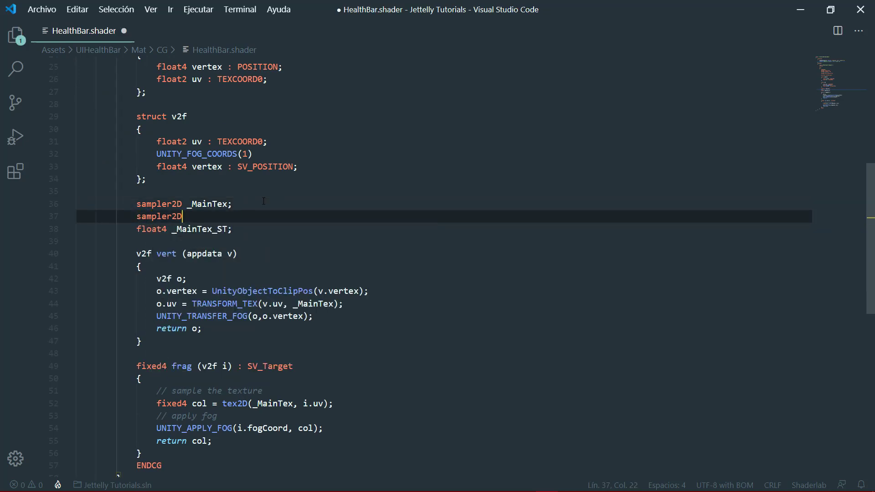
text(_AddTex;)
Add fixed4 addtex = tex2D(_AddTex, i.uv); below the _MainTex sample in frag.
scroll(270, 212, down, 4)
click(358, 240)
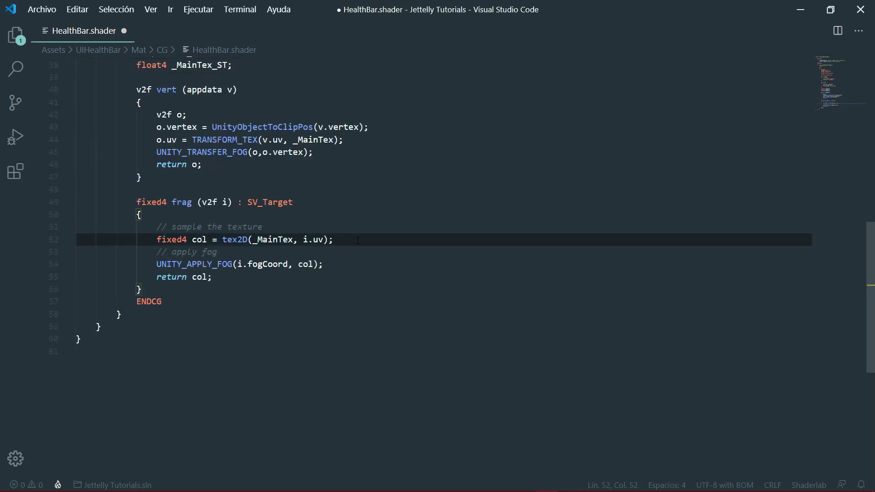
key(Return)
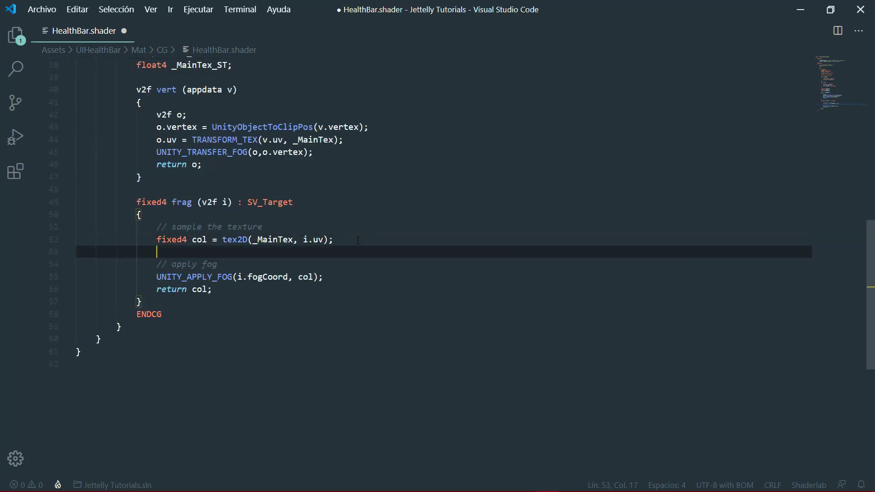
text(fixed4 )
text(addtex )
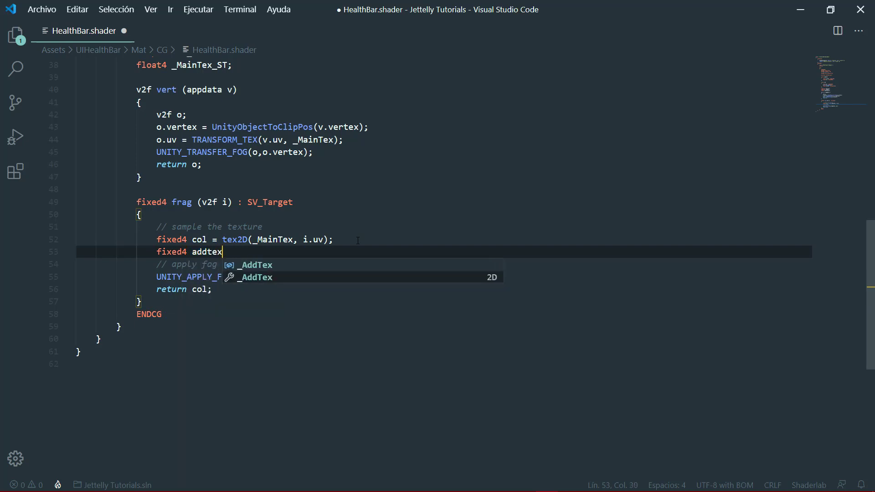
text(= t)
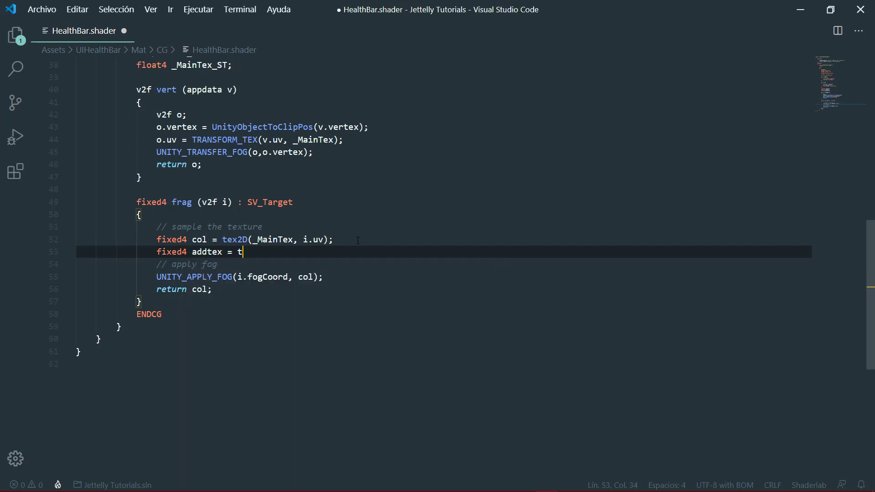
text(ex2D())
text(_a)
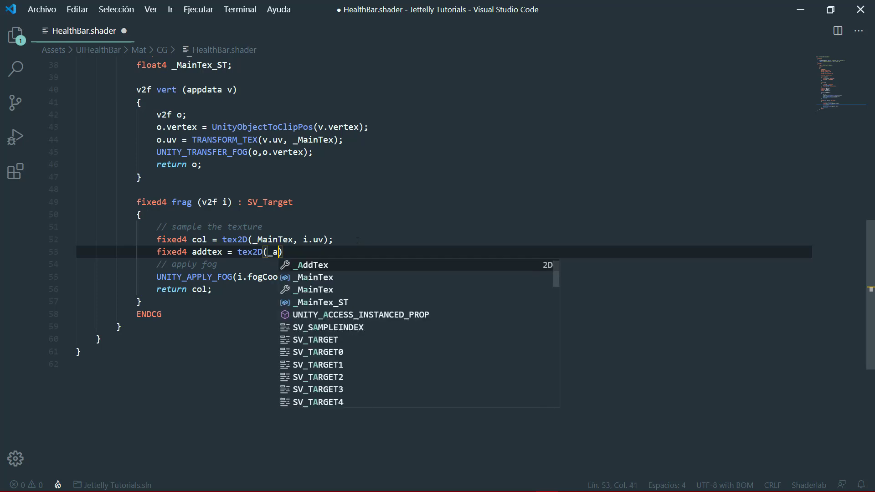
text(d)
key(Tab)
text(, i.)
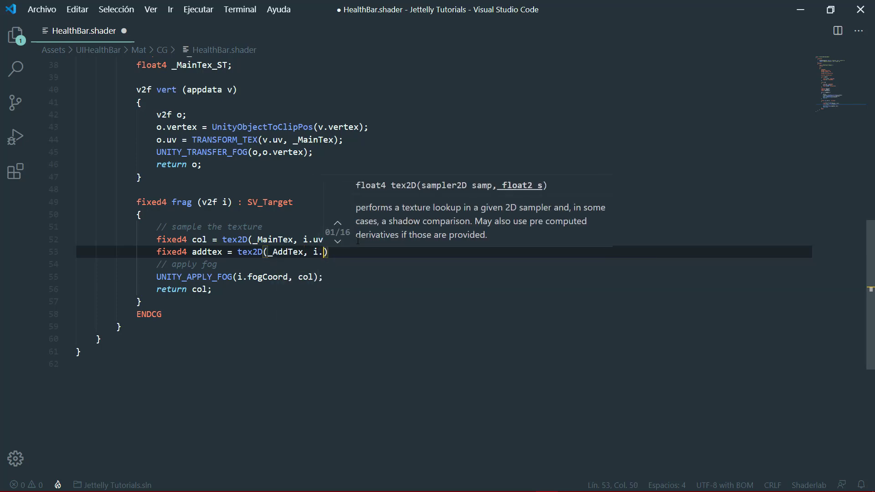
text(uv))
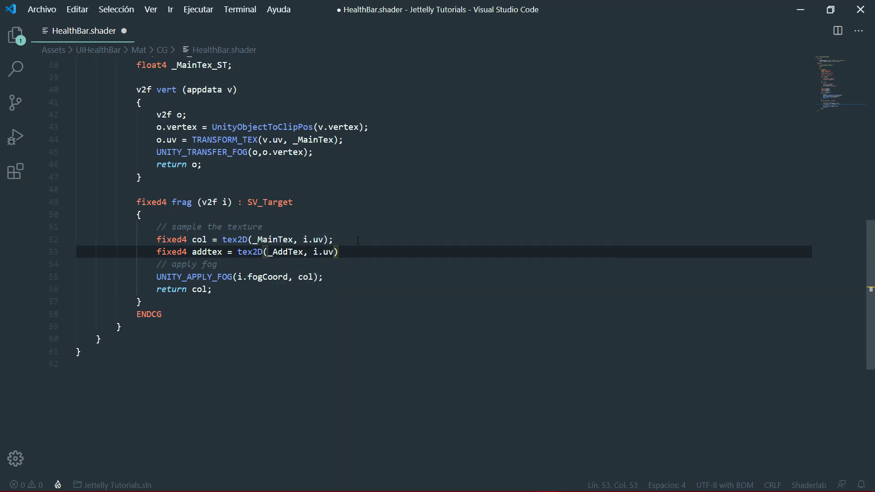
text(;)
Change the fragment return to col + addtex and save the shader.
click(217, 290)
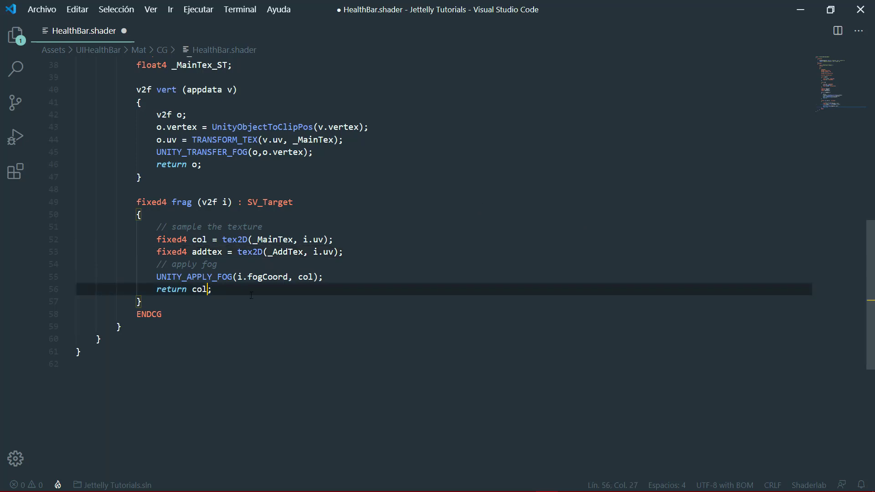
key(Left)
text(+ ad)
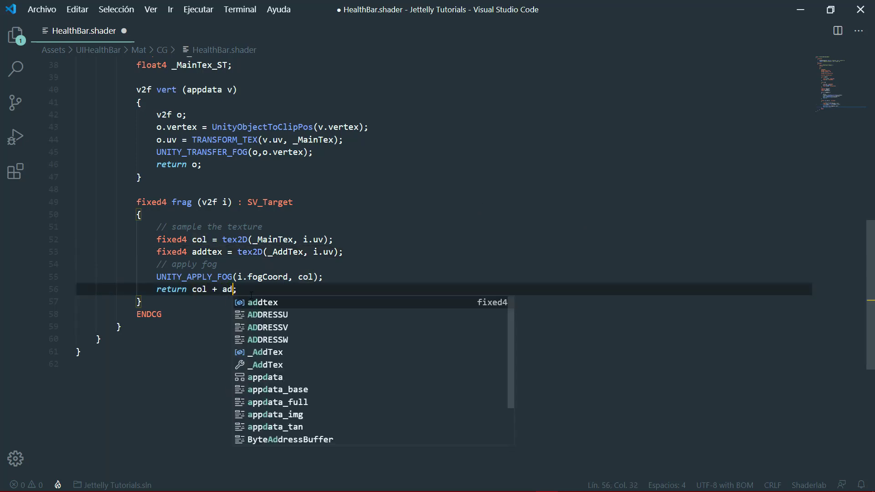
key(Tab)
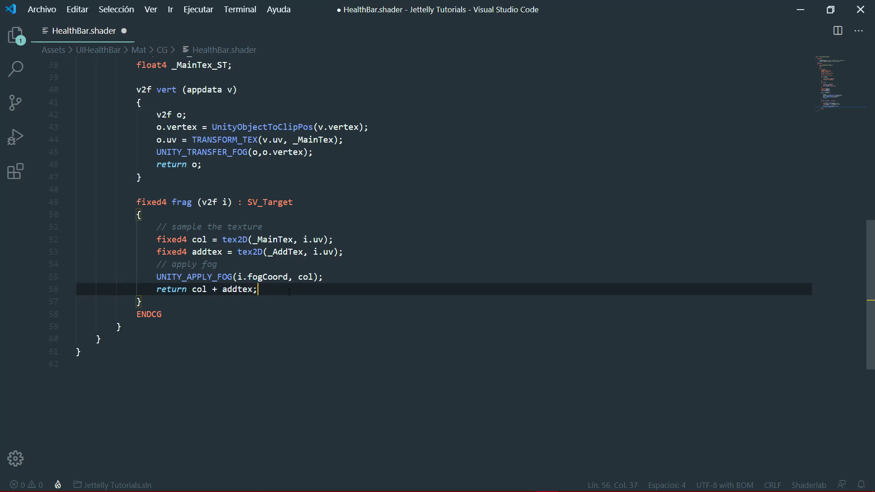
key(ctrl+s)
key(alt+Tab)
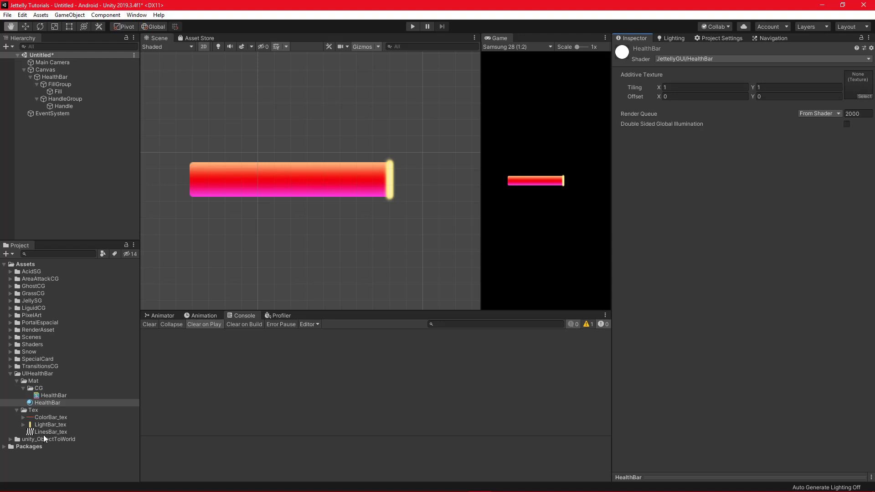
Set LinesBar_tex as the Additive Texture and apply the HealthBar material to Fill's Image.
drag(39, 433, 852, 86)
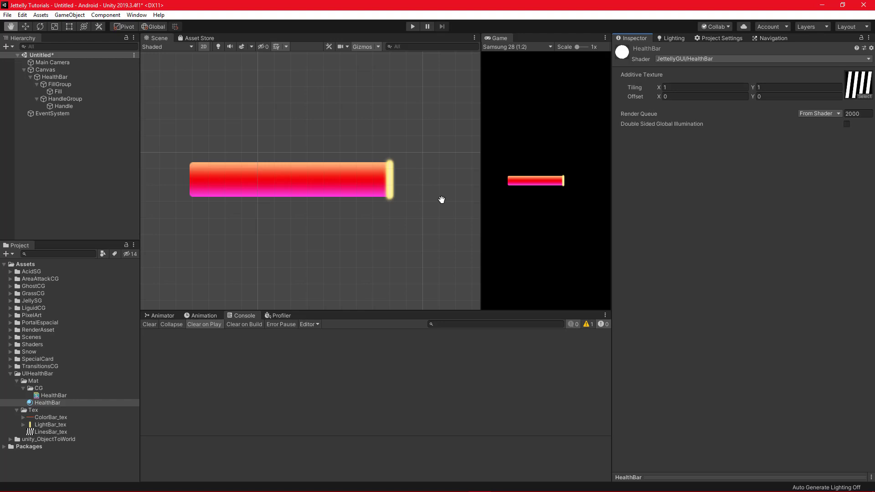
click(71, 92)
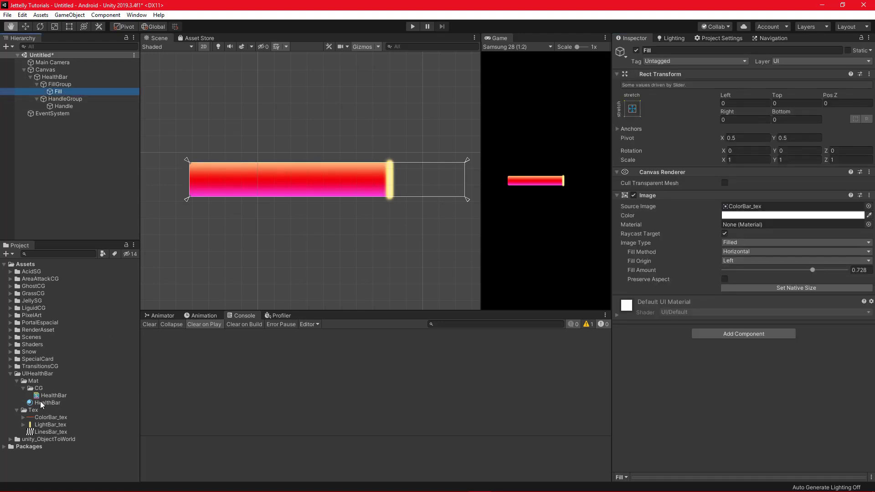
drag(41, 403, 745, 223)
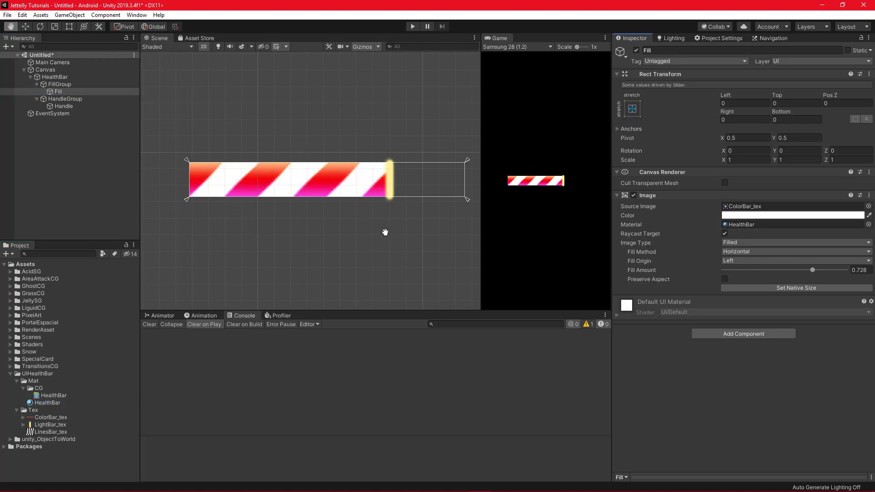
Pan and zoom the Scene view to inspect the diagonal-striped bar.
drag(244, 228, 316, 236)
scroll(261, 212, up, 3)
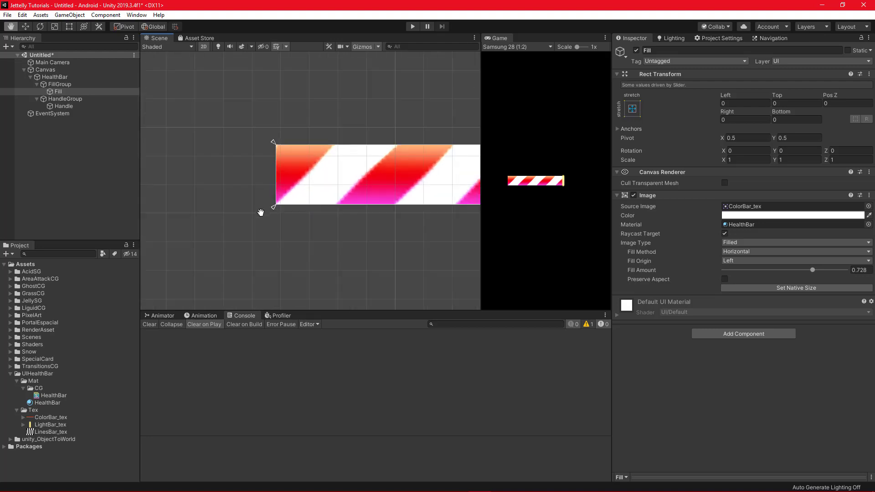
scroll(260, 212, up, 1)
scroll(387, 246, down, 2)
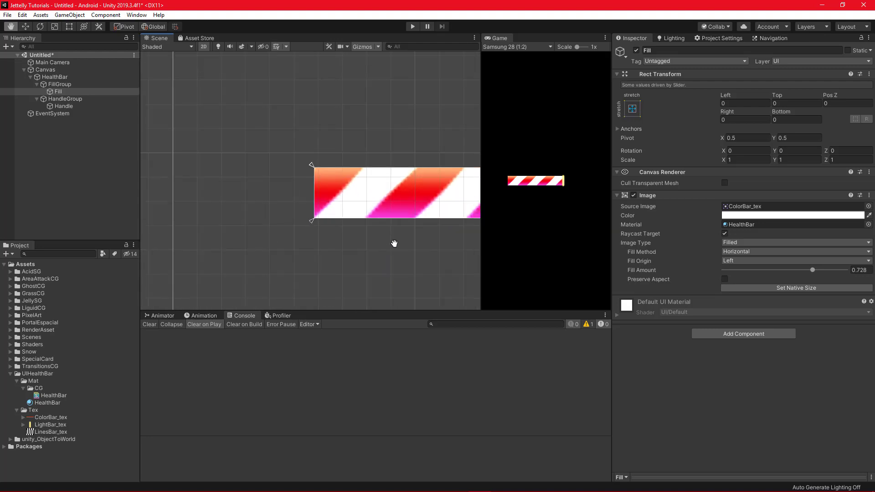
drag(394, 244, 246, 252)
scroll(270, 211, down, 1)
drag(269, 211, 287, 221)
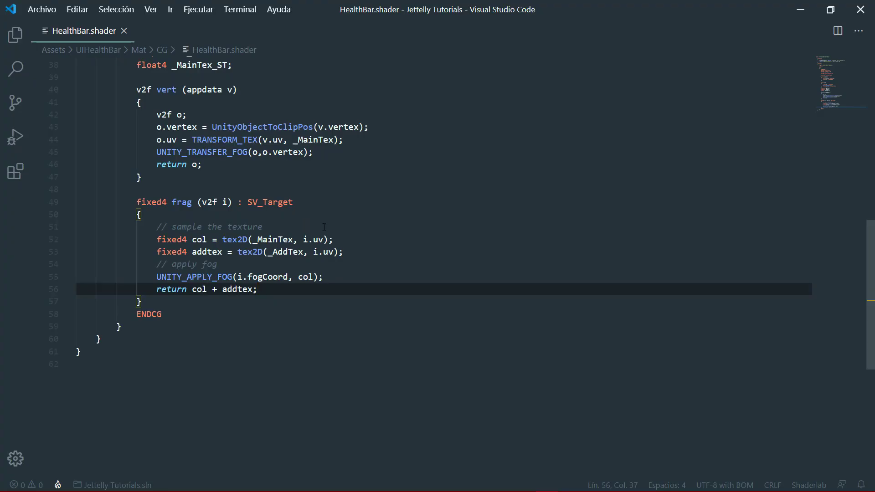
Add Blend SrcAlpha OneMinusSrcAlpha below the Tags line.
scroll(324, 227, up, 3)
scroll(319, 227, up, 4)
scroll(314, 227, up, 4)
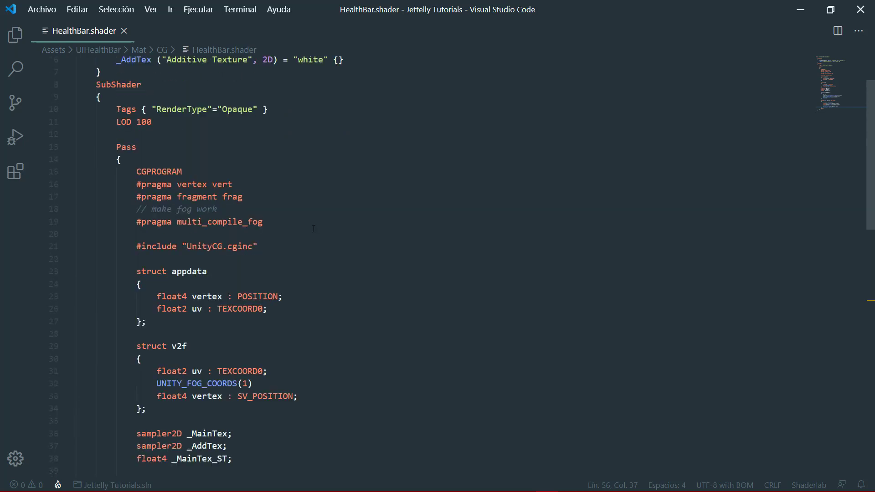
click(303, 140)
key(Return)
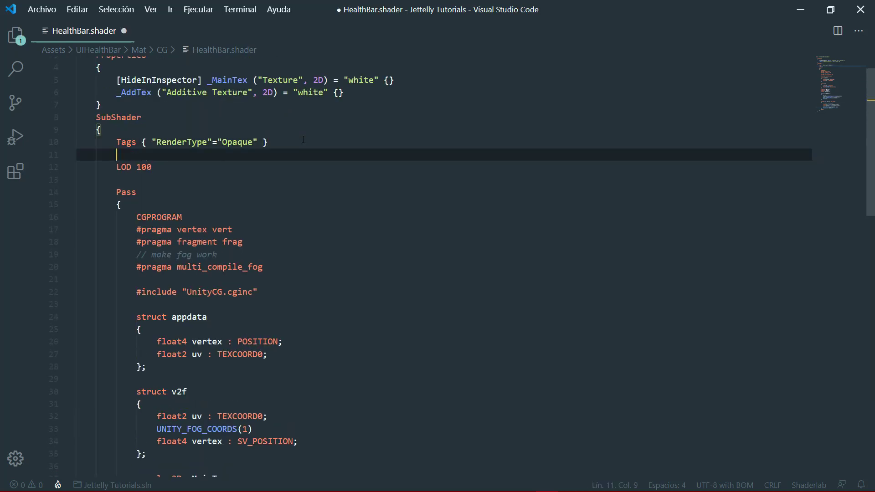
text(Blend Src)
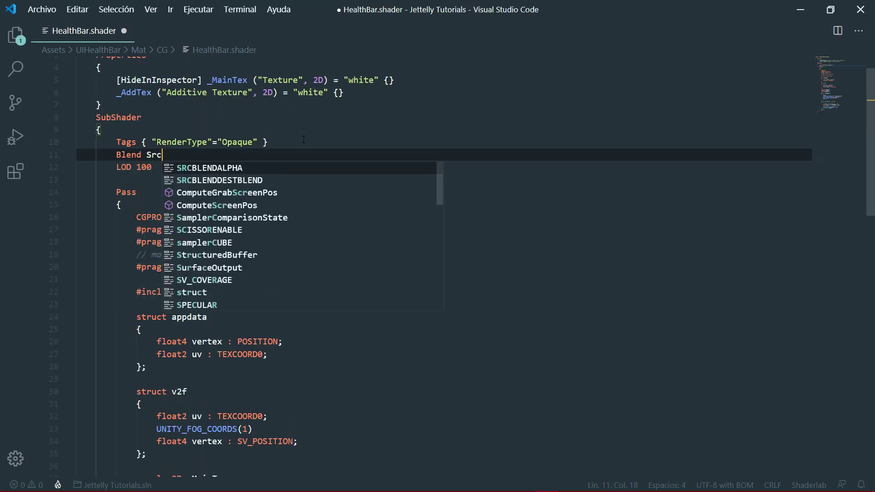
text(Alpha OneMinus)
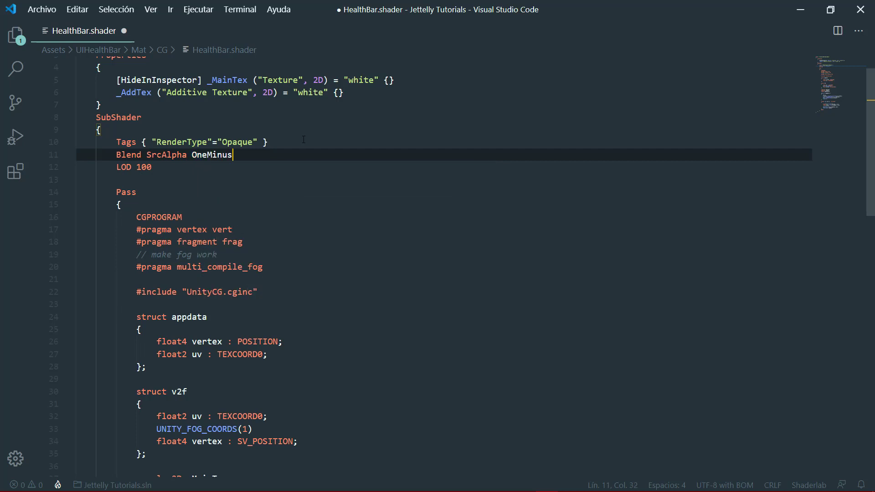
text(SrcAlpha)
Change the return to fixed4(col.rgb + addtex.rgb, col.a) and save the shader.
scroll(346, 154, down, 3)
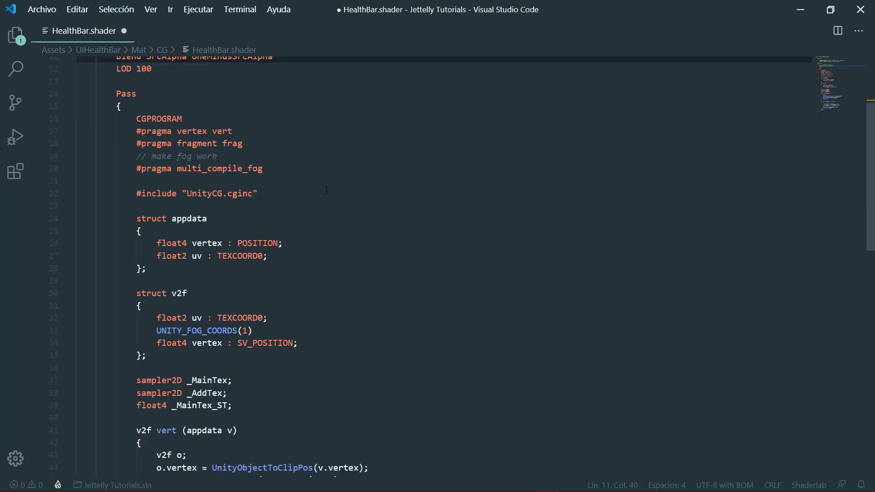
scroll(348, 205, down, 5)
scroll(348, 265, down, 4)
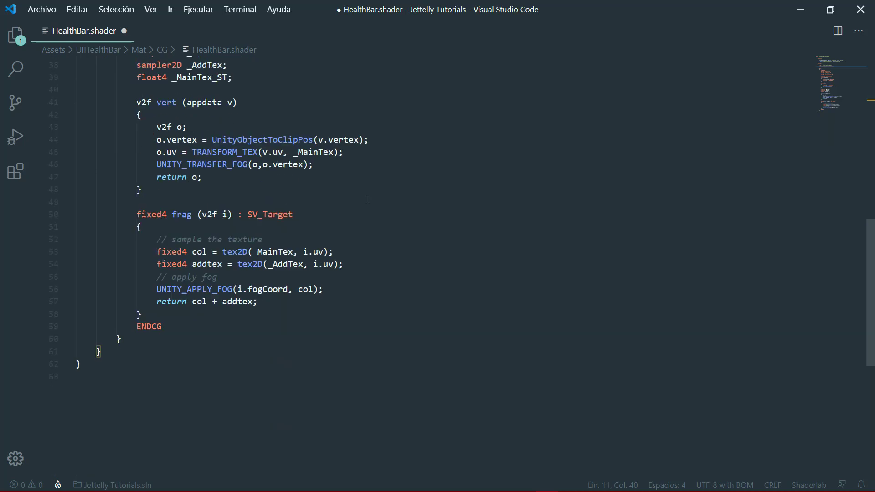
click(345, 292)
drag(192, 302, 257, 302)
text(fi)
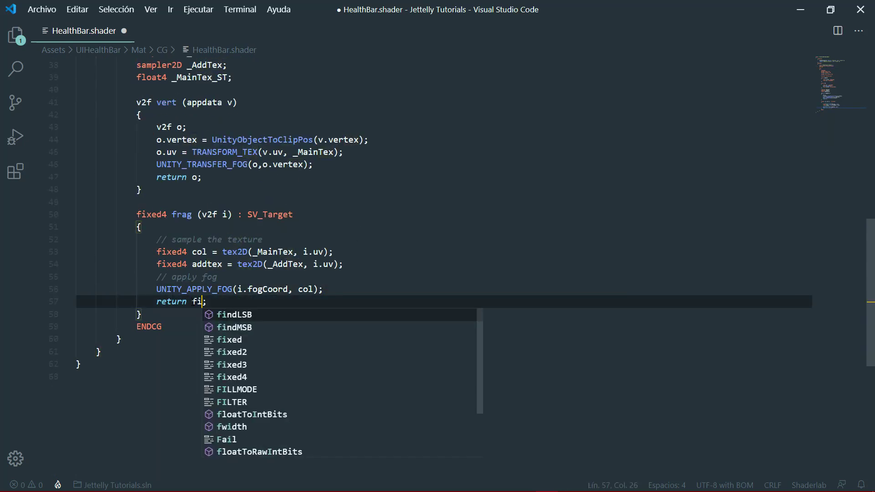
text(xed4())
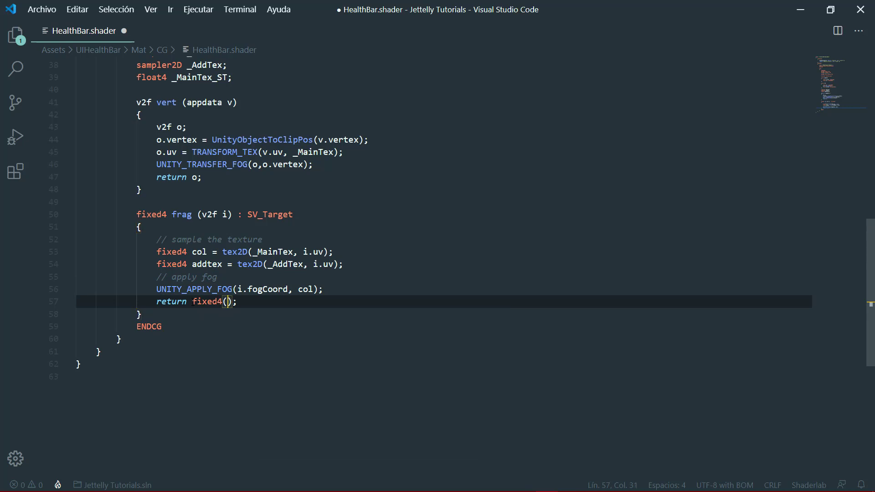
text(col.rgb)
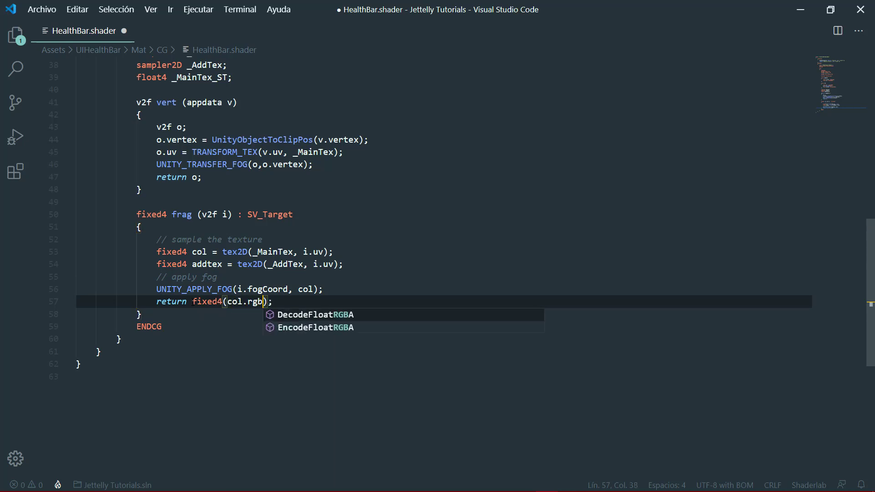
text( + add)
key(Tab)
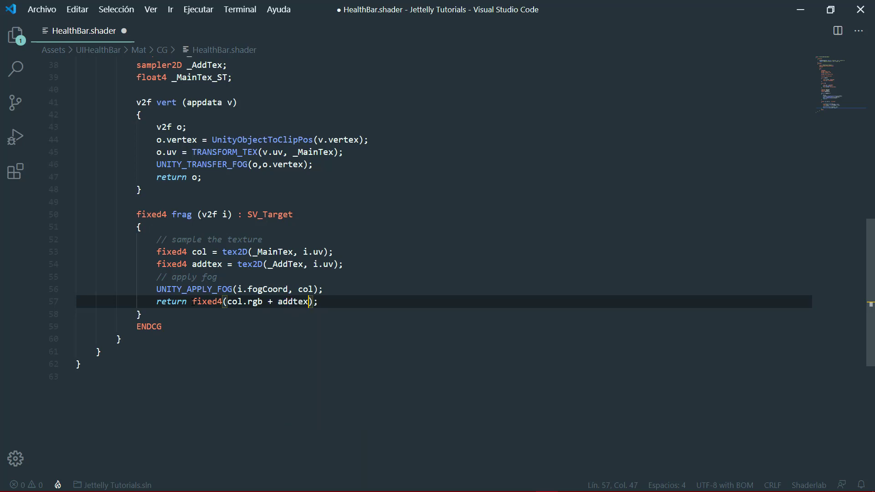
text(.rgb, )
text(col.a)
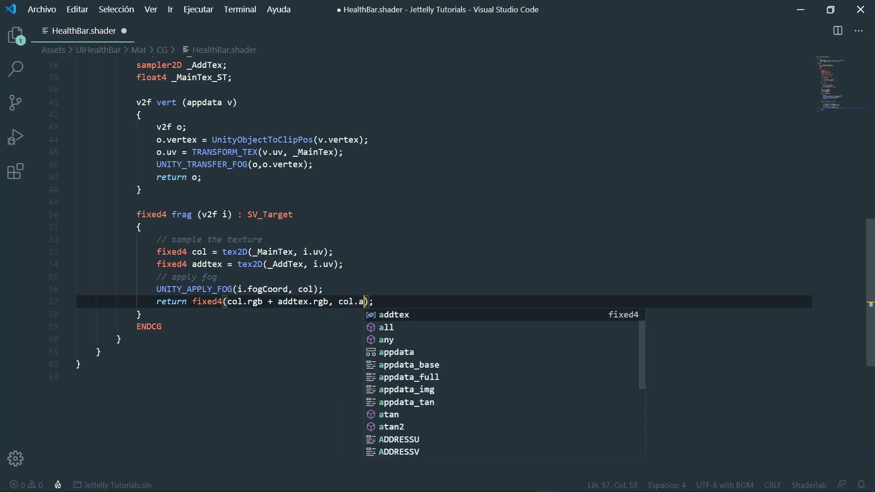
click(402, 303)
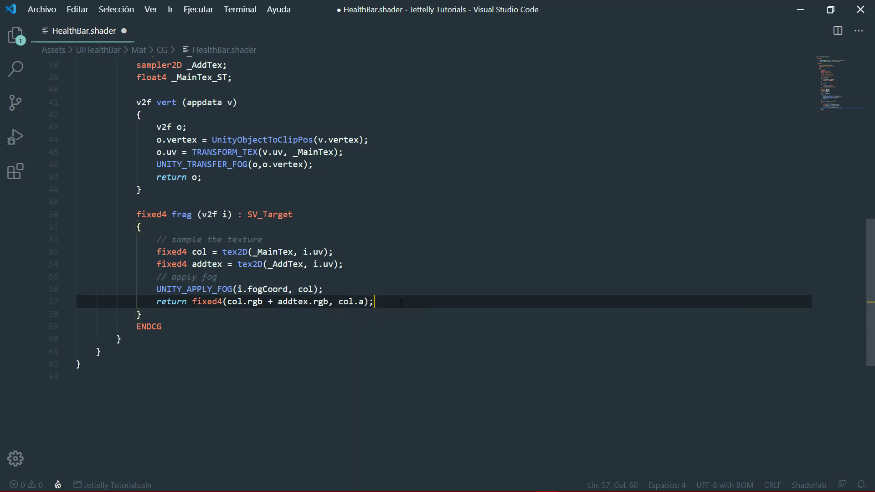
key(ctrl+s)
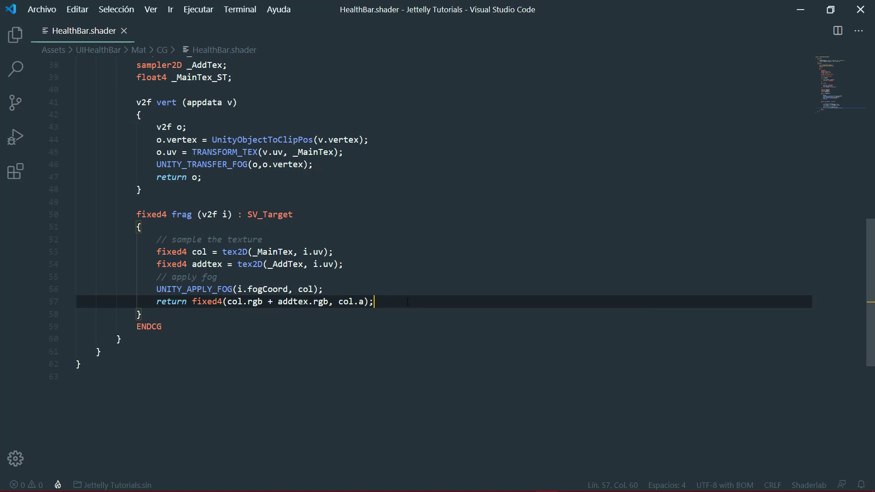
key(alt+Tab)
Pan and zoom the Scene view to inspect the striped health bar fill.
drag(250, 223, 289, 241)
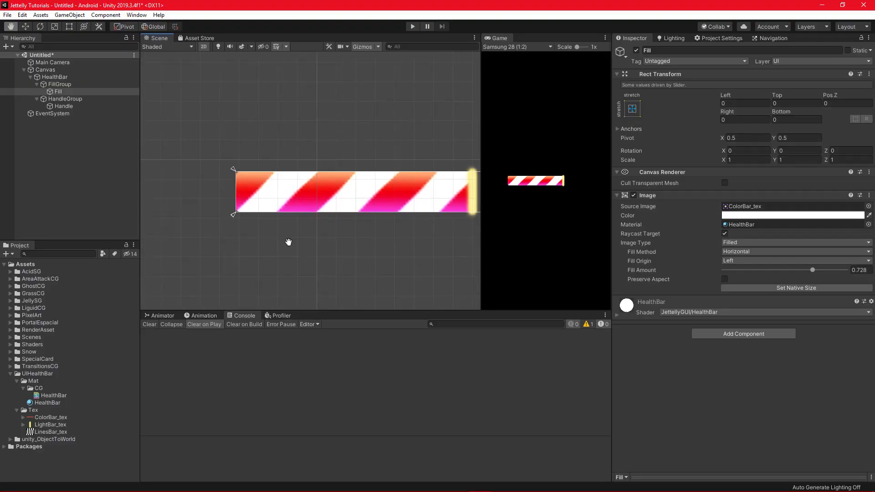
scroll(289, 241, up, 1)
scroll(217, 151, up, 3)
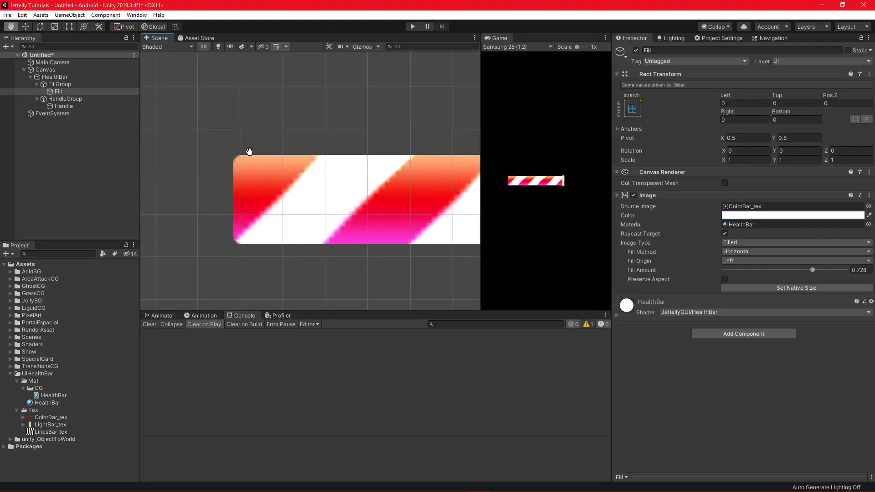
scroll(364, 228, down, 3)
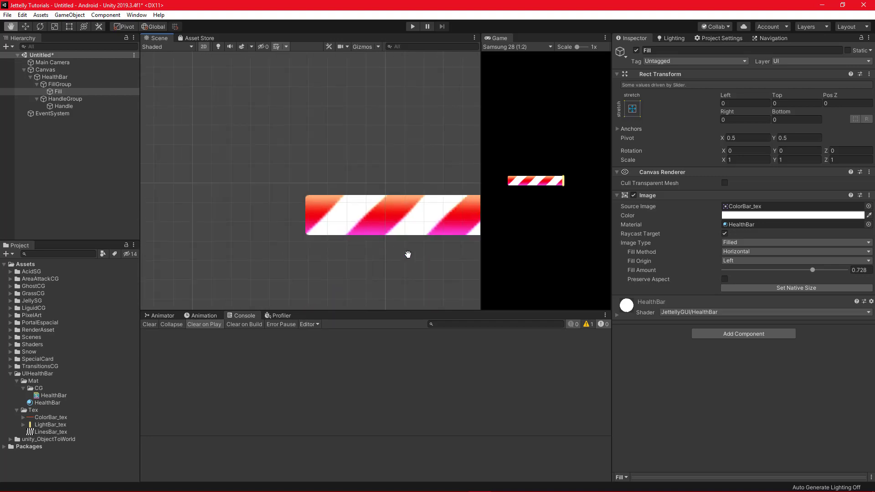
drag(408, 254, 297, 210)
scroll(333, 228, down, 1)
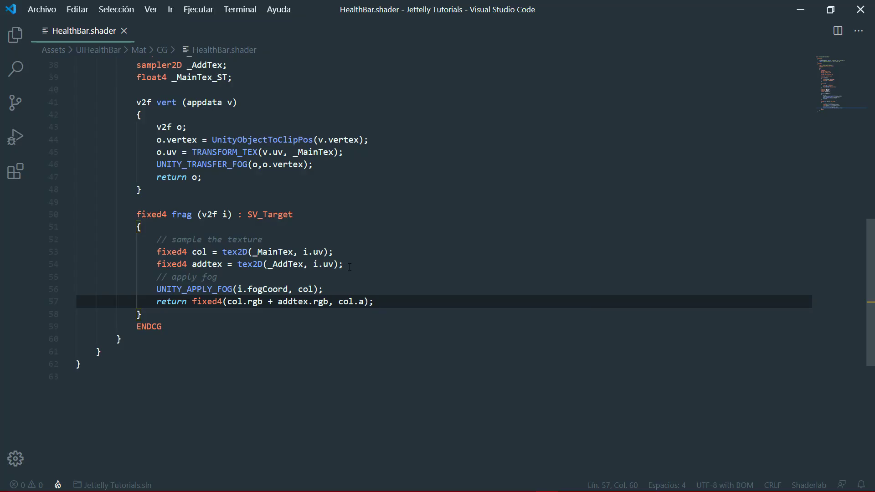
Add _Opacity and _Speed Range(0, 1) properties at 0.5, plus a white _Color property.
scroll(364, 260, up, 12)
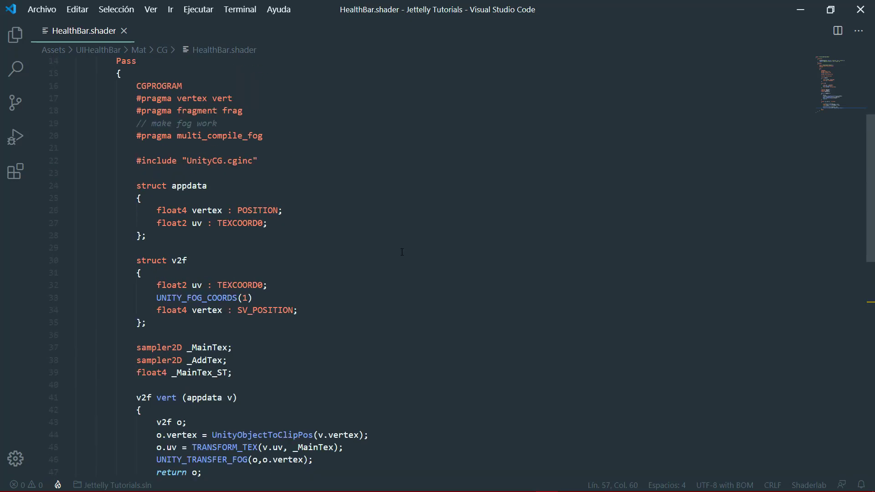
click(377, 125)
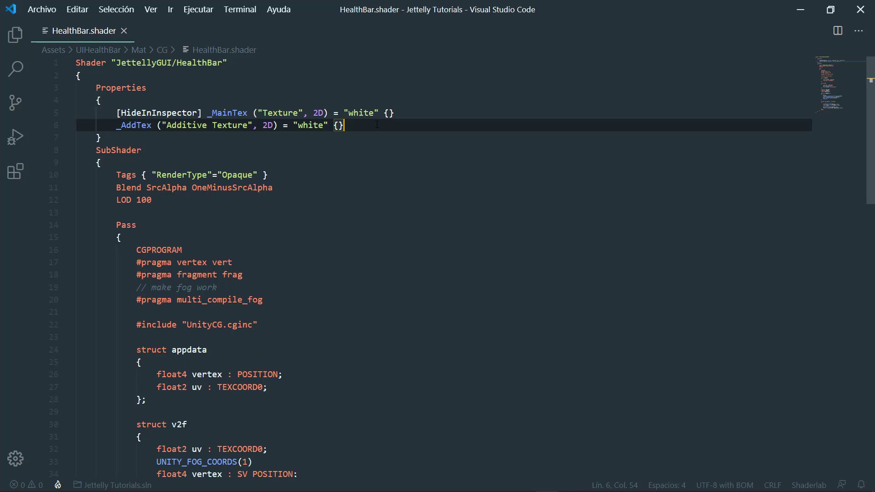
key(Return)
text(_Opaci)
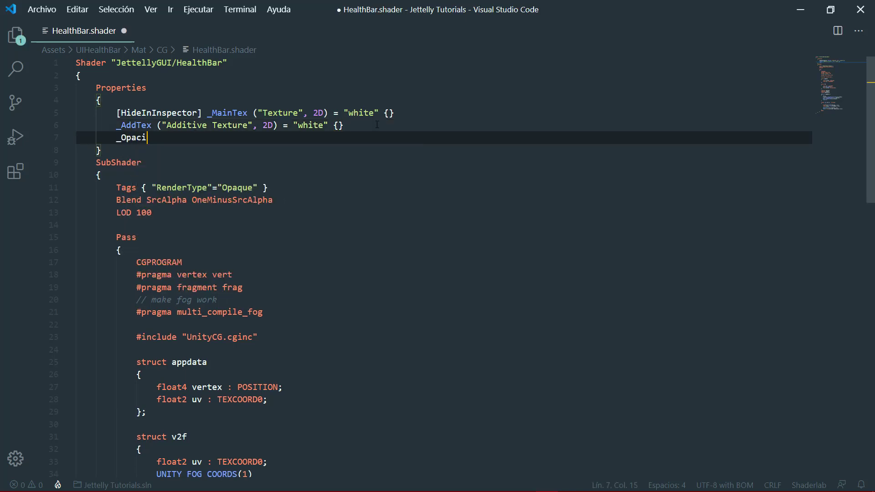
text(ty)
text(())
text("Opaci)
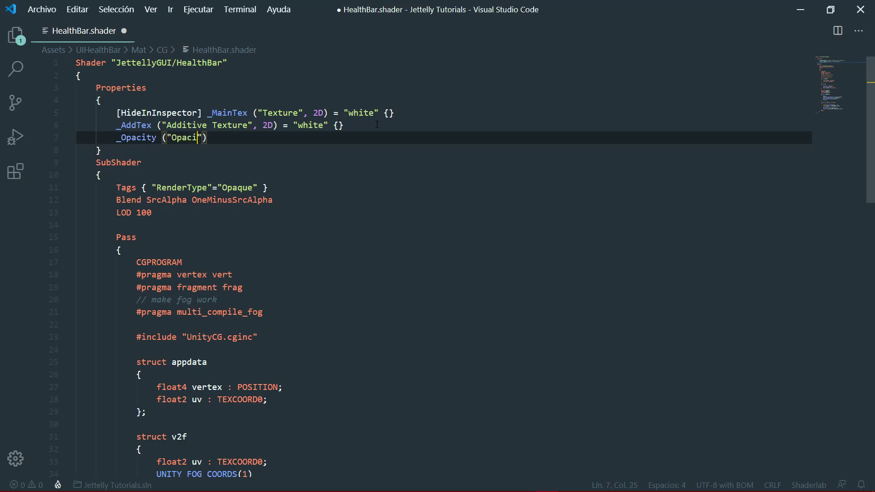
text(ty)
text(, )
text(Range(0)
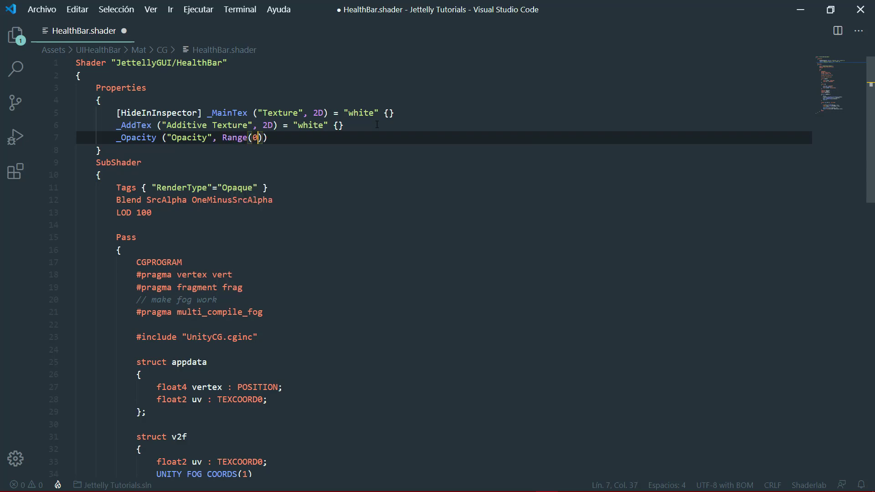
text(, 1)) = 0.5)
key(Return)
text(_Spee)
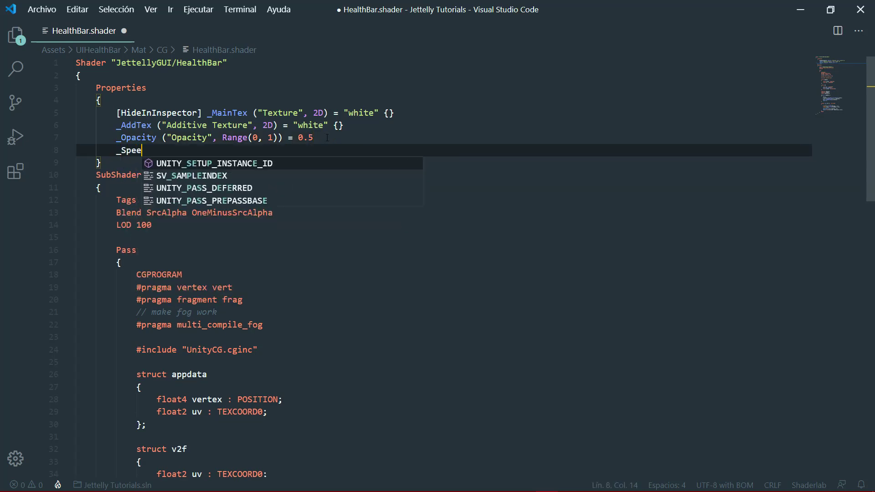
text(d (")
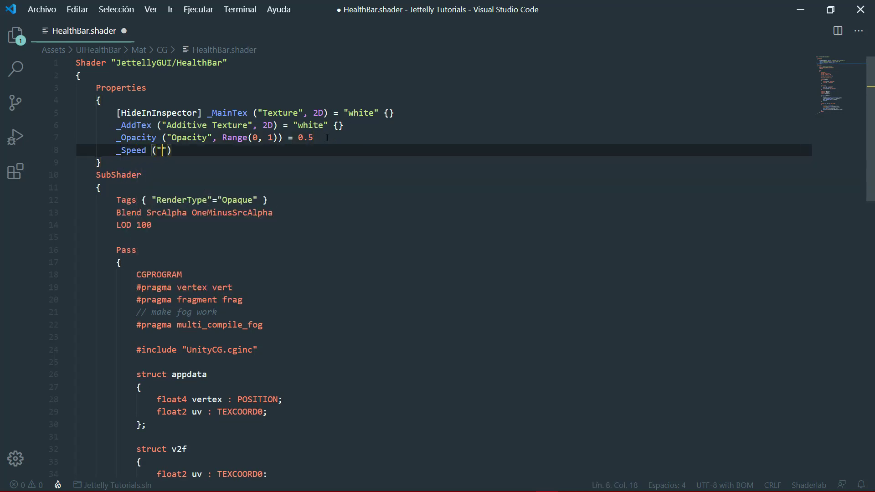
text(Speed")
text(, Range)
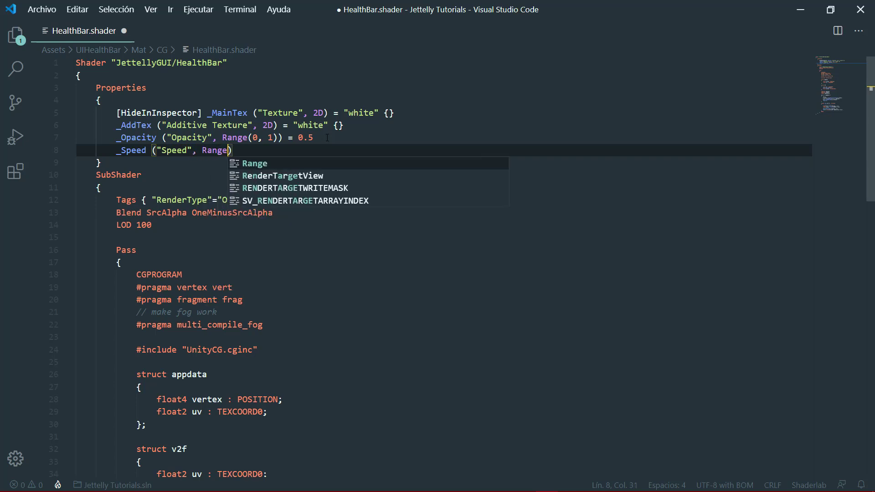
text((0, 1)) =)
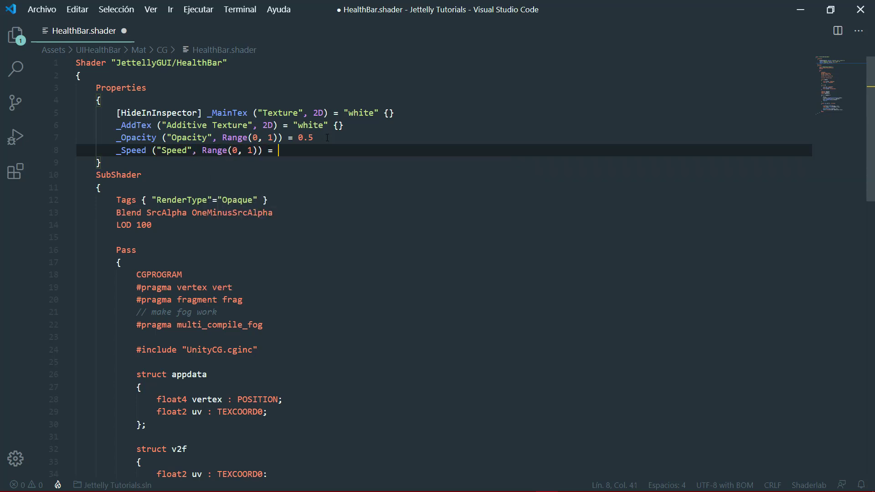
text( 0.5)
click(408, 112)
key(Return)
text(_)
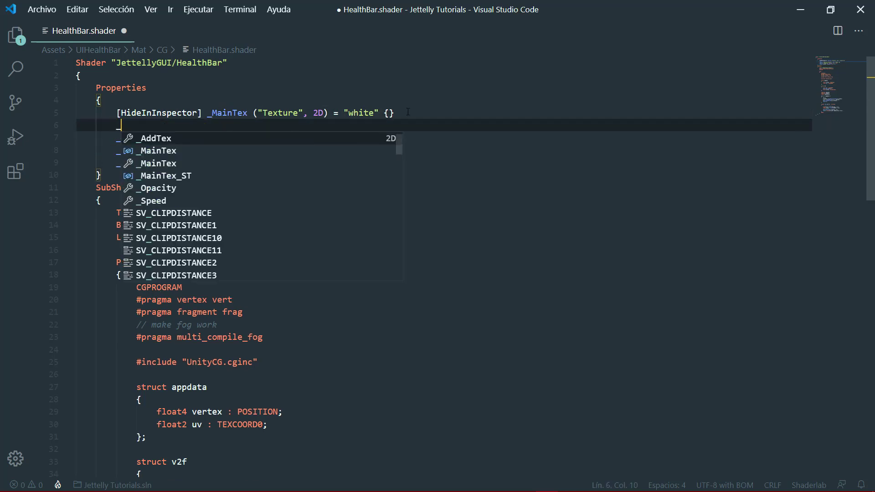
text(Color ())
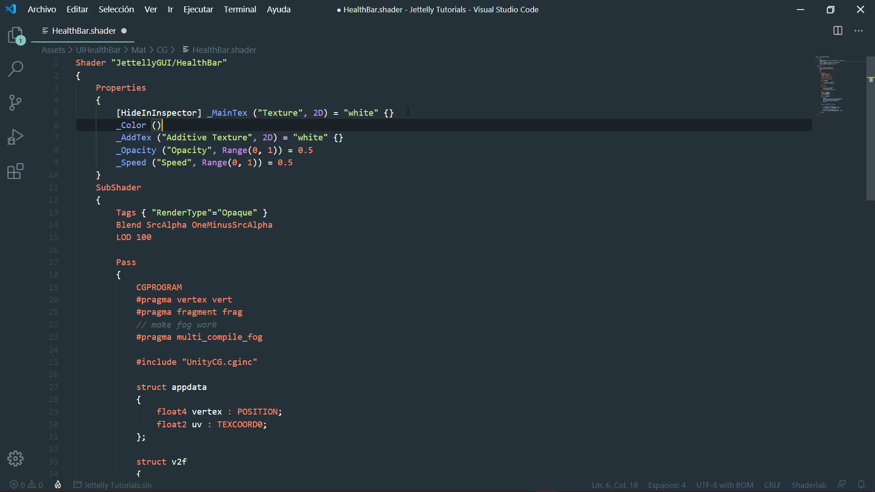
text("Color)
text(, Color)
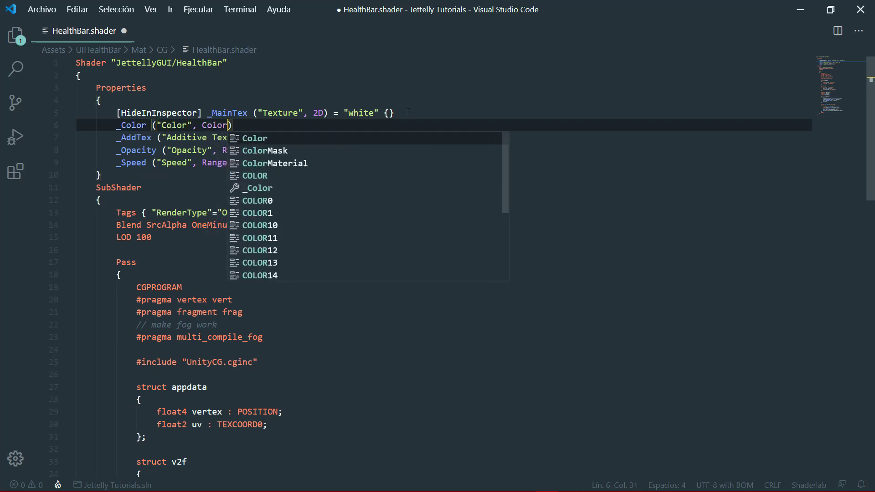
text() = ())
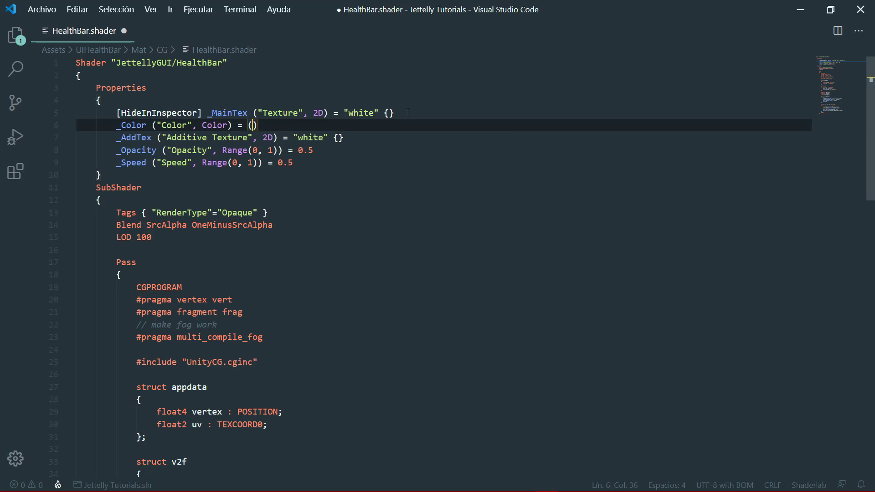
text(1, 1, 1, 1)
Declare float4 _Color, float _Opacity and float _Speed below _MainTex_ST, then save.
scroll(372, 133, down, 4)
scroll(319, 155, down, 4)
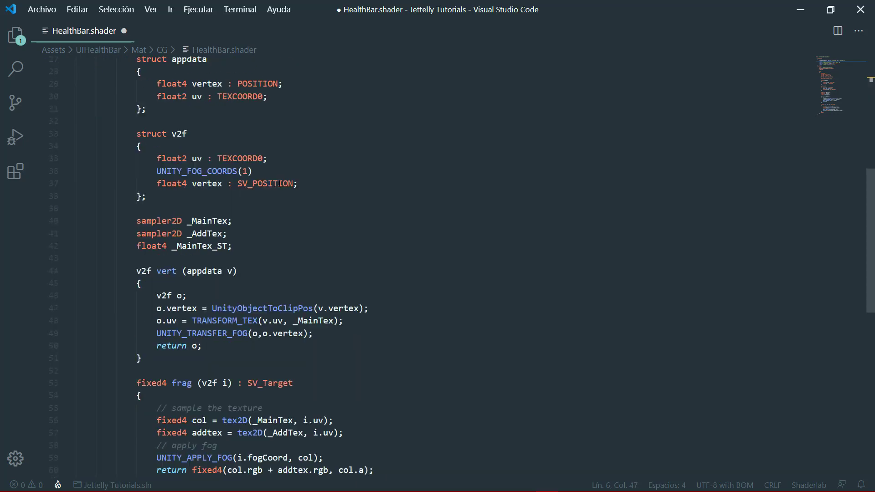
scroll(274, 173, down, 2)
click(256, 179)
key(Return)
text(floa)
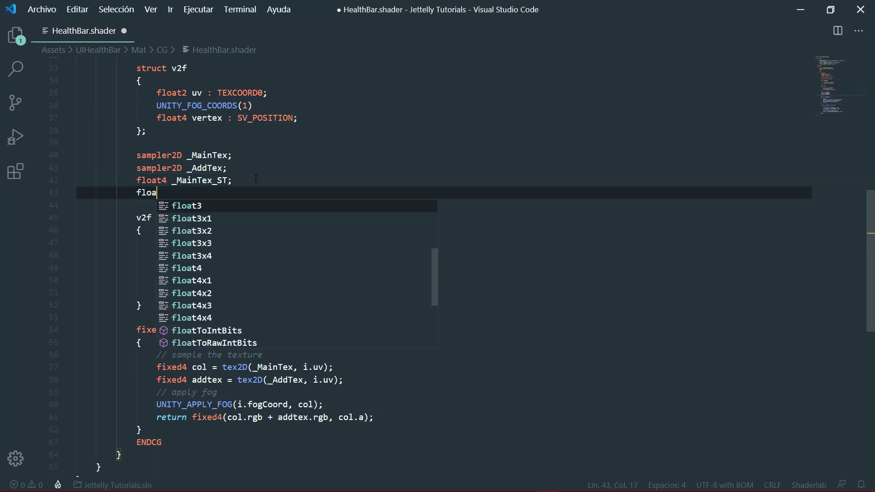
text(t4 _Color;)
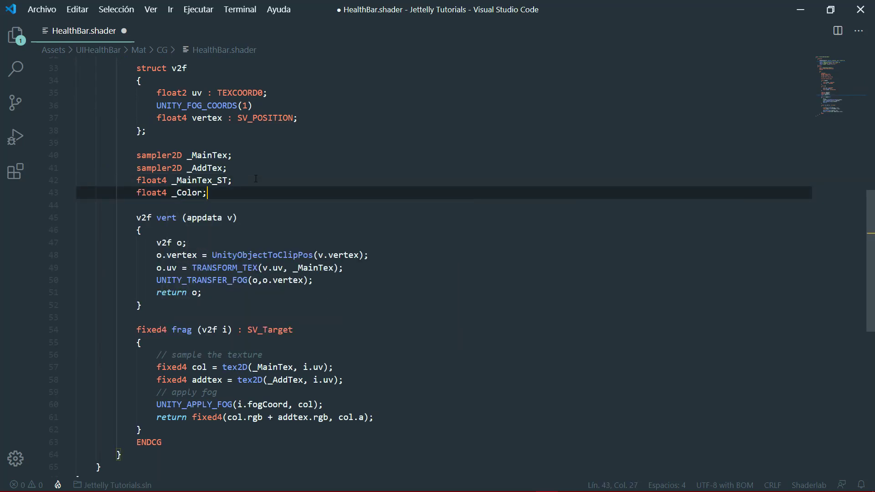
key(Return)
text(float )
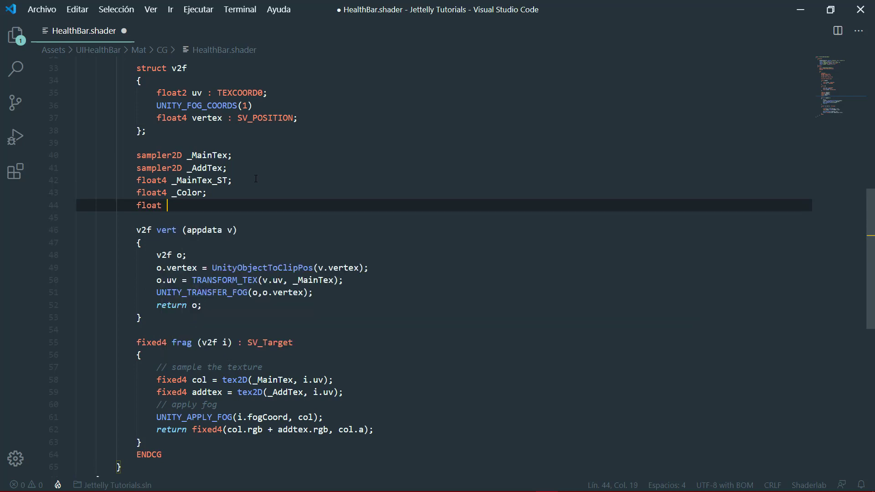
text(_Op)
key(Return)
key(Return)
text(float _S)
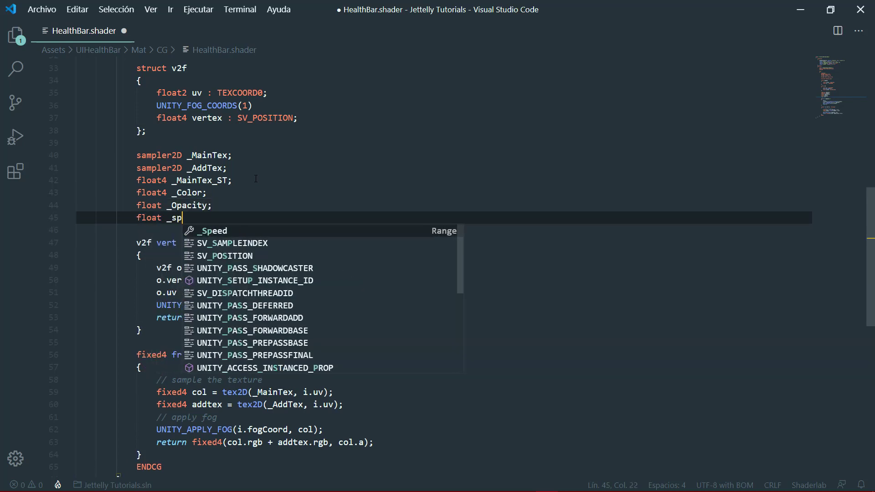
text(peed;)
key(ctrl+s)
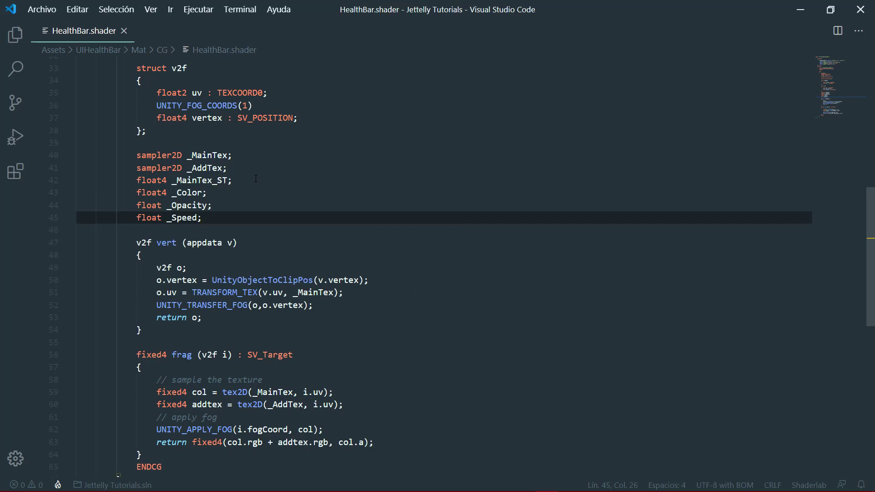
Add fixed2 uvs = fixed2(i.uv.x * 2 + (_Time.y * _Speed), i.uv.y) and save.
scroll(255, 179, down, 4)
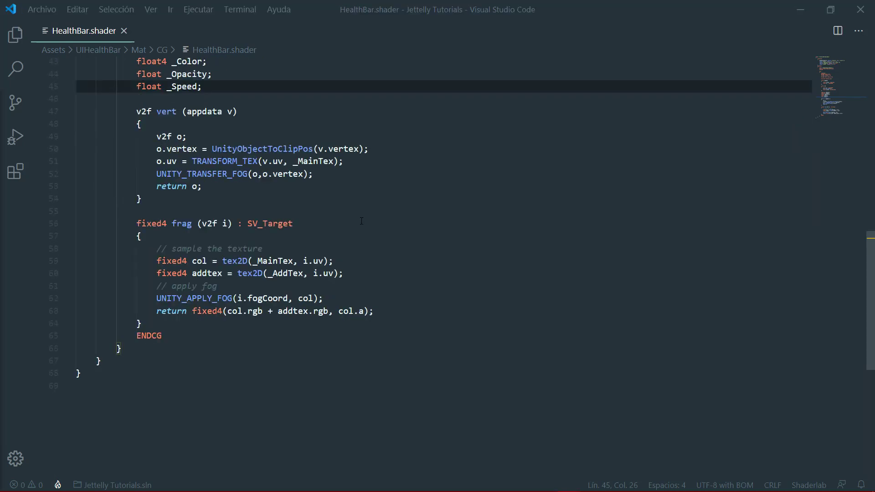
click(352, 229)
key(Return)
key(Return)
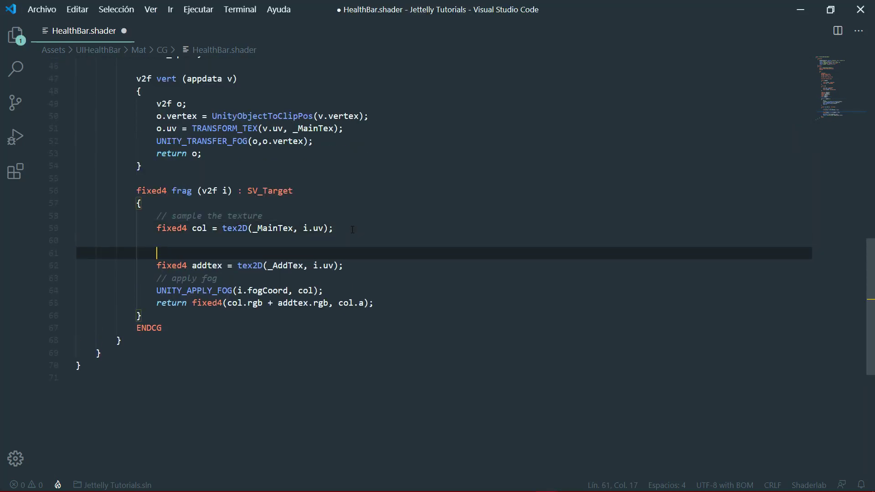
text(fixed2)
text( uvs)
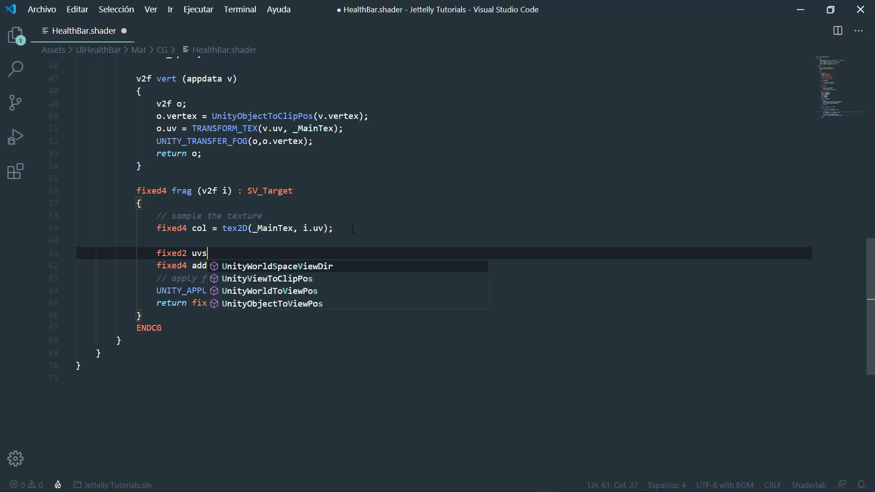
text( =)
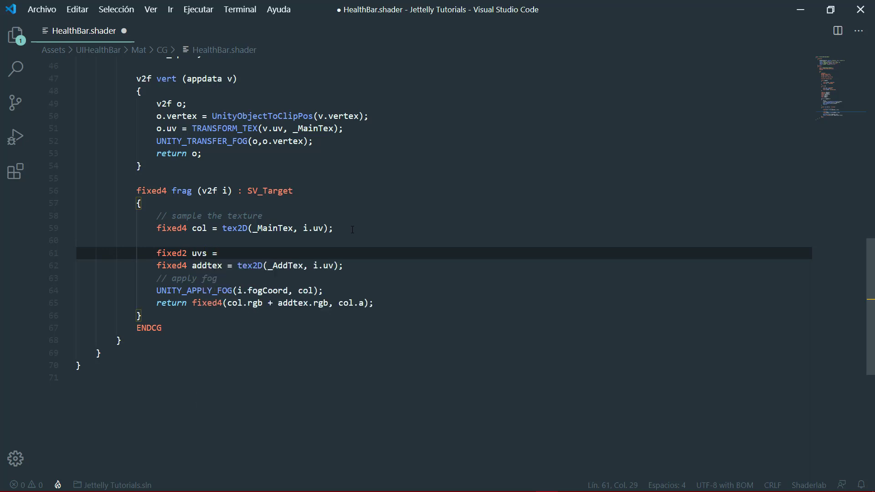
text( fixed2)
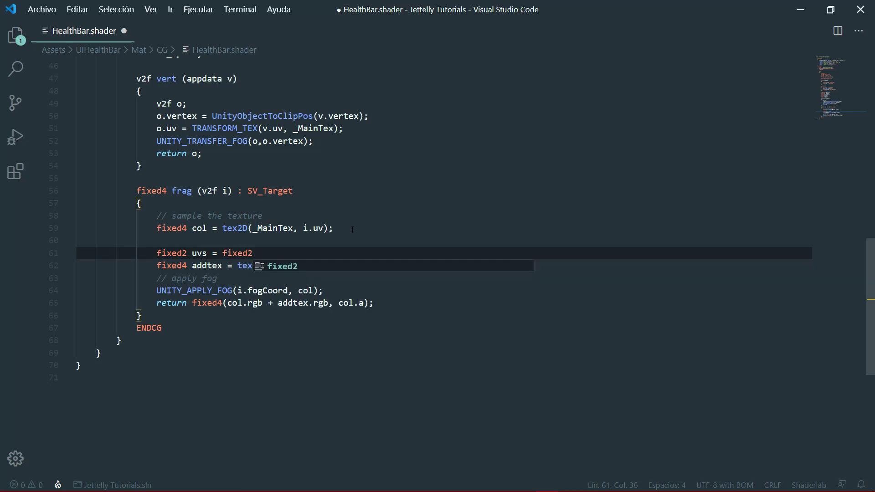
text(();)
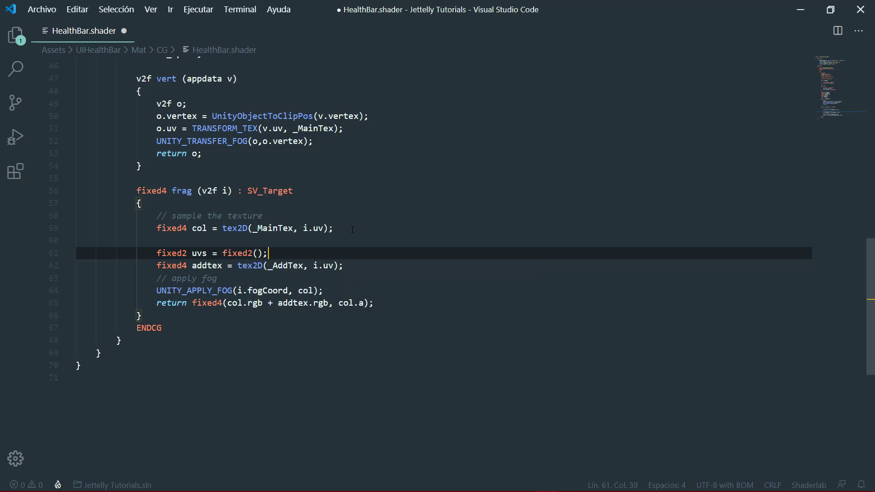
key(Left)
key(Left)
text(i.uv)
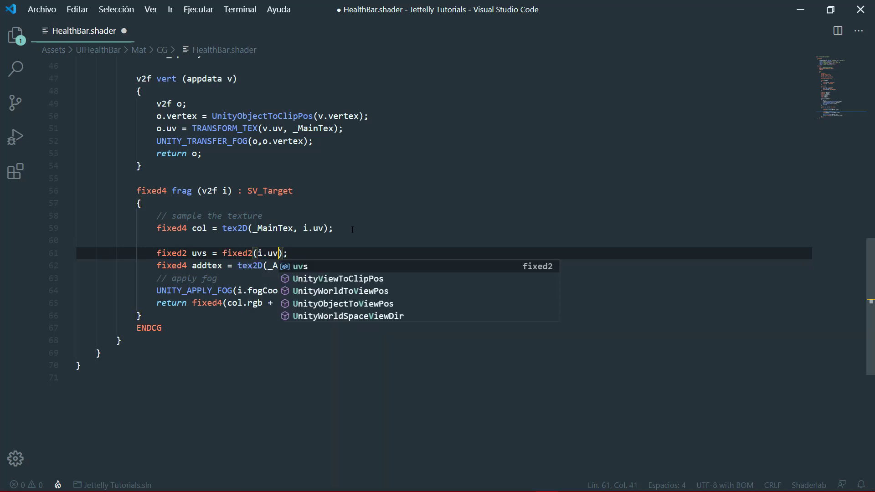
text(.x, i)
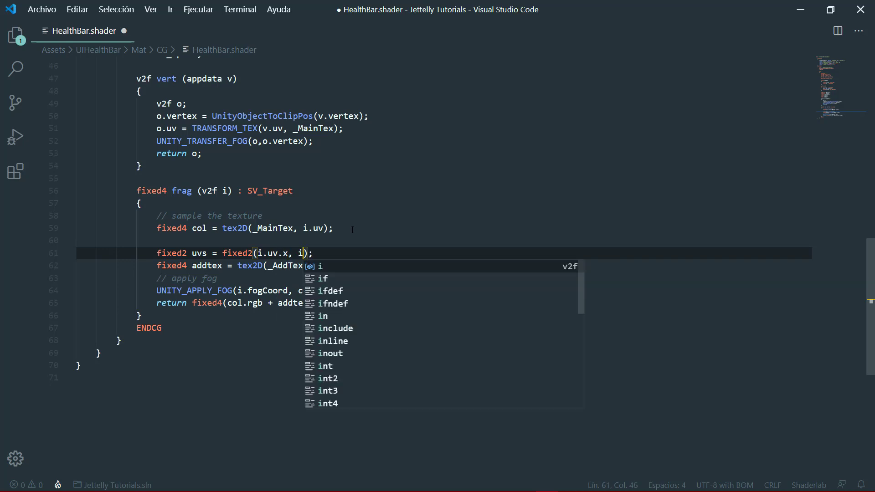
text(.uv.)
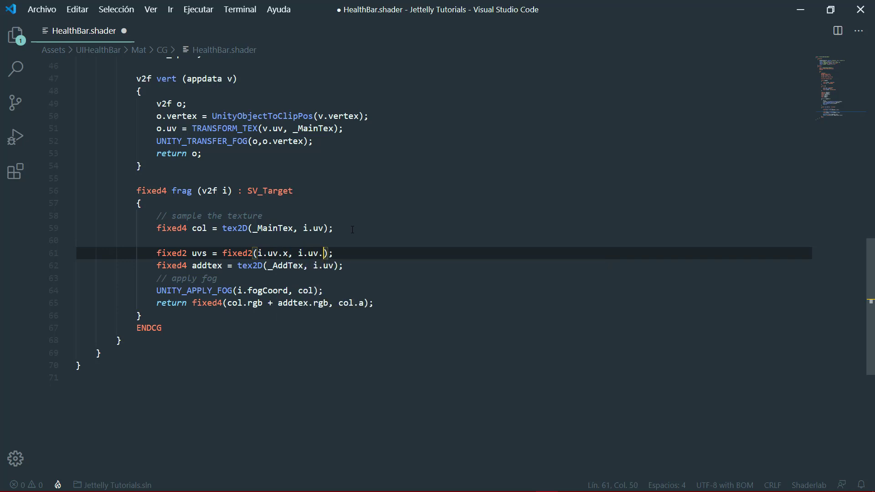
text(y)
key(End)
key(Left)
key(Left)
key(Left)
key(Left)
key(Left)
text(*)
text( 2)
key(End)
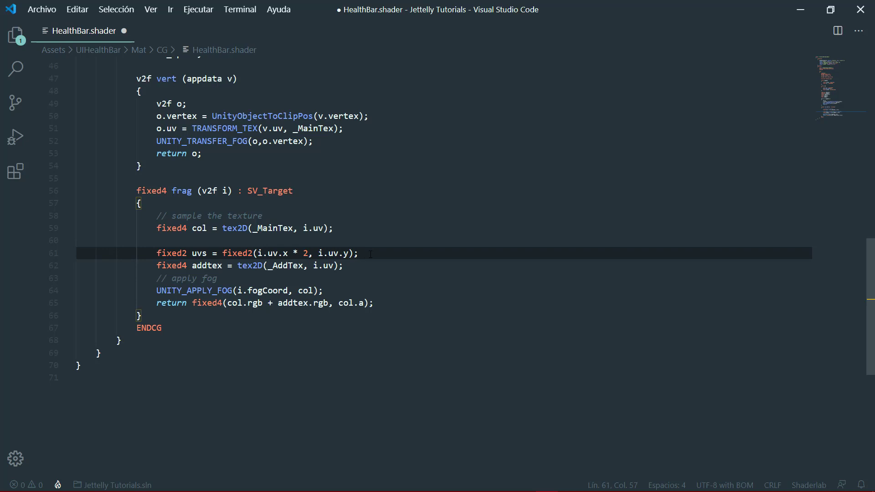
key(Left)
key(Left)
key(Left)
key(Left)
key(Left)
key(Left)
text(+ )
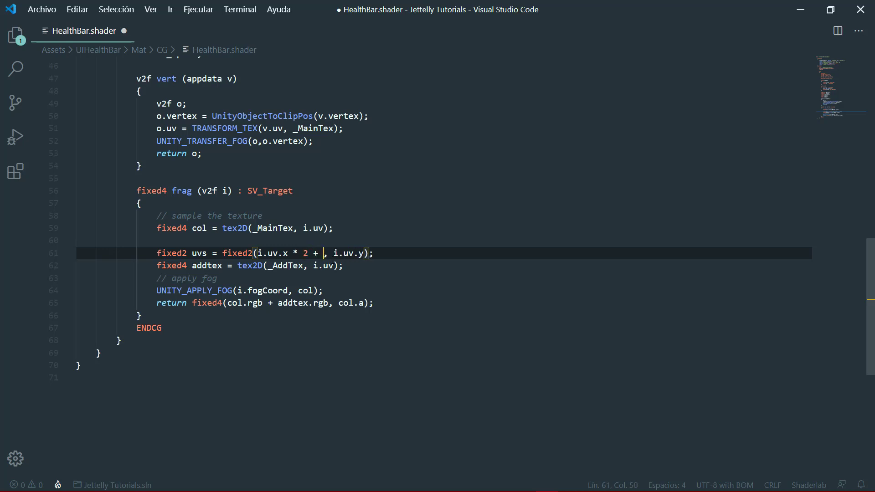
text(())
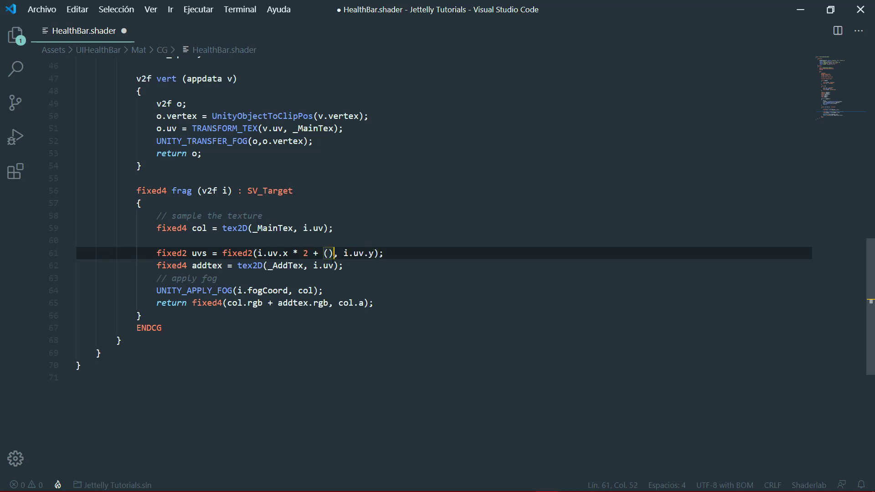
text(_Time)
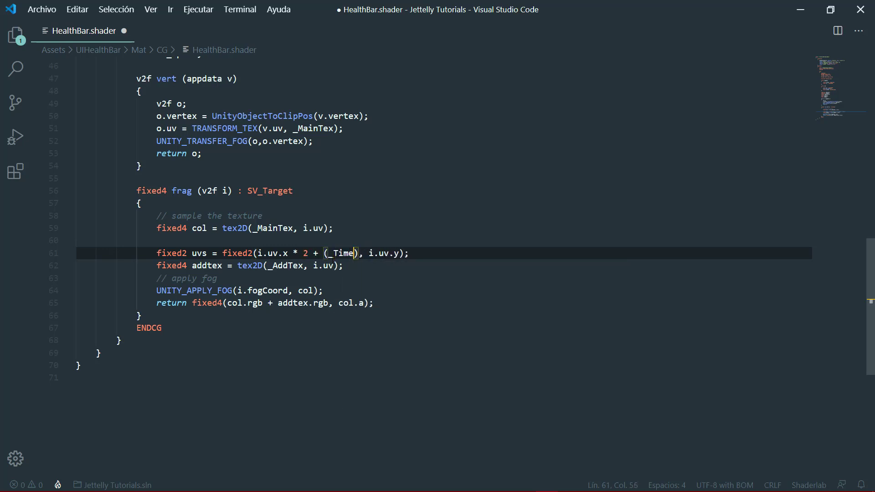
text(.y * )
text(_Speed)
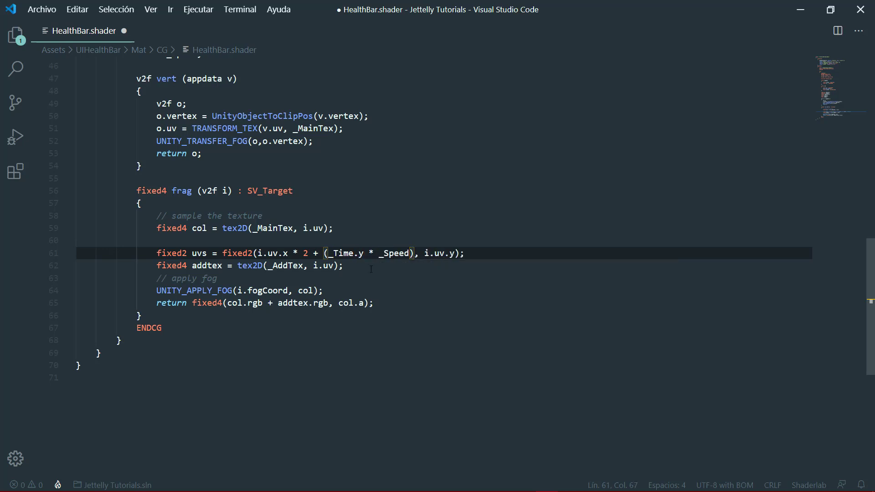
click(482, 254)
key(ctrl+s)
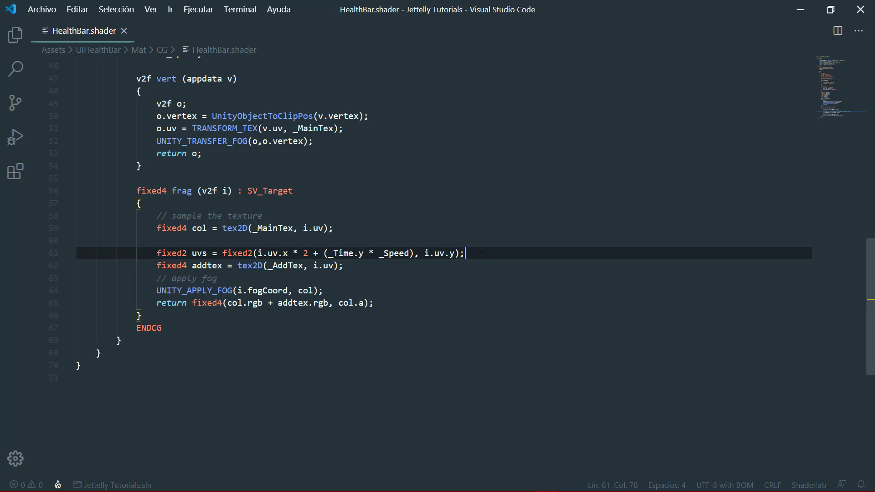
Sample _AddTex with uvs instead of i.uv and save the shader.
click(335, 266)
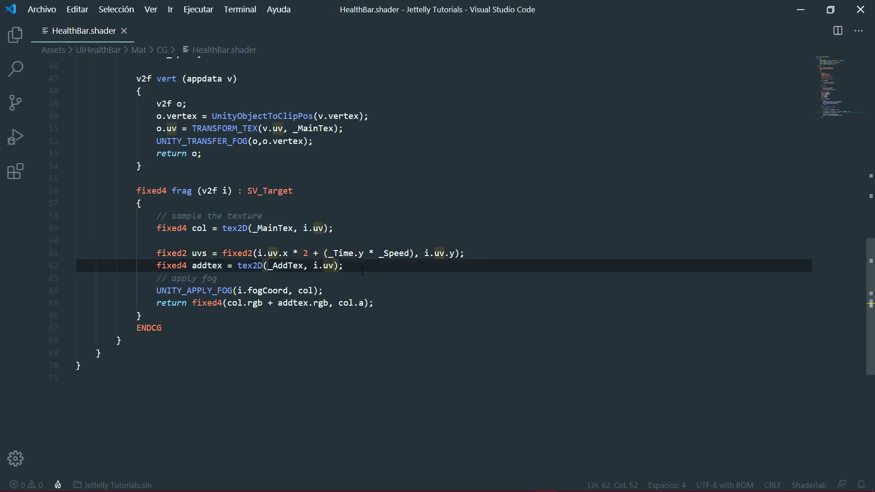
key(BackSpace)
key(BackSpace)
key(BackSpace)
text(uvs)
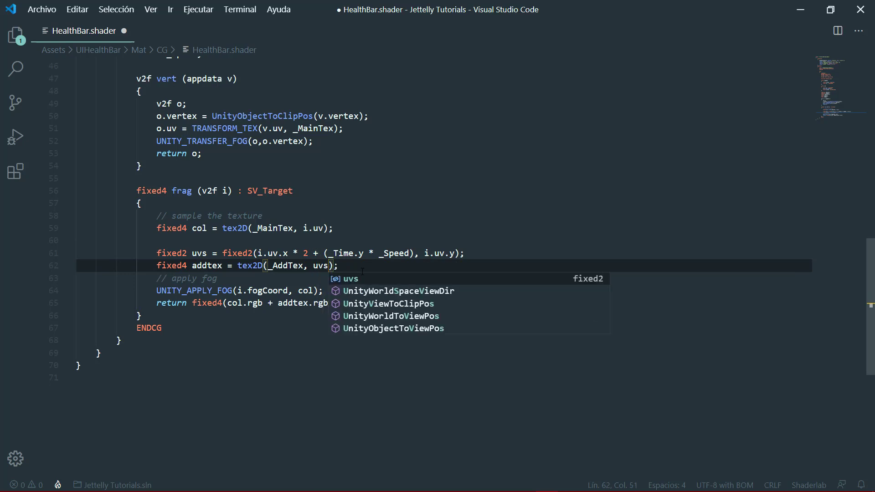
click(369, 266)
key(ctrl+s)
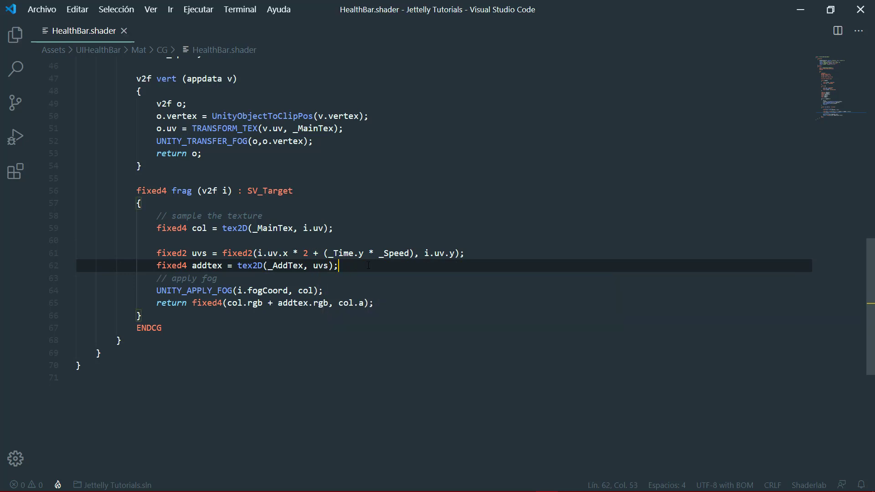
key(alt+Tab)
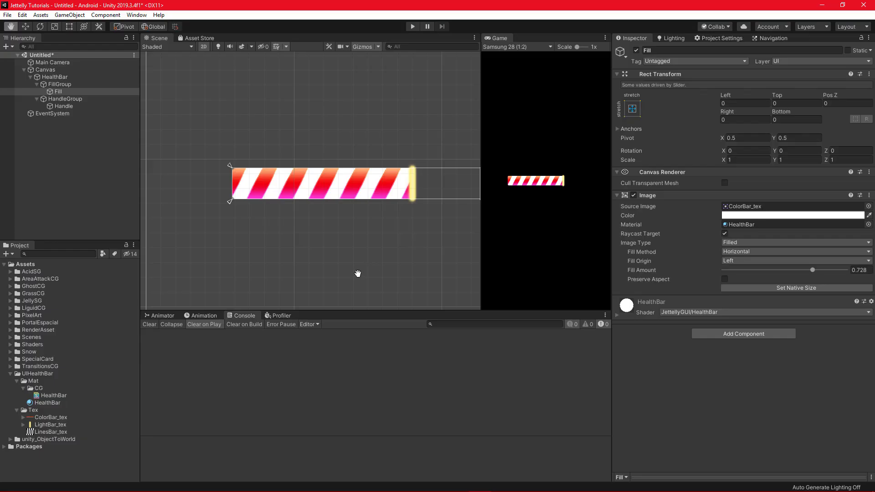
Preview the scrolling stripes in Play mode and set the HealthBar material's Speed to 0.3.
click(413, 26)
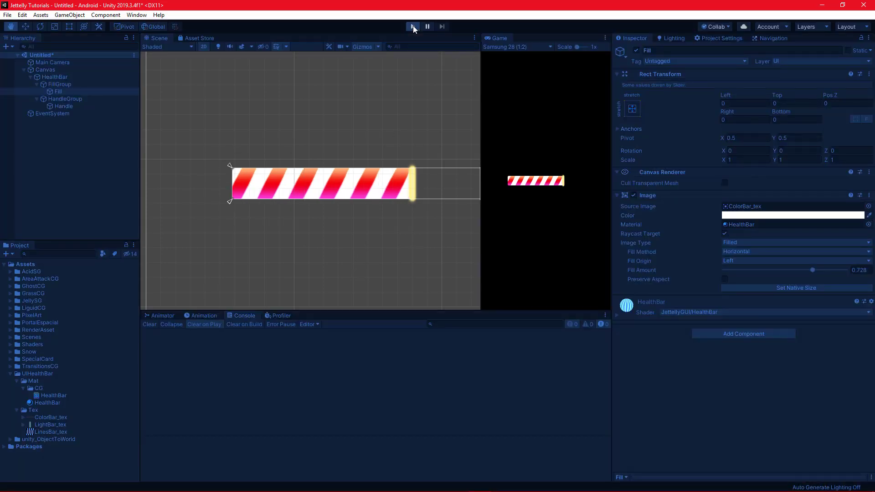
click(48, 404)
mouse_move(783, 125)
mouse_down()
mouse_move(751, 130)
mouse_move(775, 129)
mouse_up()
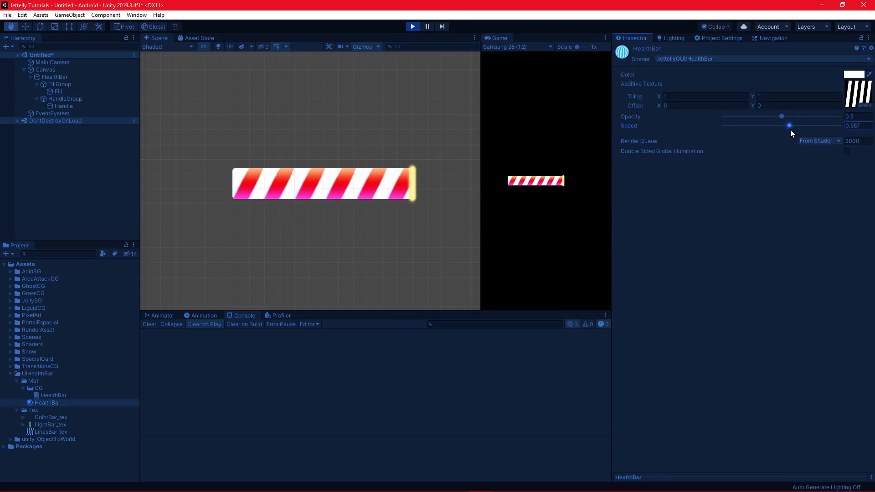
double_click(855, 126)
text(0.3)
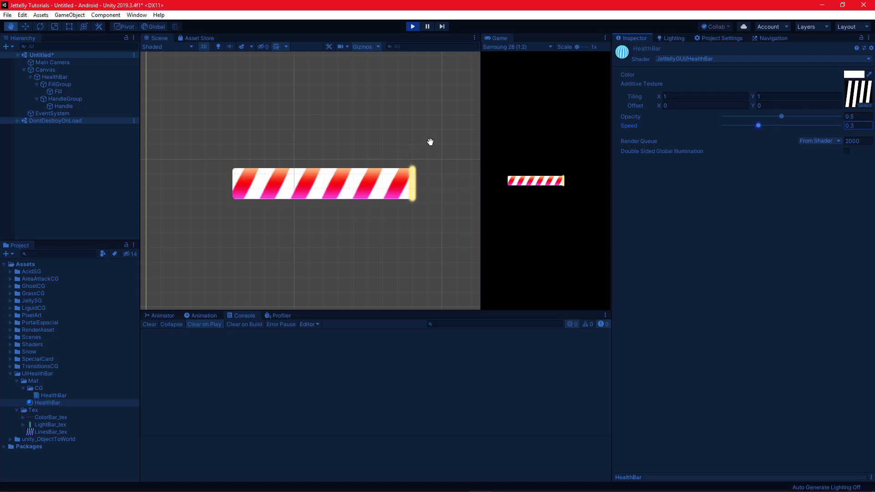
click(412, 26)
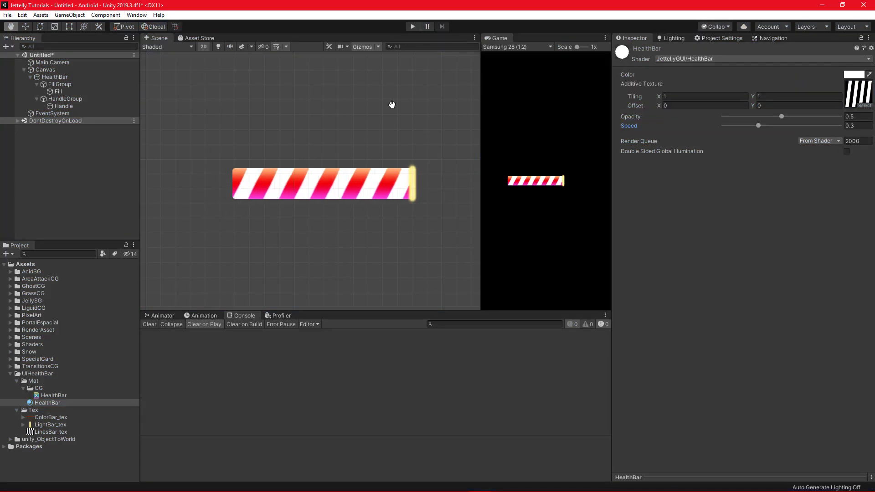
key(alt+Tab)
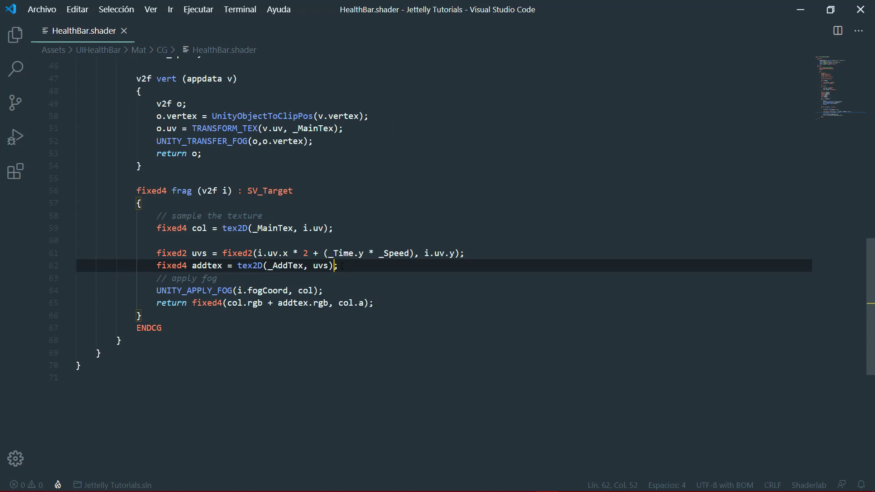
Multiply addtex by _Color and use (addtex.rgb * _Opacity) in the return, then save.
text(* _)
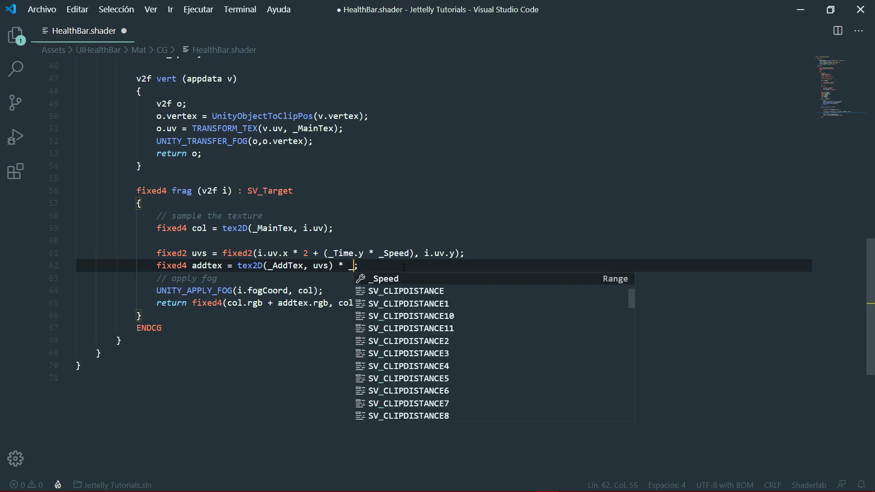
text(Co)
key(Return)
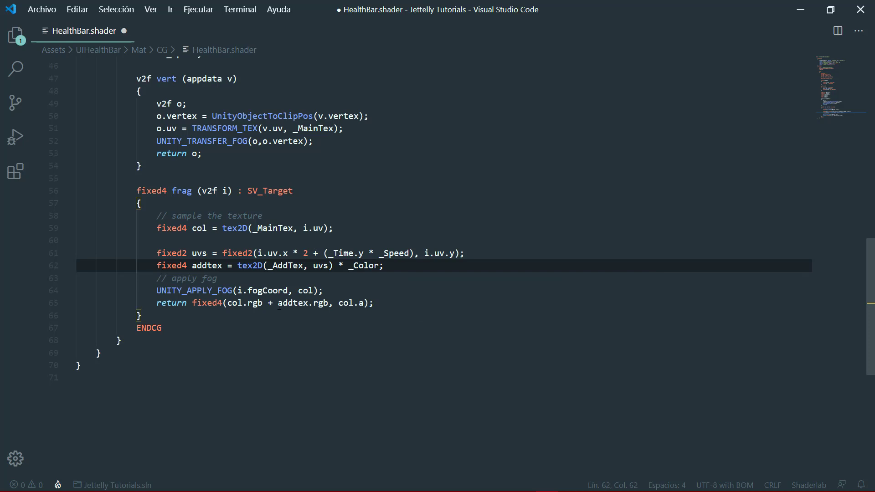
click(279, 305)
text(()
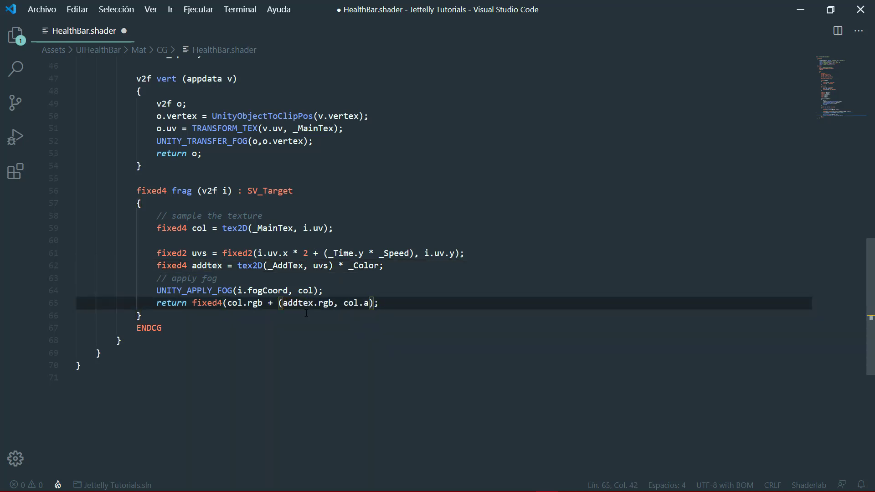
click(338, 303)
text())
text( * )
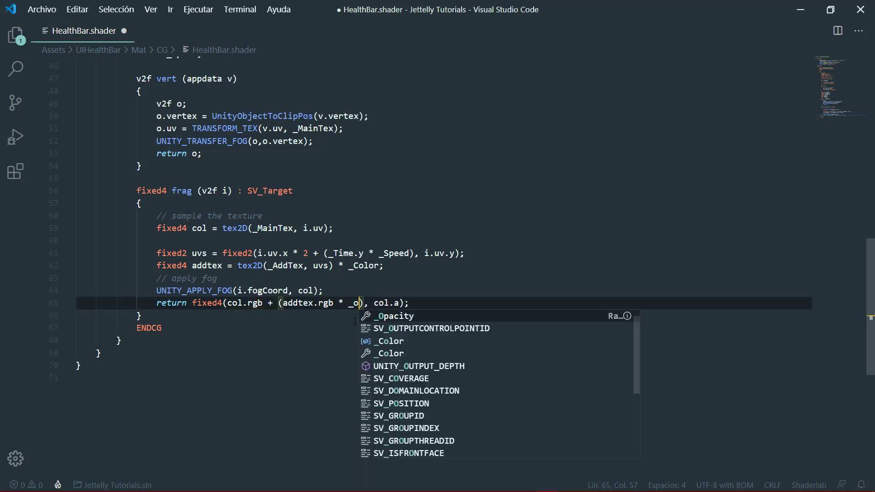
text(_Op)
key(Return)
click(457, 305)
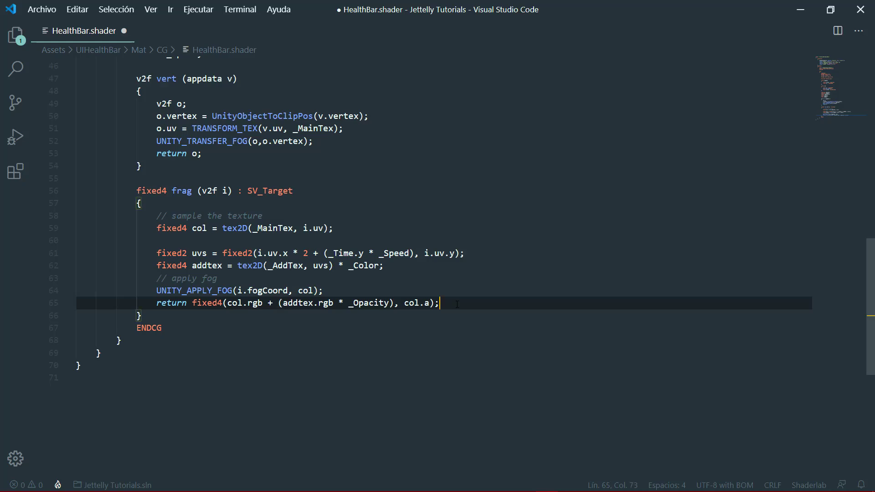
key(ctrl+s)
Lower the HealthBar material's stripe Opacity to 0.425, trying a blue stripe colour before restoring white.
key(alt+Tab)
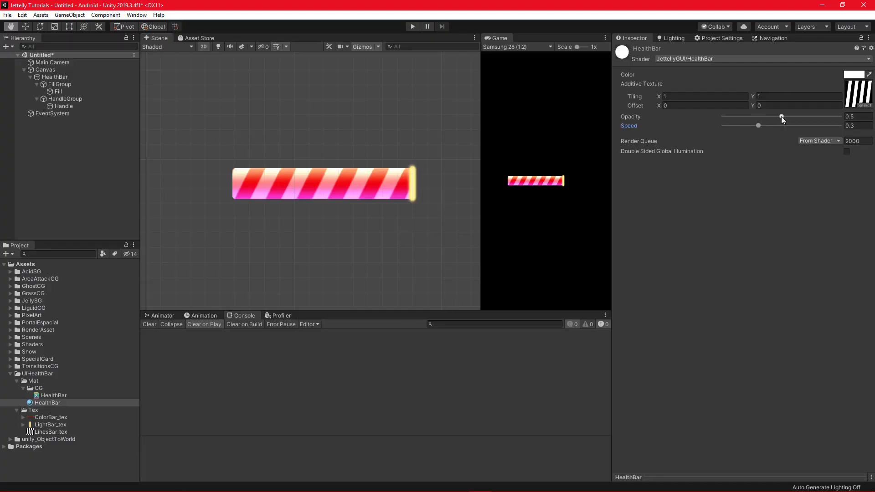
mouse_move(782, 116)
mouse_down()
mouse_move(824, 116)
mouse_move(773, 117)
mouse_up()
click(854, 74)
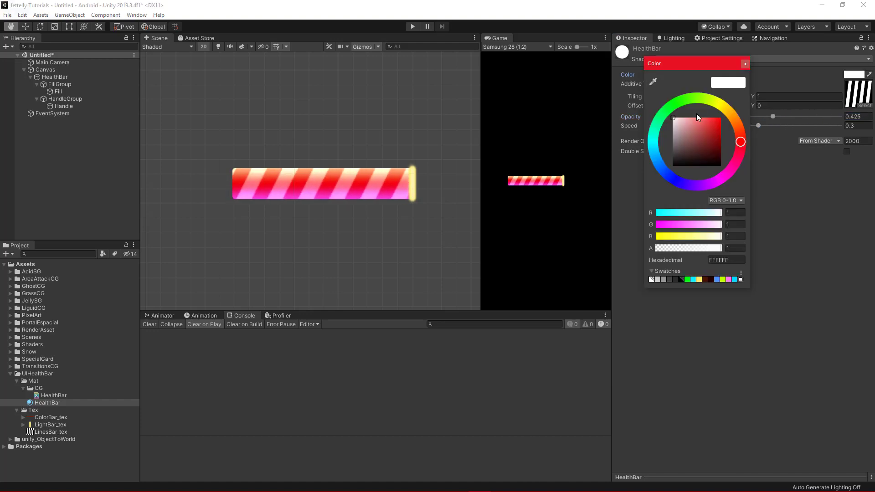
mouse_move(697, 115)
mouse_down()
mouse_move(720, 118)
mouse_move(717, 178)
mouse_move(685, 97)
mouse_up()
drag(698, 137, 661, 108)
click(745, 64)
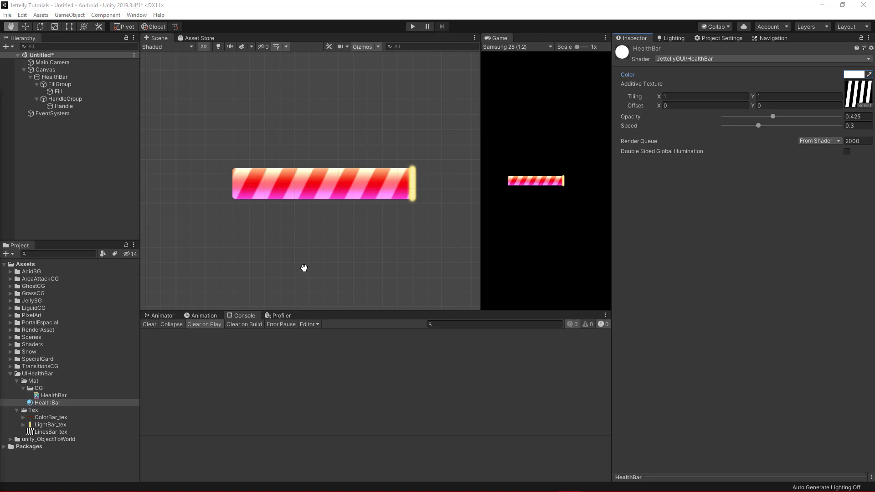
Add a UI Image as a child of HealthBar and name it Background.
click(60, 76)
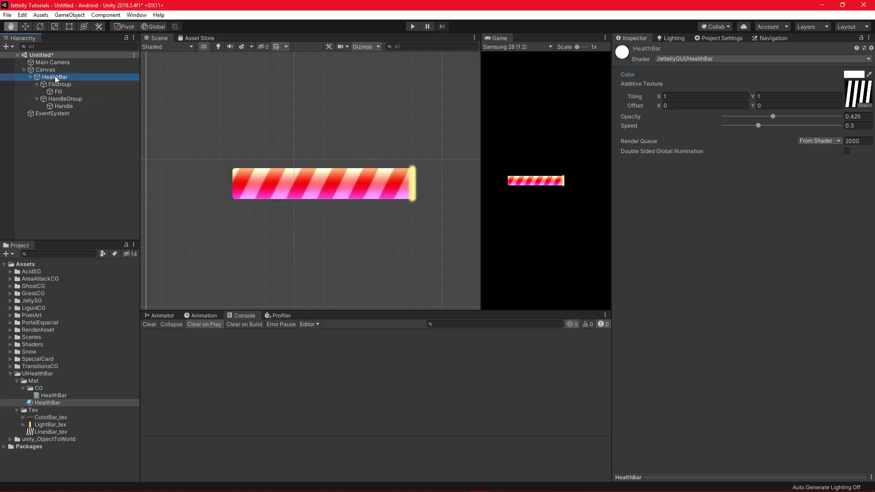
right_click(61, 76)
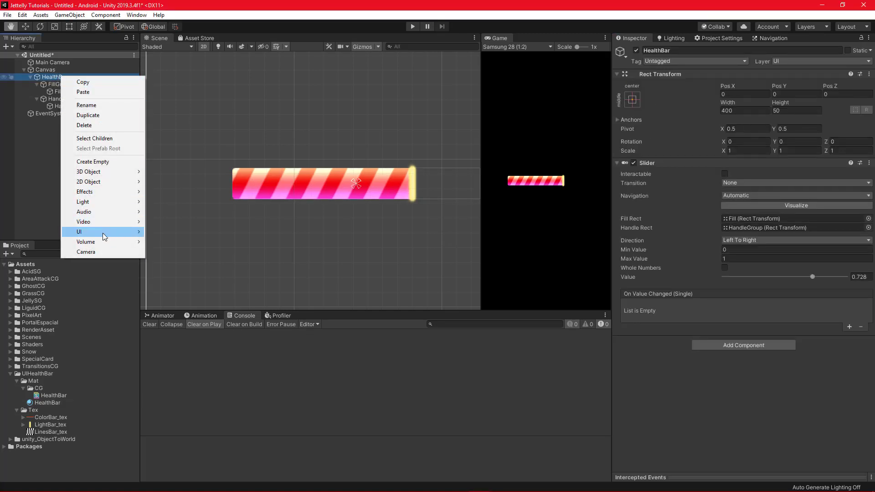
mouse_move(103, 233)
click(188, 254)
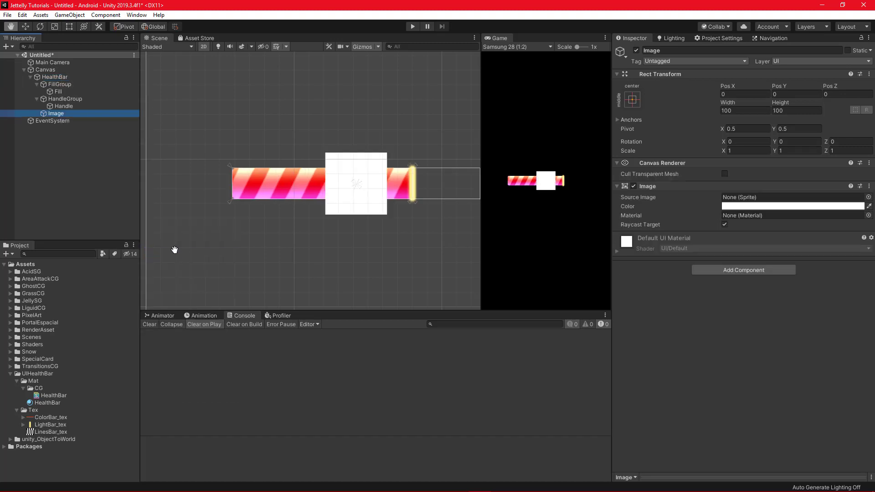
click(679, 50)
text(Background)
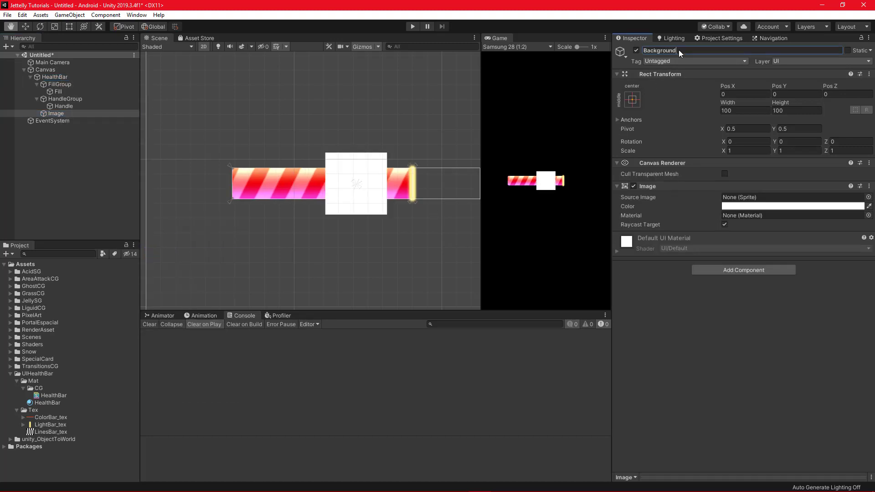
key(Return)
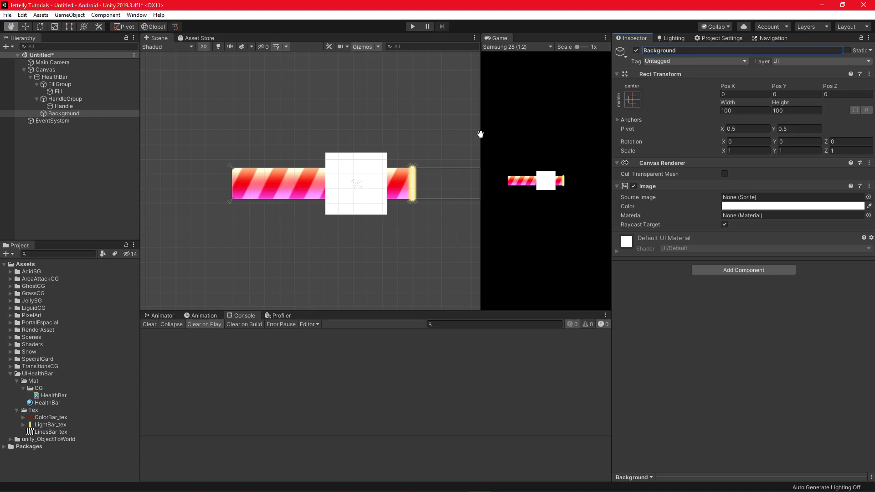
Apply the stretch-stretch anchor preset so Background fills the whole bar.
click(636, 95)
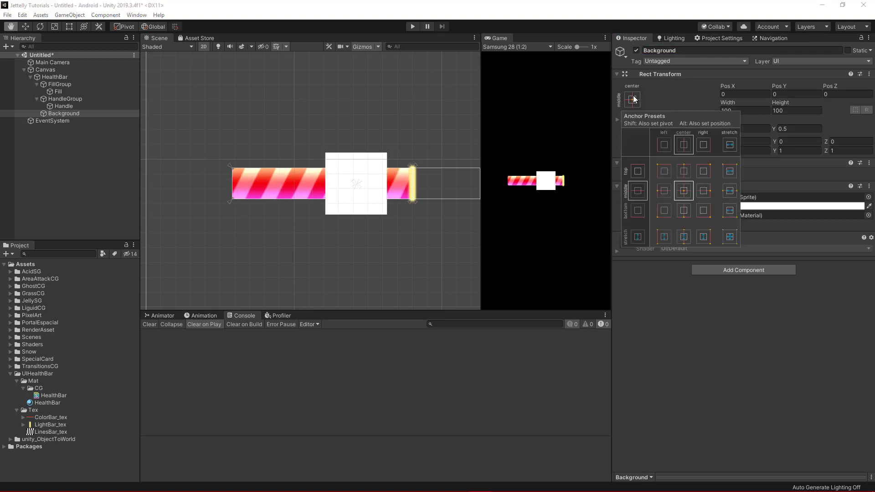
alt+click(726, 237)
click(678, 308)
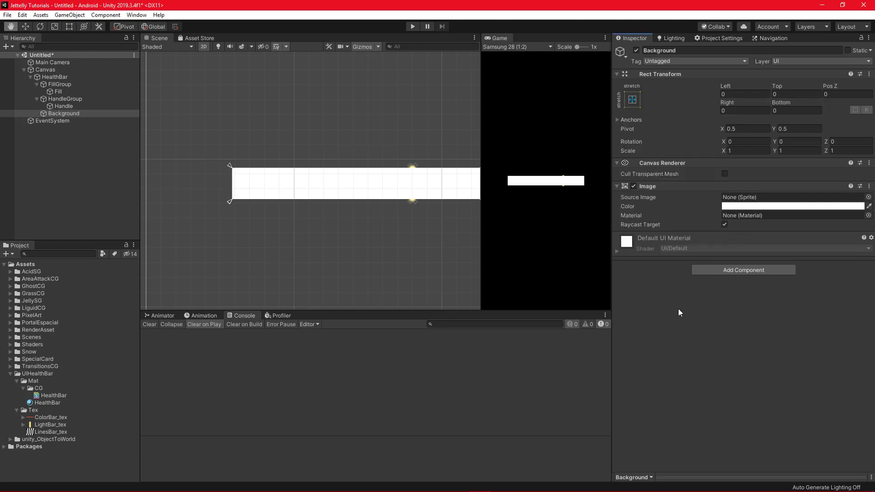
Assign ColorBar_tex as Background's Source Image and apply the HealthBar material.
scroll(383, 237, down, 1)
drag(383, 237, 333, 214)
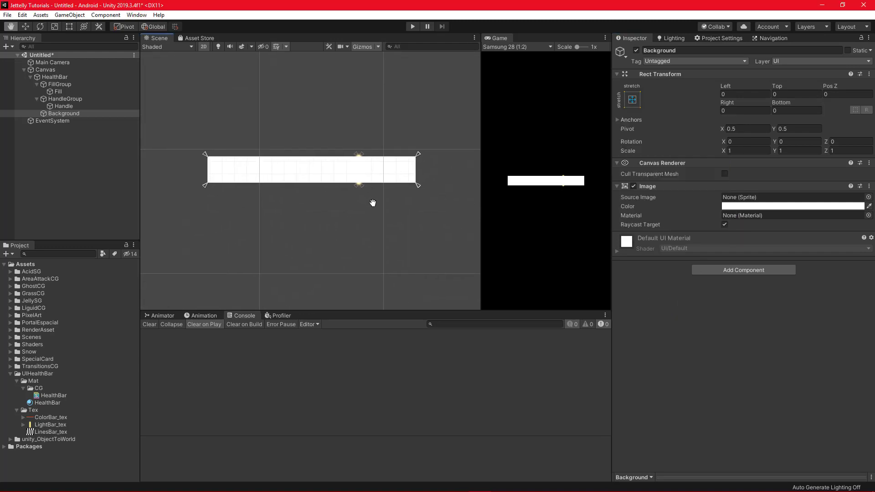
drag(42, 418, 739, 201)
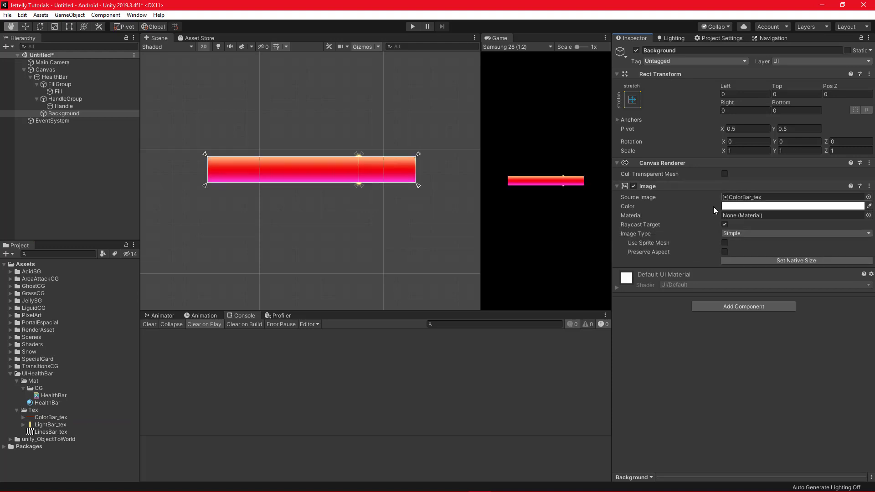
drag(45, 404, 742, 214)
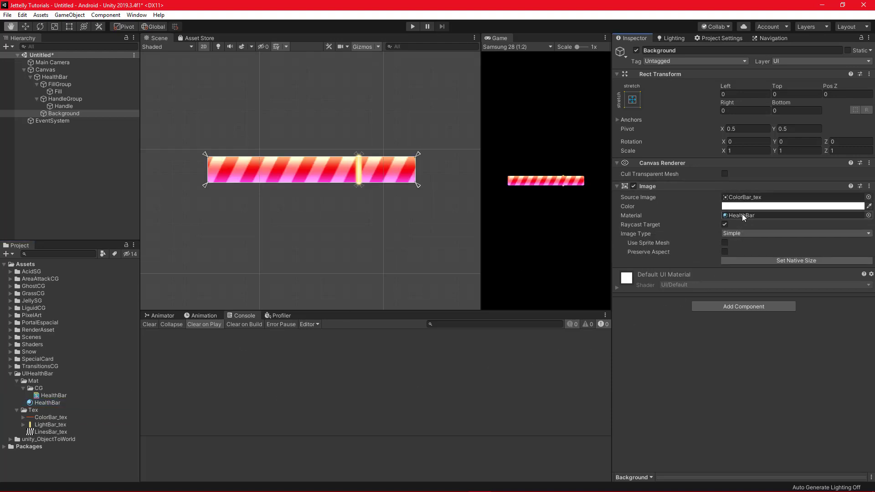
Set Background's Image Type to Filled with a Horizontal fill method from the left.
click(743, 233)
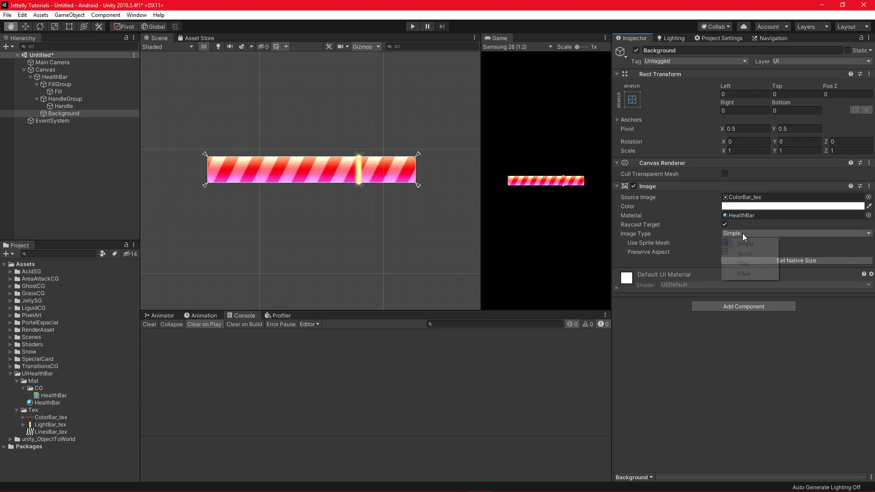
click(750, 274)
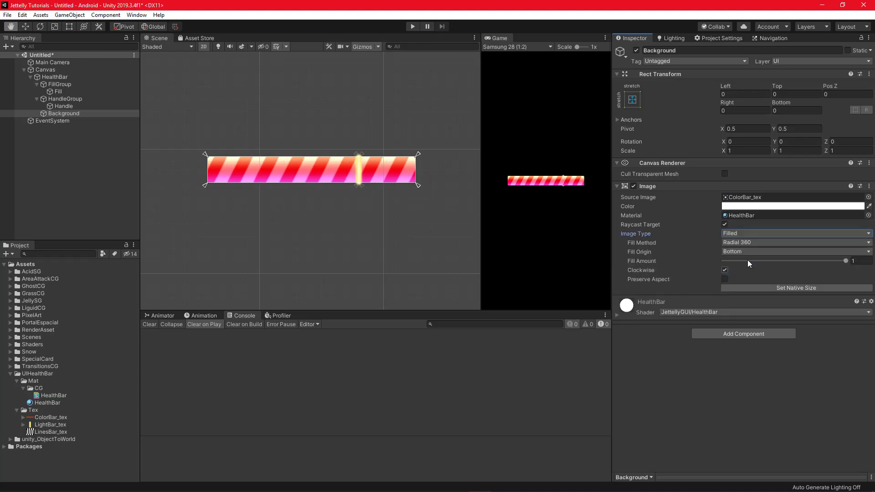
click(749, 242)
click(753, 251)
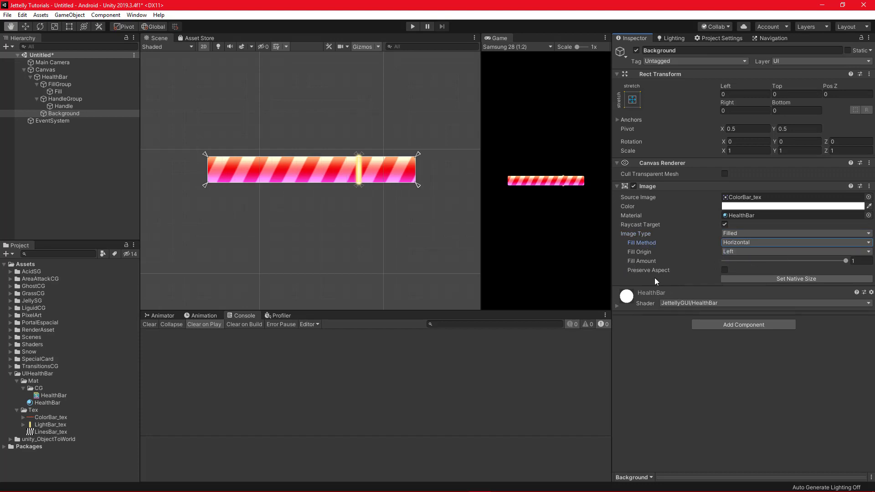
Tint the Background image a darker grey instead of white.
click(775, 206)
click(679, 127)
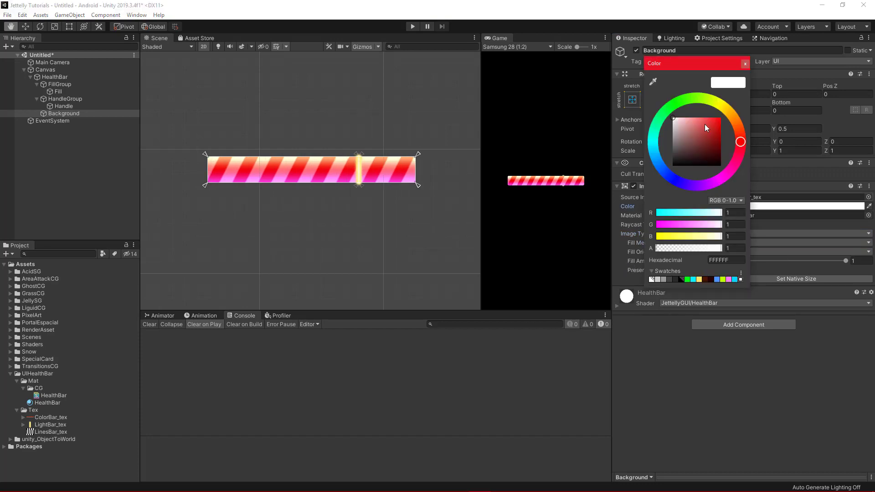
drag(676, 141, 655, 151)
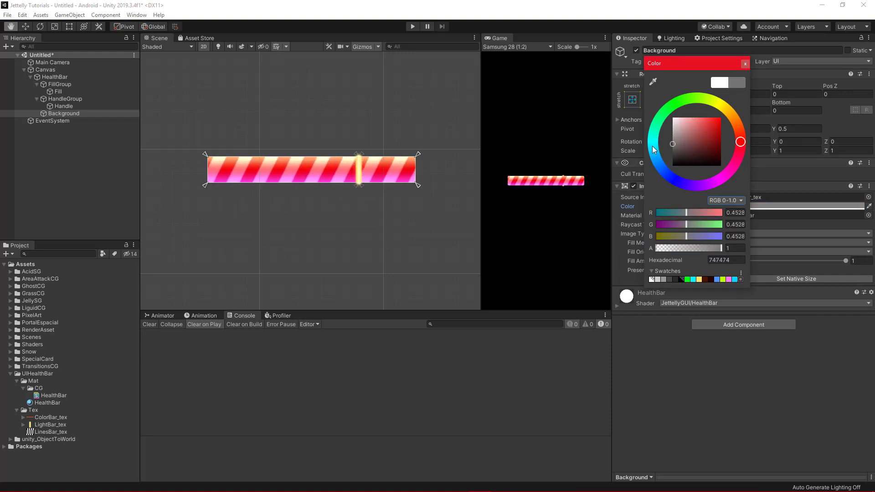
click(745, 64)
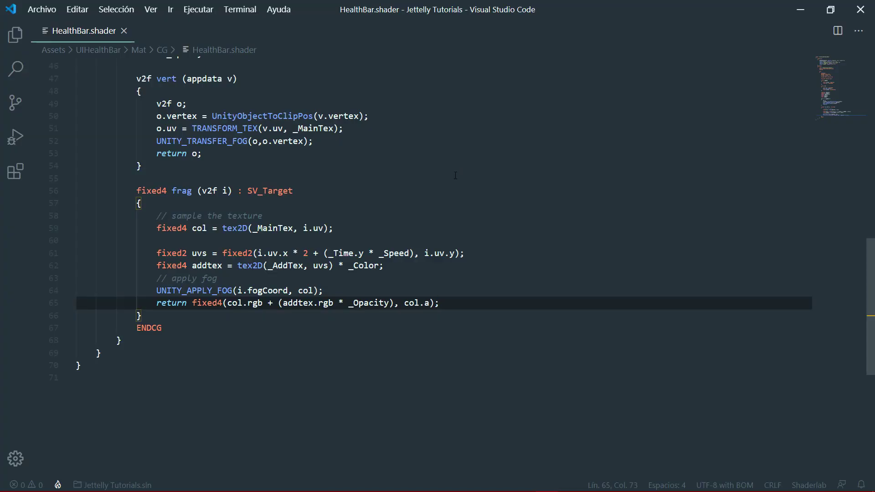
Add a 'float4 color : COLOR;' field to the appdata struct in HealthBar.shader.
scroll(379, 228, up, 3)
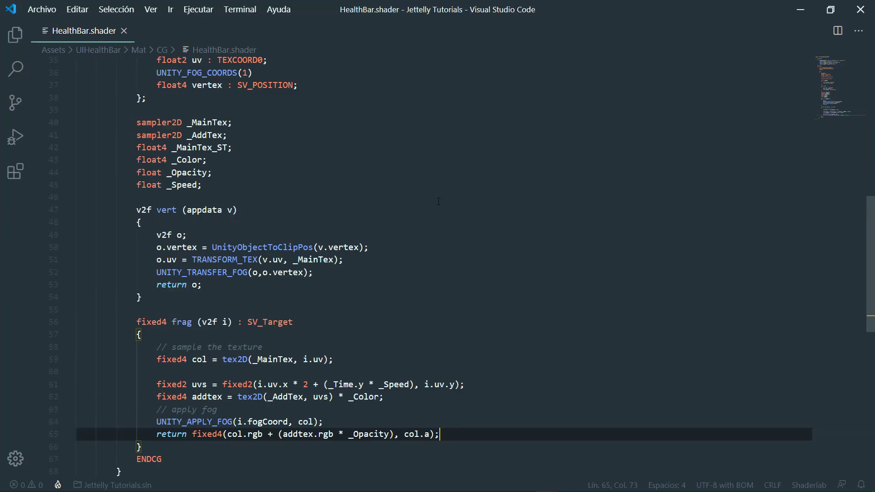
scroll(379, 228, up, 6)
scroll(378, 228, up, 2)
click(305, 259)
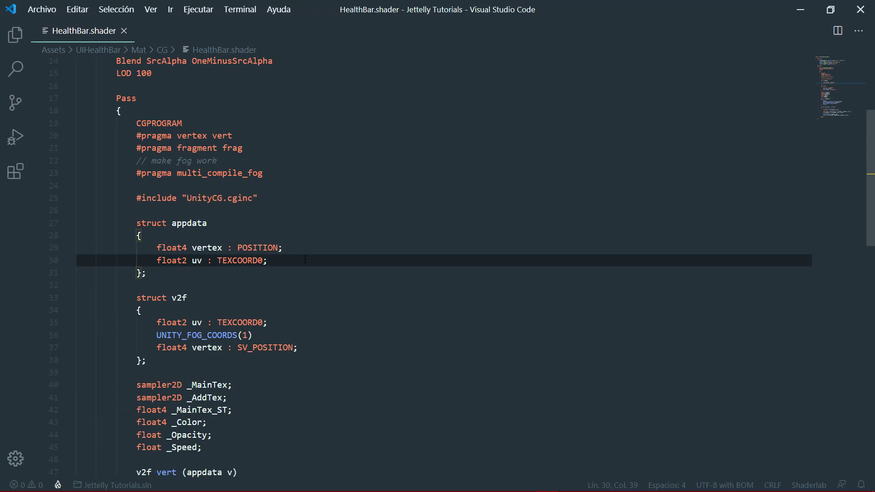
key(Return)
text(float4 color)
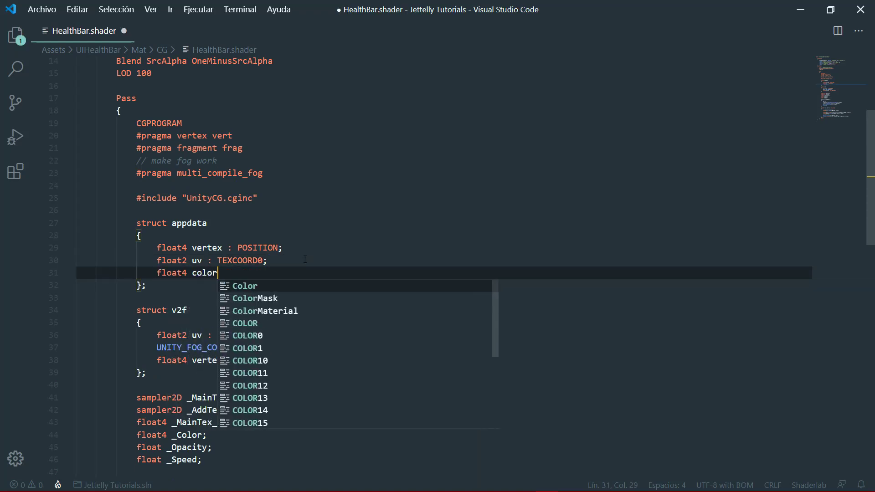
text( : COLOR;)
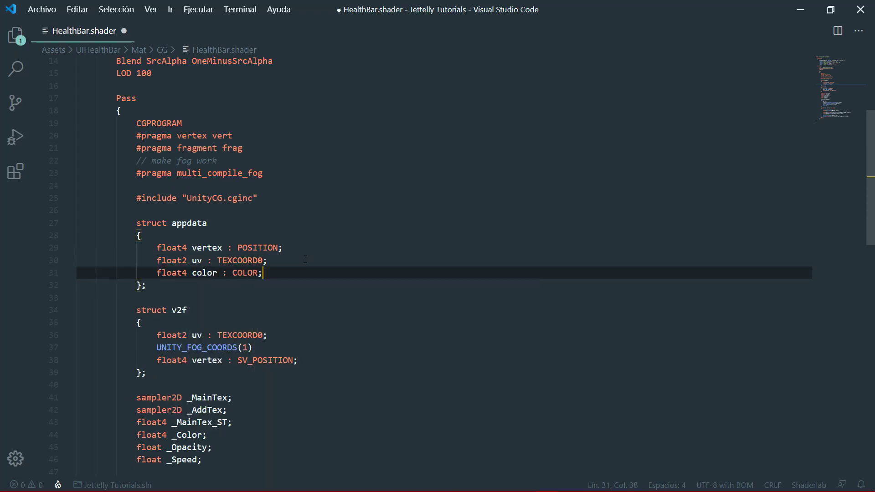
Copy the colour field into the v2f struct below the vertex line.
scroll(305, 260, down, 2)
drag(263, 207, 156, 207)
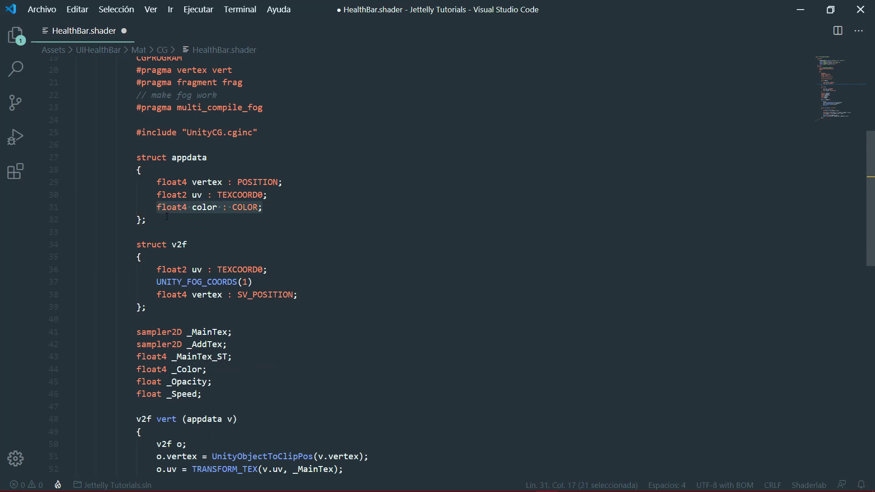
key(ctrl+c)
click(314, 296)
key(Return)
key(ctrl+v)
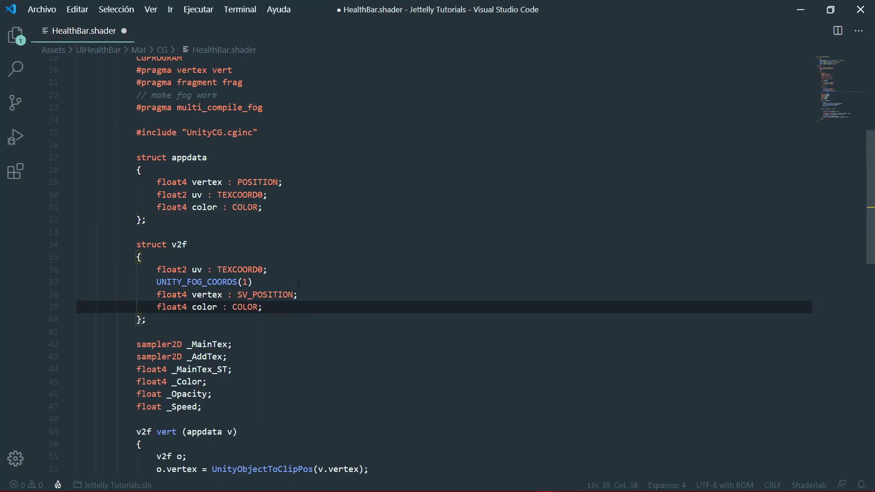
Pass the vertex colour through in the vertex function with 'o.color = v.color;'.
scroll(314, 282, down, 5)
scroll(314, 281, down, 1)
click(334, 265)
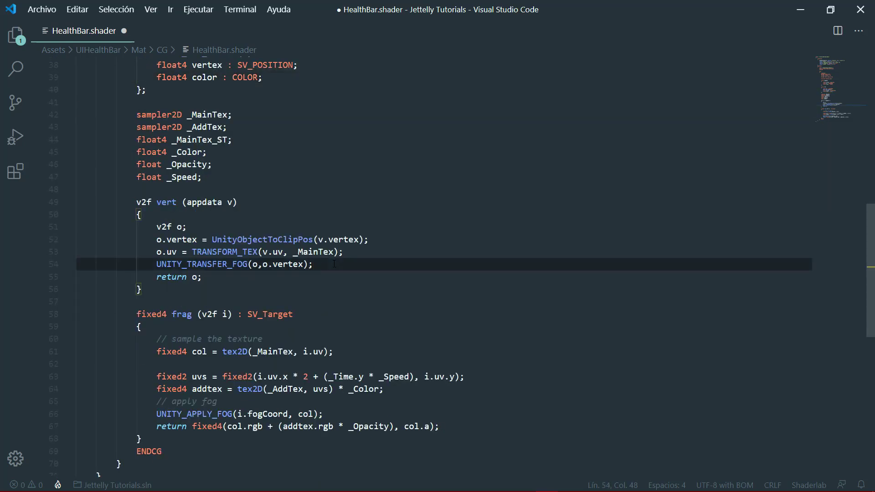
key(Return)
text(o.color =)
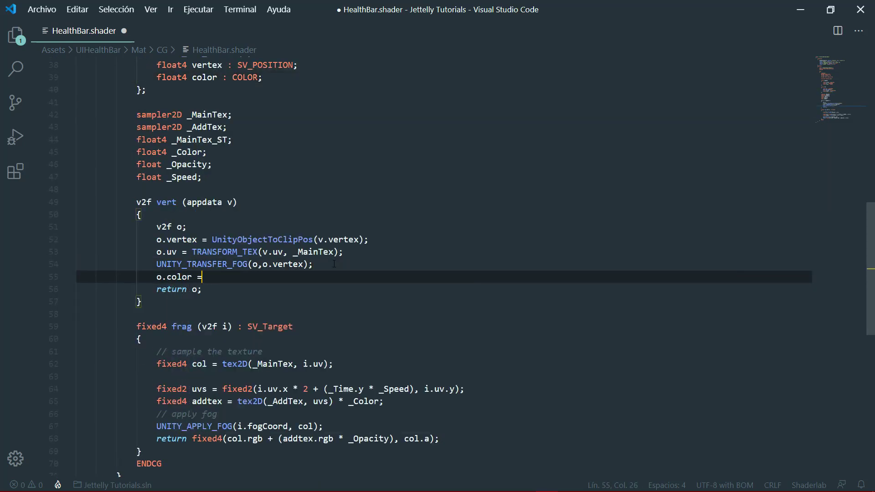
text( v.color)
text(;)
Multiply the fragment shader's return value by i.color.
scroll(297, 236, down, 4)
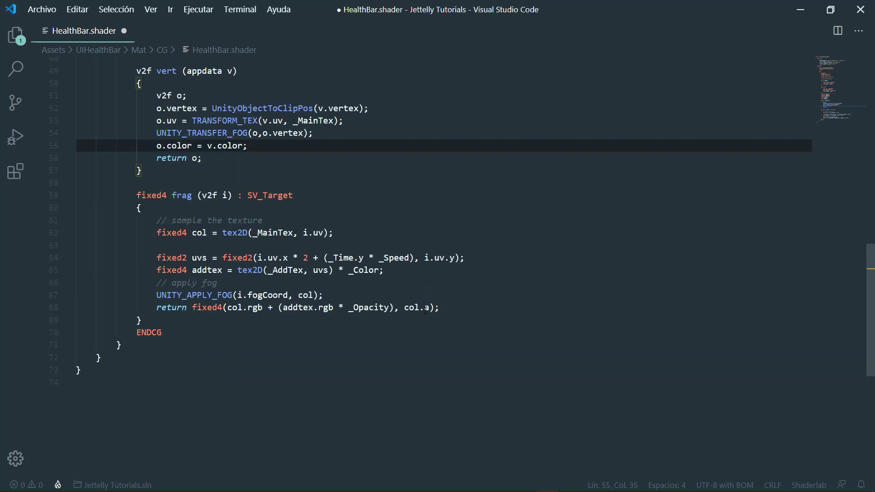
click(436, 308)
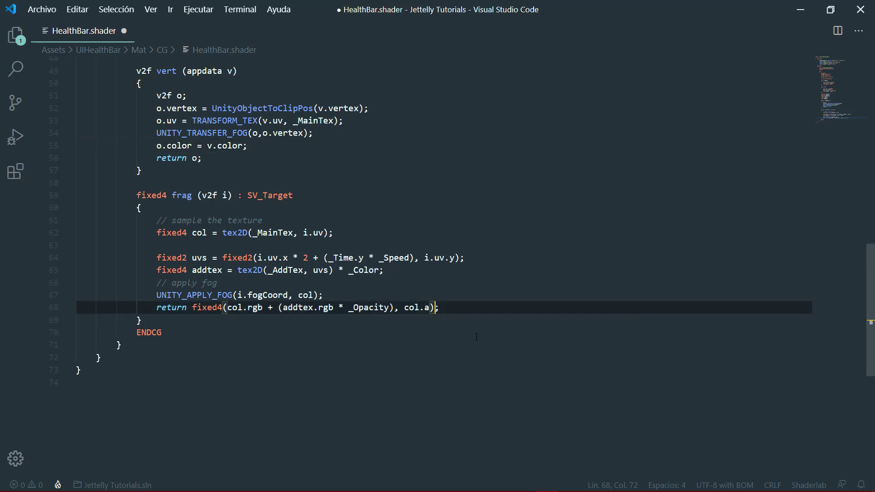
text( * i.color)
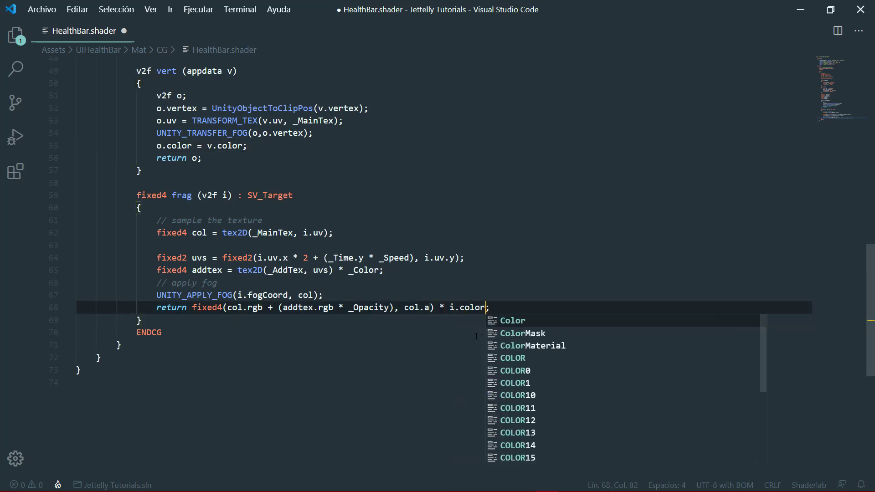
key(End)
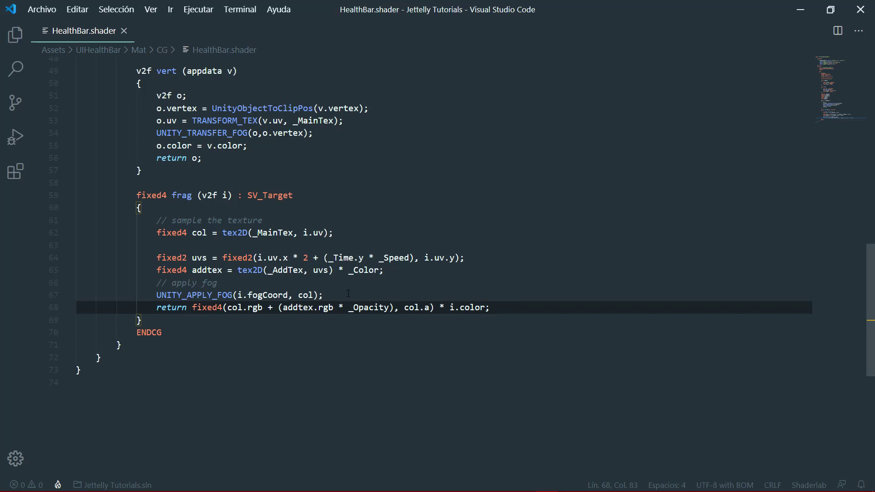
Delete the apply-fog lines and the UNITY_TRANSFER_FOG line.
mouse_move(349, 293)
mouse_down()
mouse_move(383, 284)
mouse_move(369, 254)
mouse_up()
key(BackSpace)
key(BackSpace)
scroll(383, 285, up, 3)
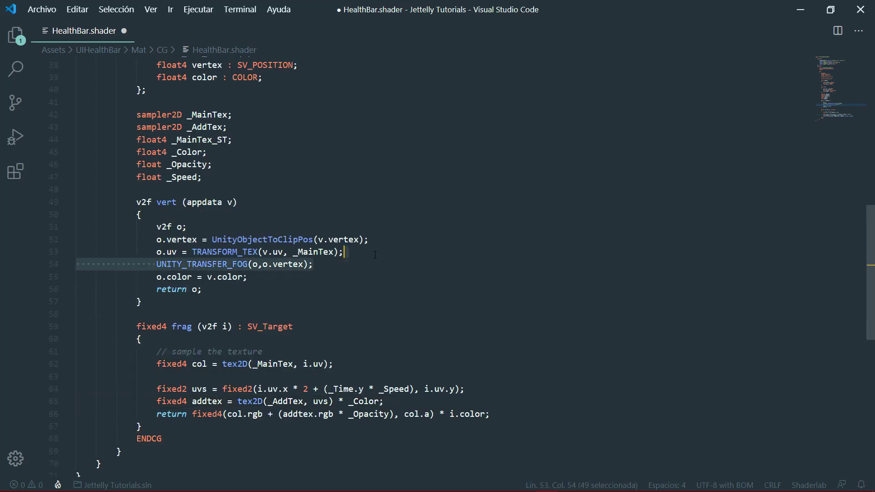
key(BackSpace)
Remove the UNITY_FOG_COORDS(1) line and the fog pragma with its comment.
scroll(365, 255, up, 5)
drag(282, 250, 285, 238)
key(BackSpace)
scroll(291, 251, up, 5)
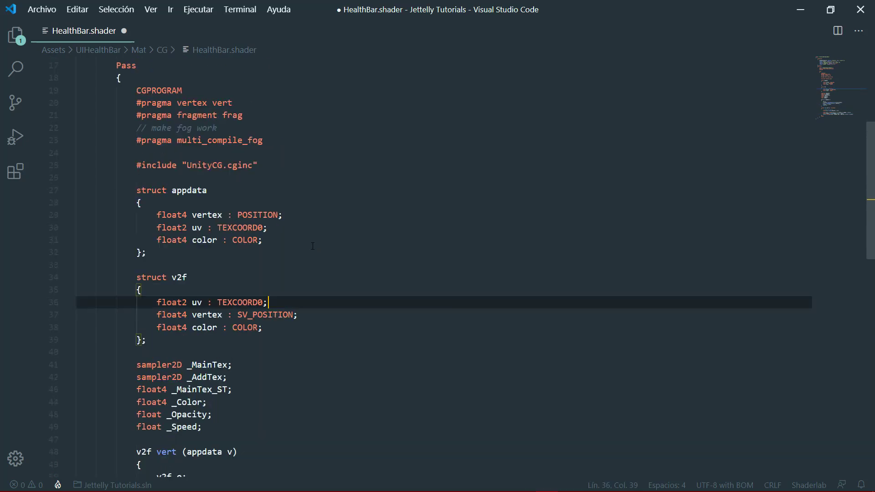
drag(275, 271, 244, 247)
key(BackSpace)
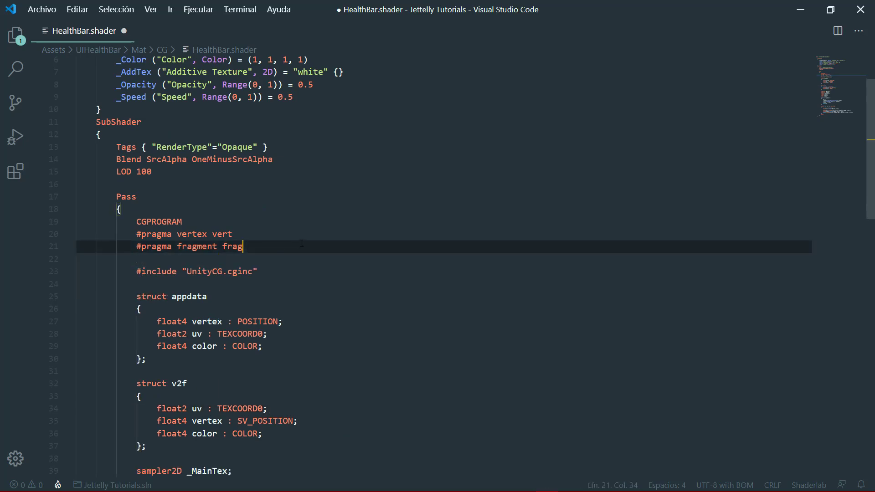
scroll(374, 280, down, 1)
scroll(374, 280, down, 8)
scroll(375, 280, down, 3)
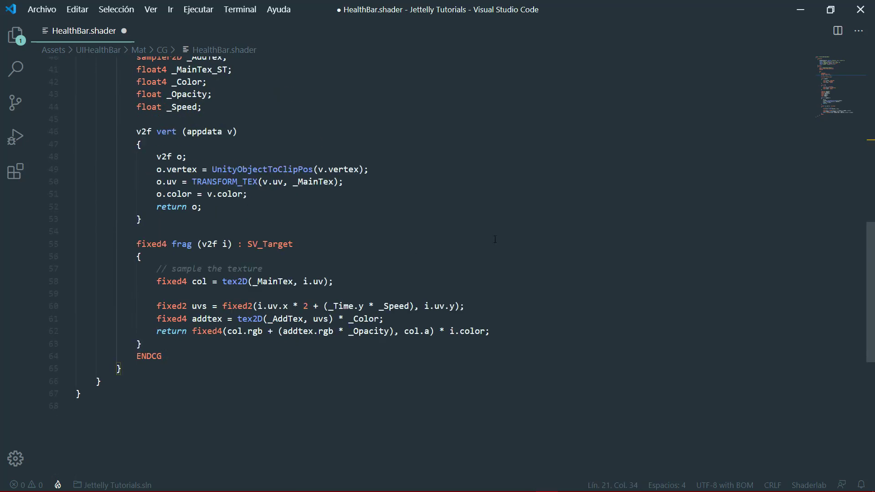
Move Background to be HealthBar's first child so it renders behind the fill.
key(alt+Tab)
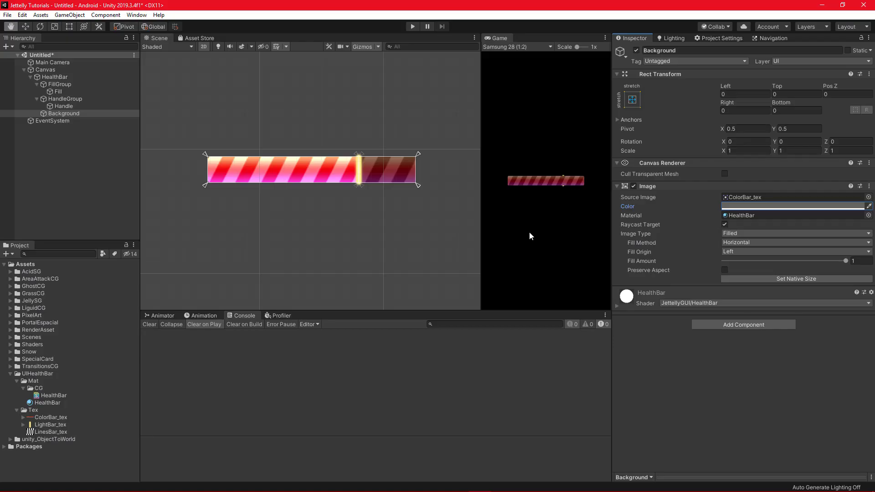
click(37, 91)
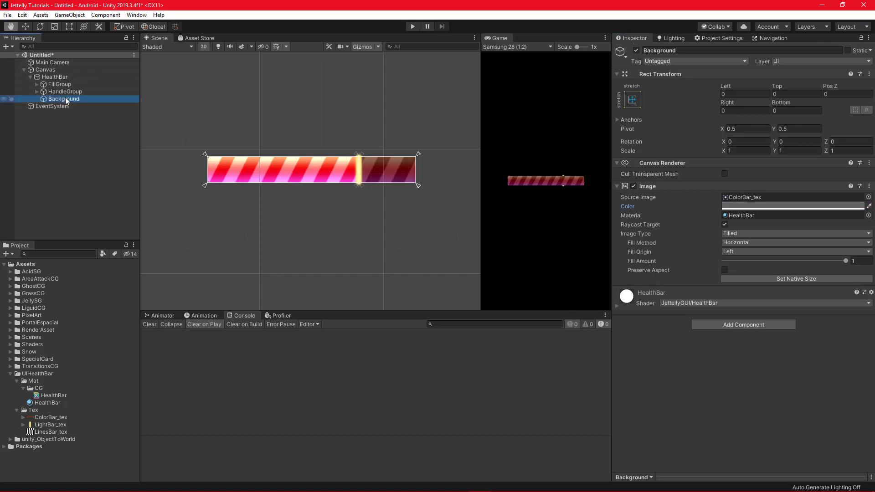
drag(65, 97, 69, 82)
scroll(371, 137, down, 2)
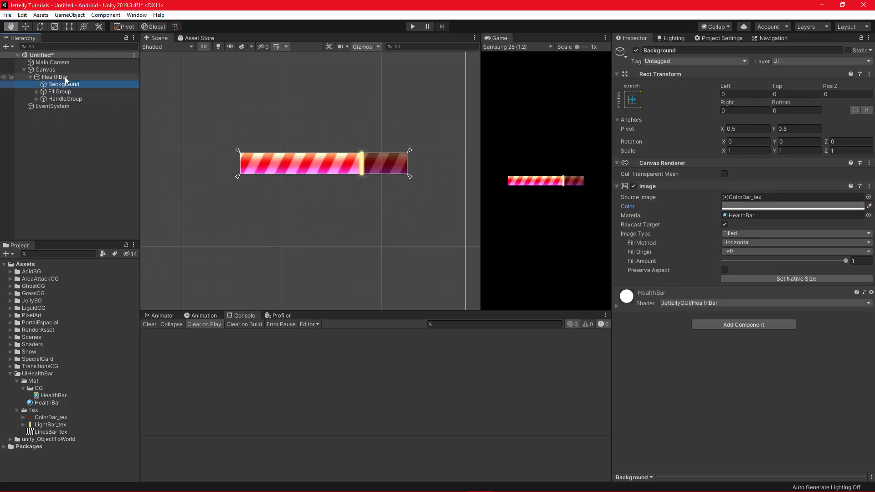
Enter Play mode and drag HealthBar's Slider Value up to 0.877 to preview the fill.
click(47, 403)
click(412, 25)
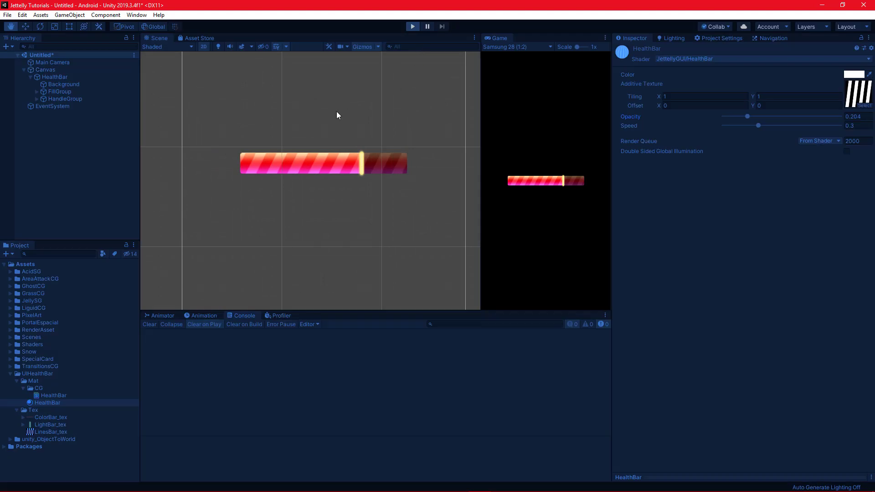
click(61, 77)
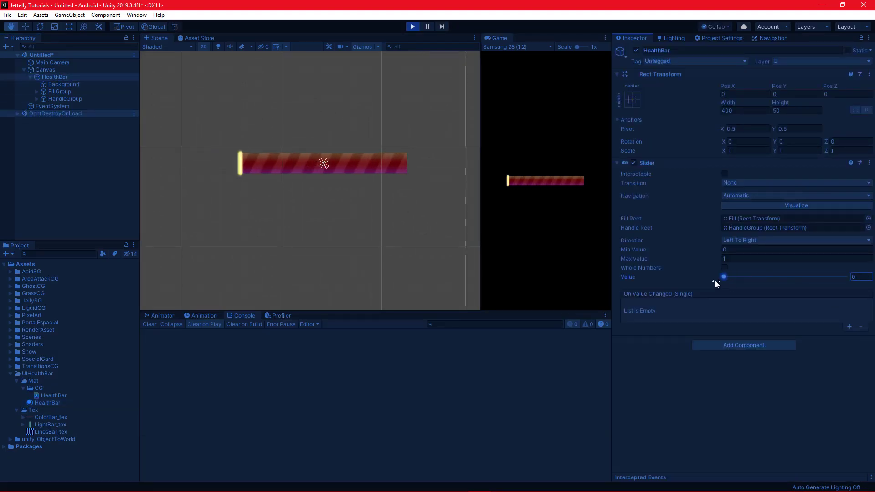
drag(749, 277, 832, 276)
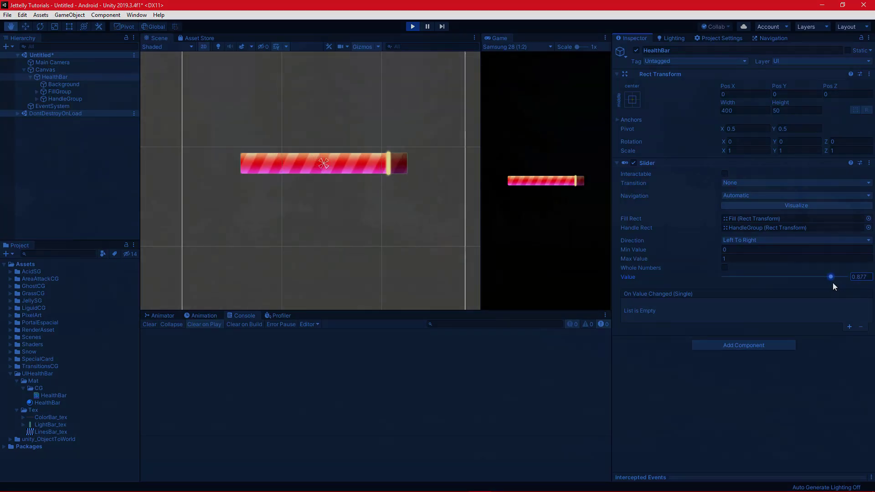